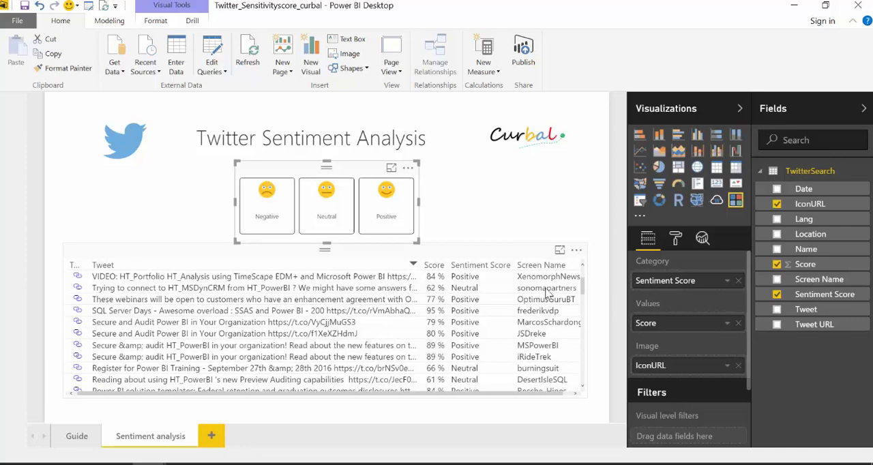
Filter the tweet table to Negative sentiment and view the available values of the SearchParameters query parameter
left_click(267, 205)
left_click(226, 73)
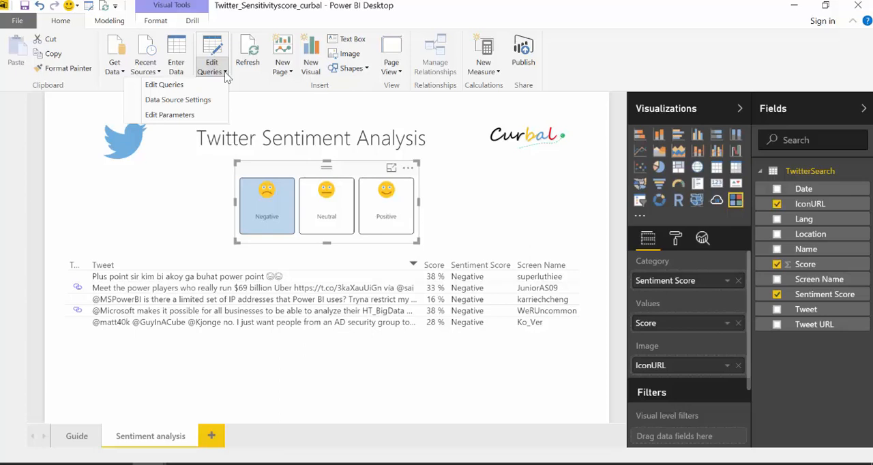
left_click(172, 115)
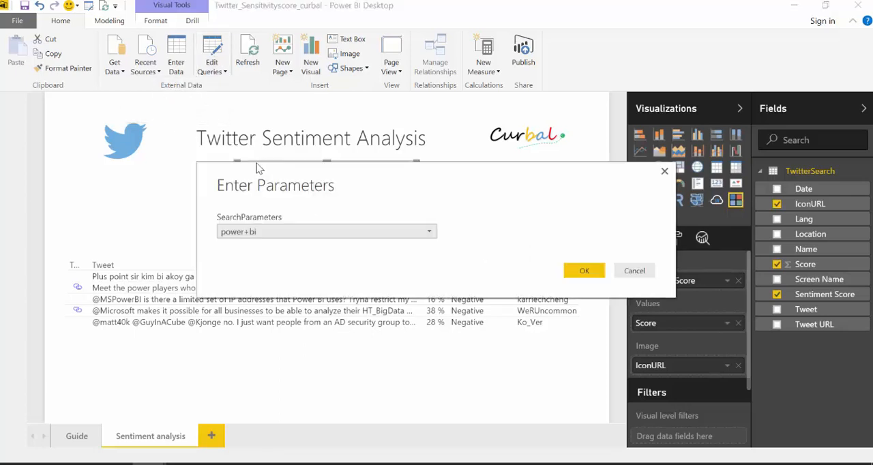
left_click(313, 231)
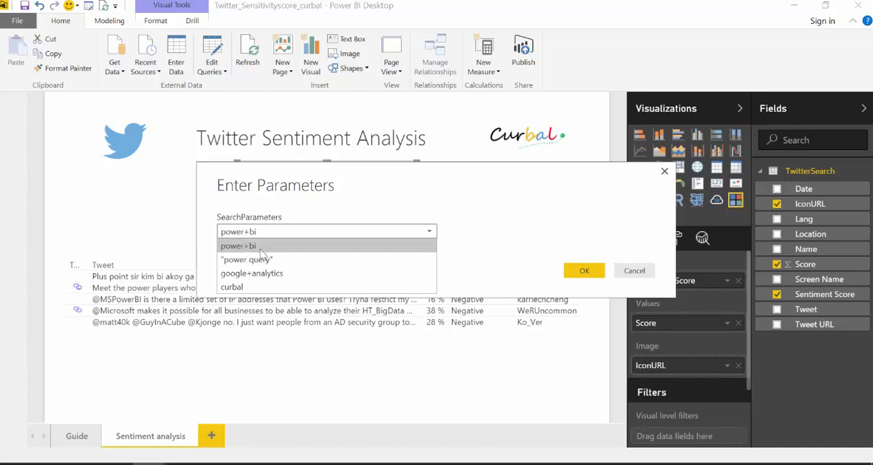
left_click(633, 270)
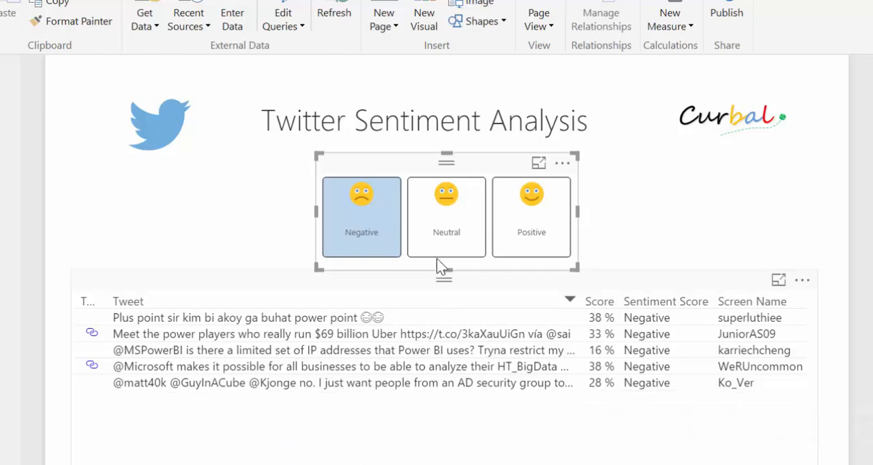
Filter the tweet table to Positive sentiment and read through the listed tweets and their scores
left_click(537, 220)
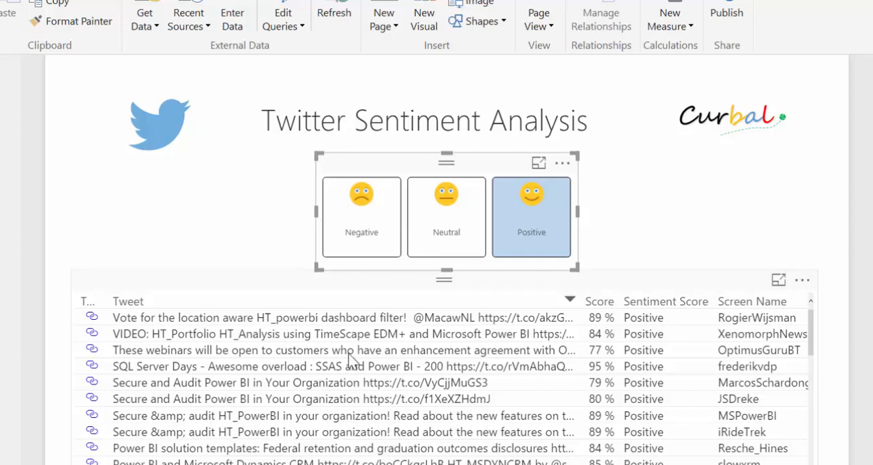
scroll(431, 427, "down", 1)
scroll(431, 424, "down", 3)
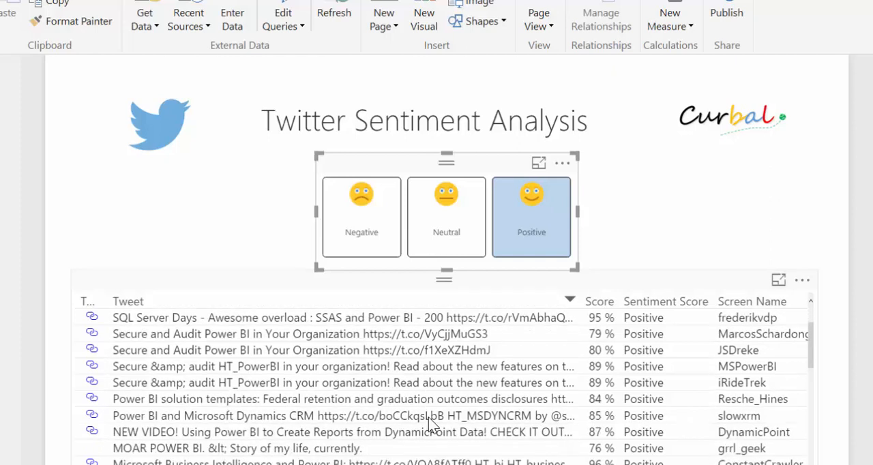
scroll(431, 423, "down", 4)
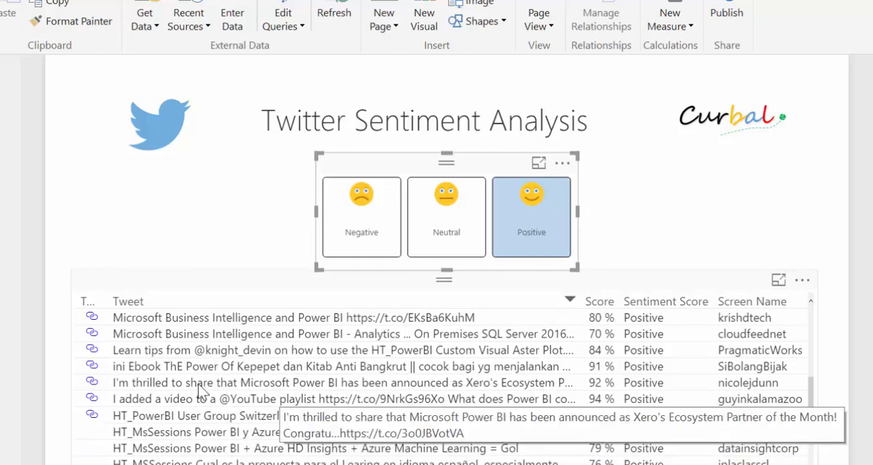
scroll(318, 399, "down", 2)
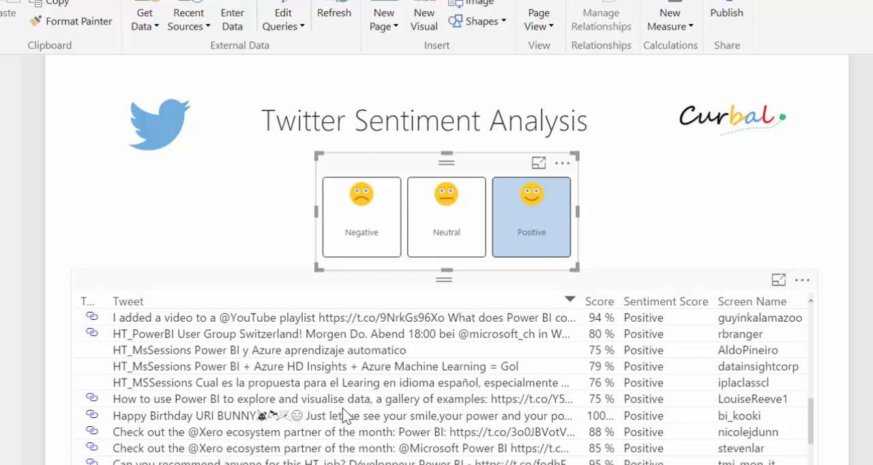
scroll(362, 412, "down", 1)
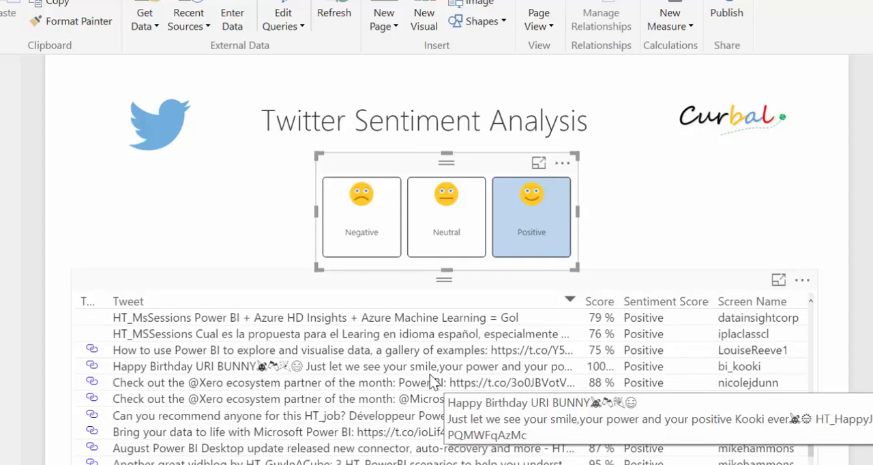
Filter the tweet table to Neutral sentiment, and clear the sentiment filter
left_click(447, 228)
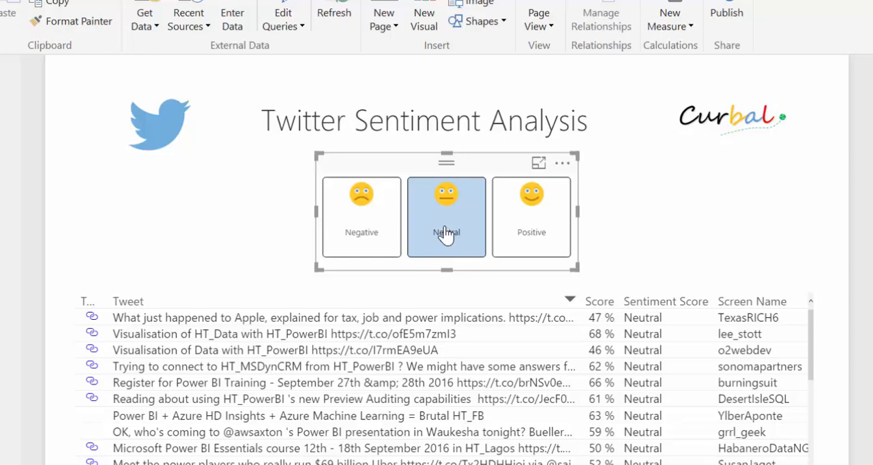
left_click(447, 234)
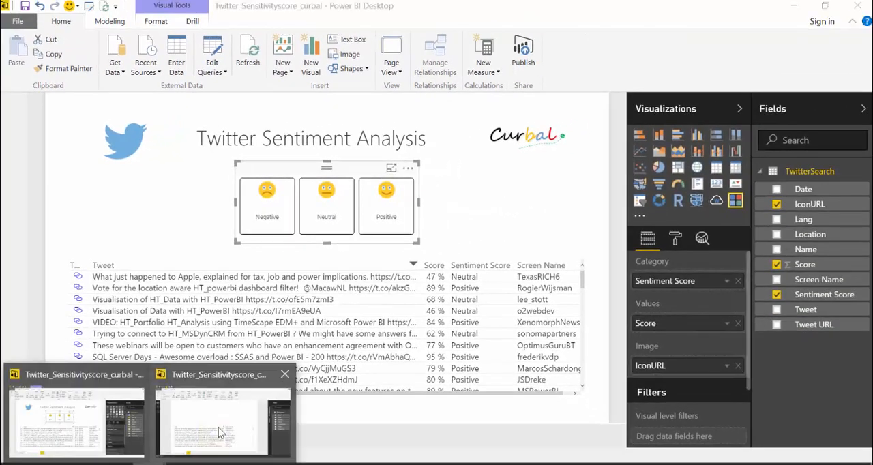
Switch to the Twitter_Sensitivityscore_curbal - Copy report and connect it to the Microsoft Azure Marketplace data source, found by searching for "azure"
left_click(222, 430)
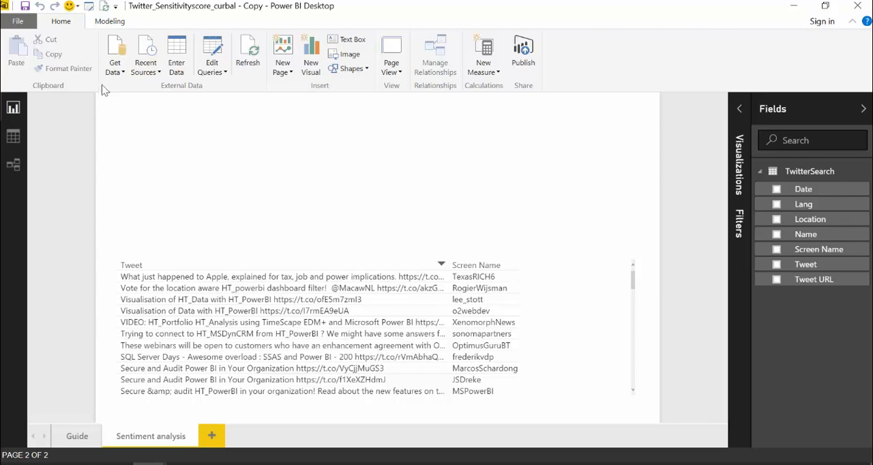
left_click(116, 71)
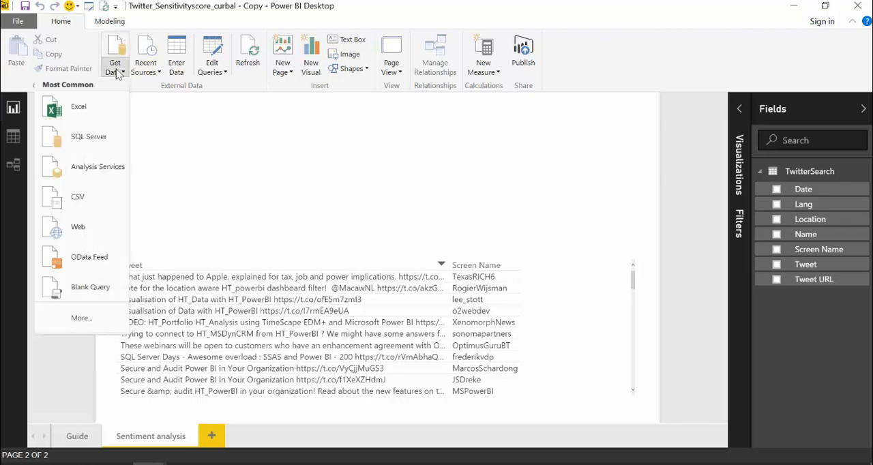
left_click(81, 320)
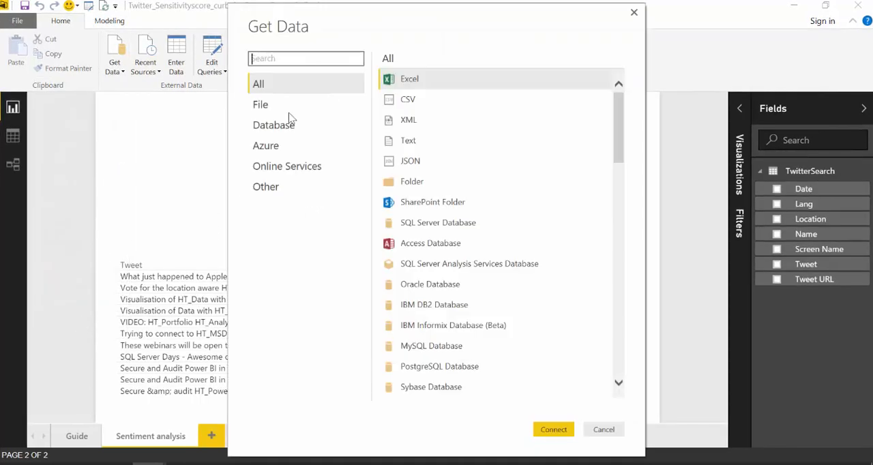
type("azure")
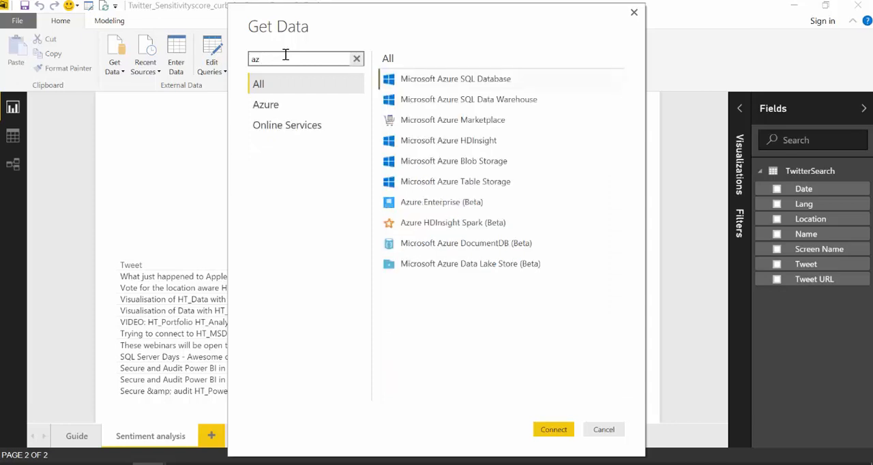
left_click(477, 126)
left_click(555, 427)
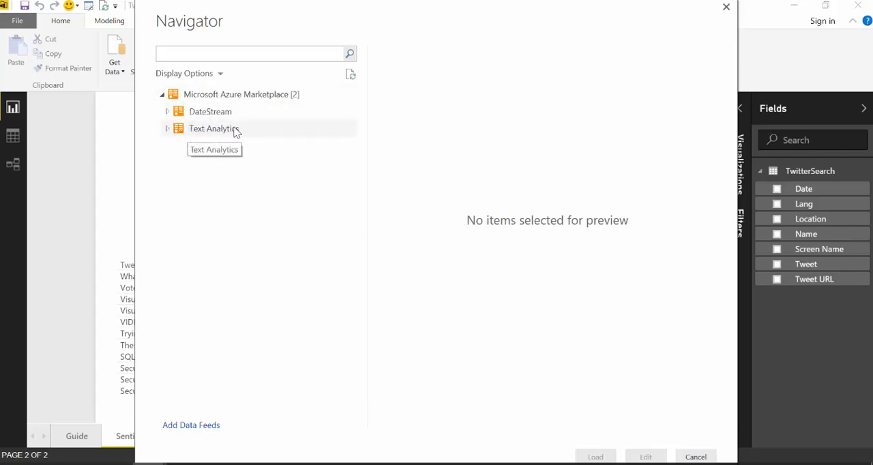
Open the marketplace website for adding data feeds and find the Text Analytics dataset page by searching for "text anal"
left_click(195, 428)
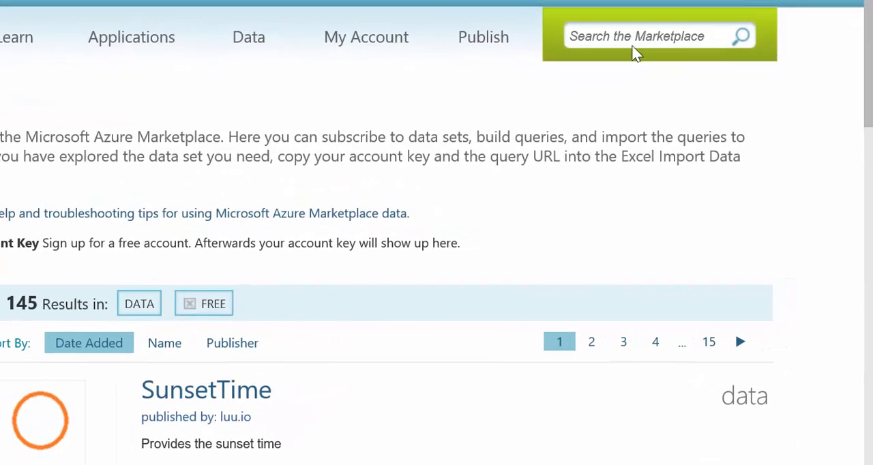
left_click(708, 104)
type("text")
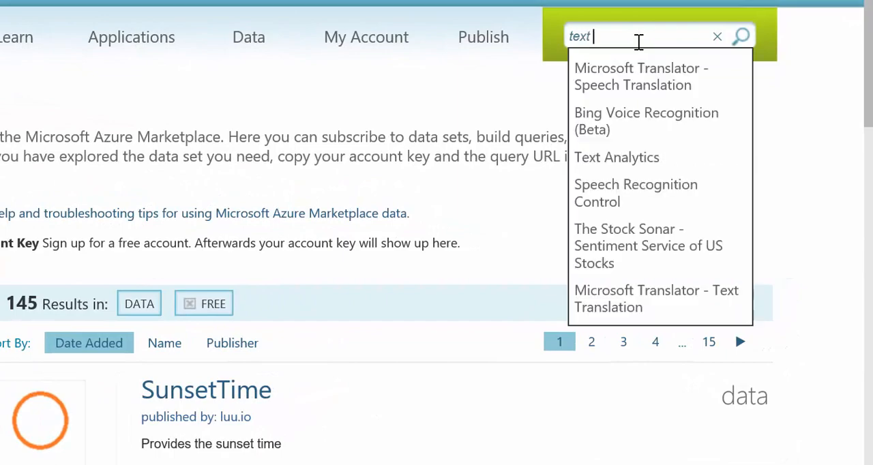
type(" anal")
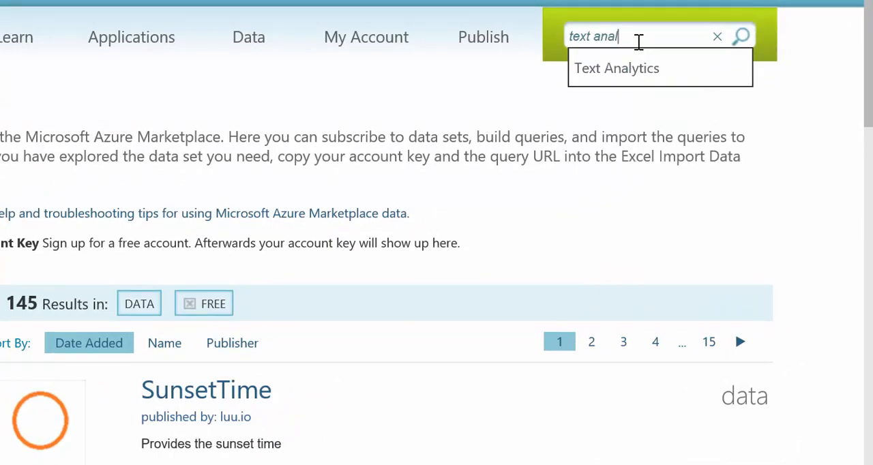
left_click(642, 79)
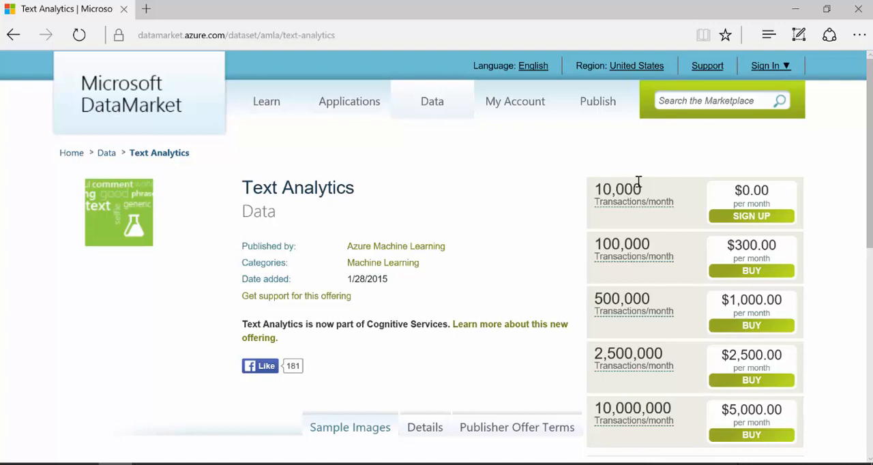
Open the interactive demo of the Text Analytics dataset and analyze the text "i love you"
scroll(478, 228, "down", 5)
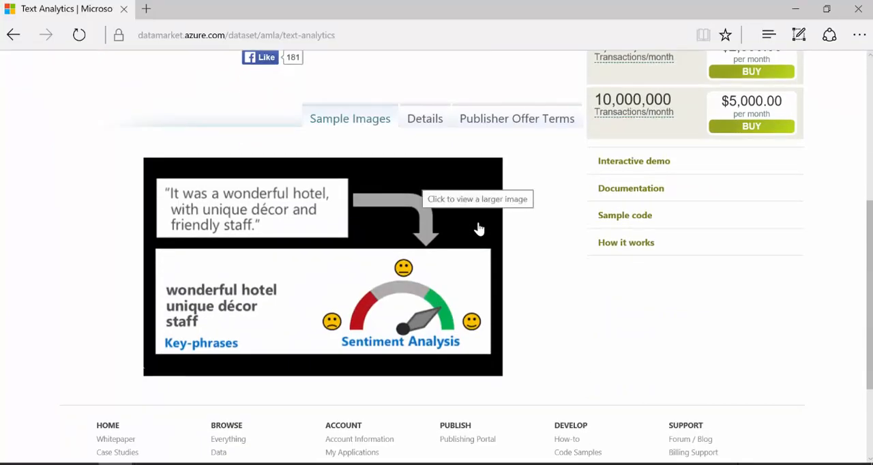
left_click(653, 164)
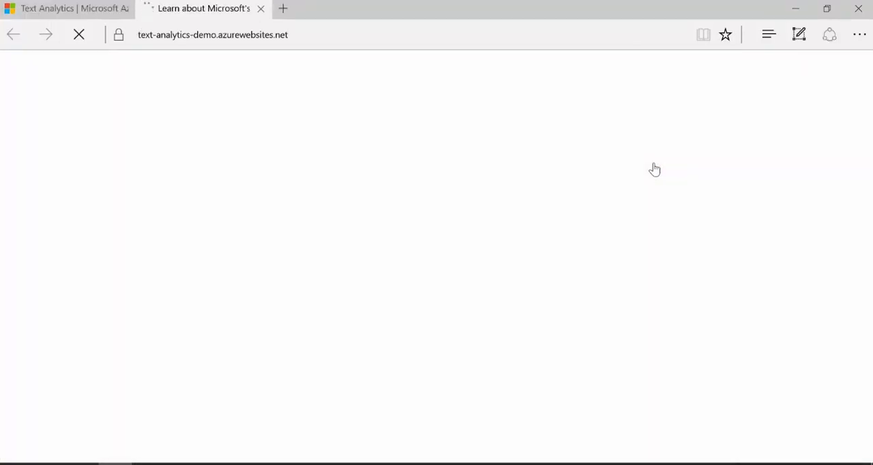
left_click(312, 307)
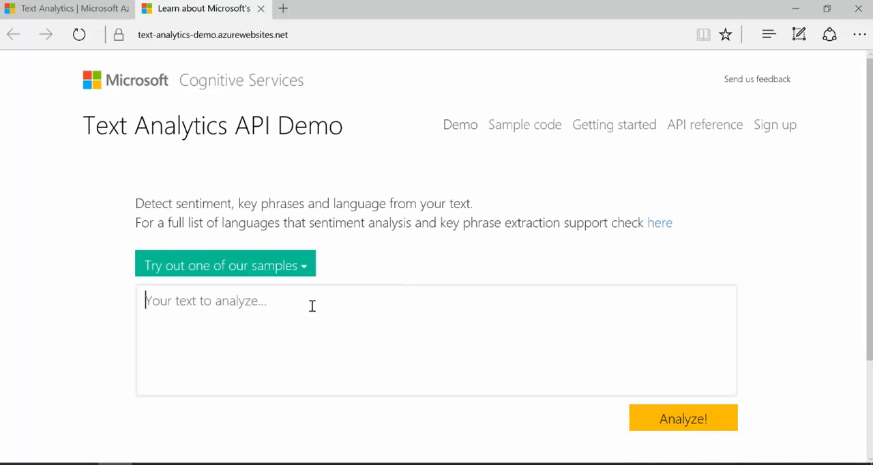
type("i love you")
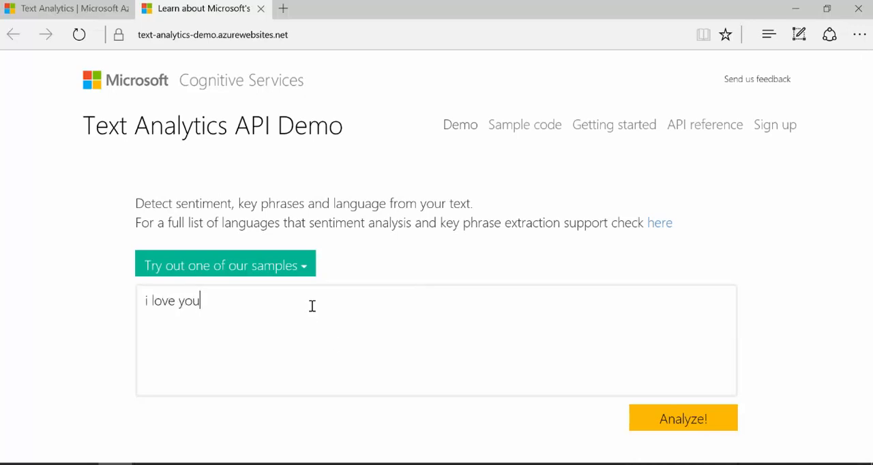
left_click(669, 423)
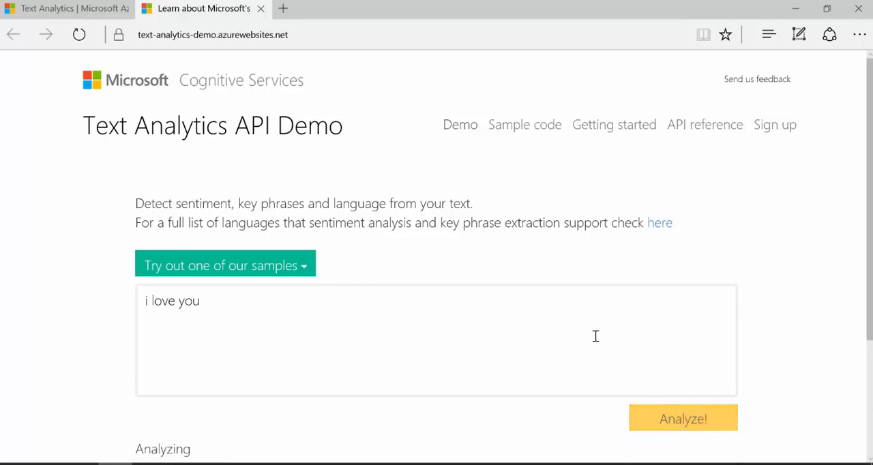
scroll(595, 335, "down", 2)
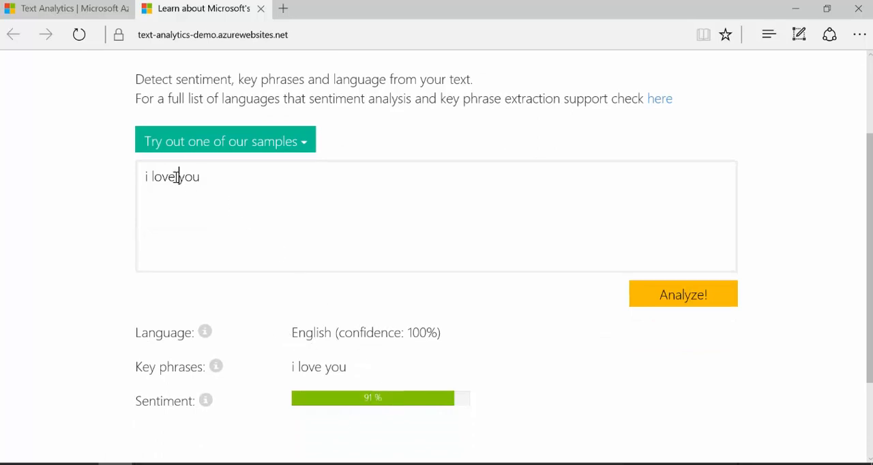
Change the demo text to "i hate you" and analyze it
left_click_drag(177, 177, 151, 176)
type("hate")
key("Return")
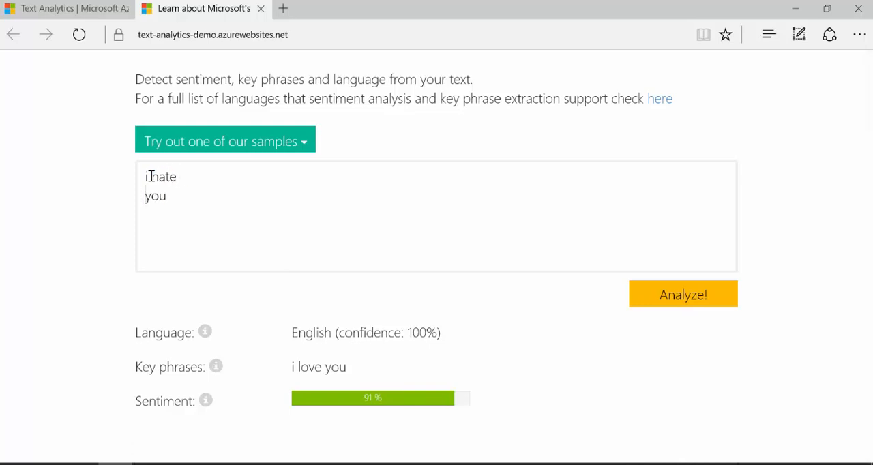
key("BackSpace")
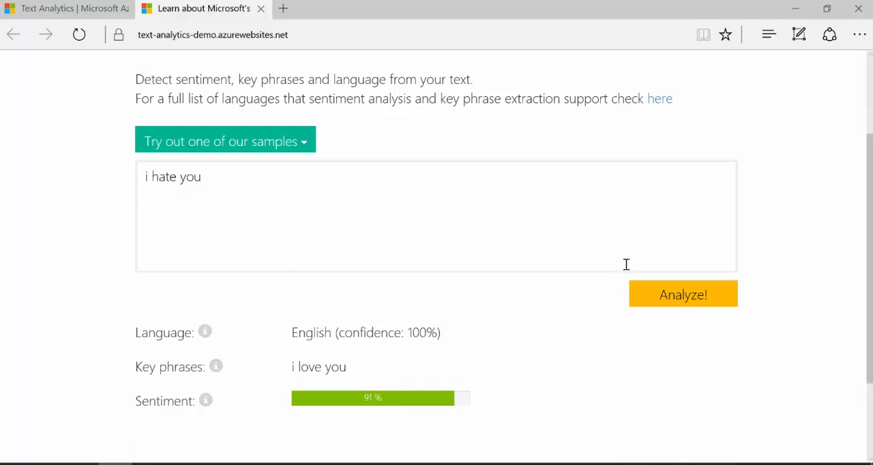
left_click(694, 303)
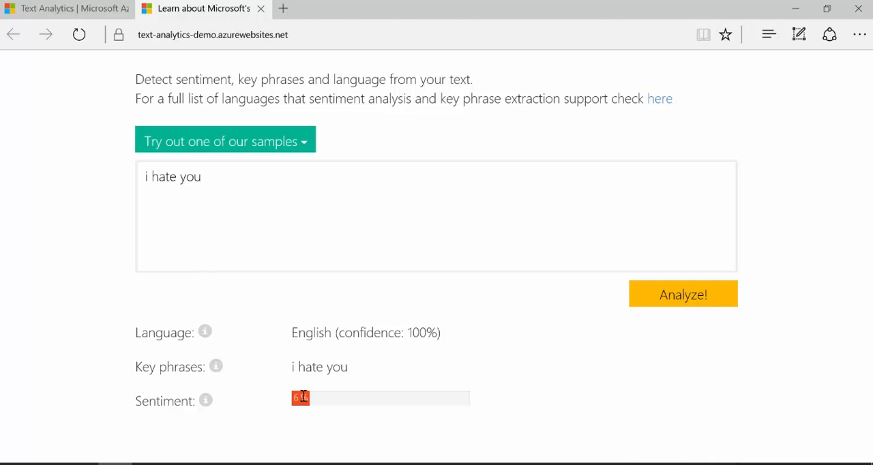
Return to the Text Analytics dataset page and view its subscription plans
left_click(58, 9)
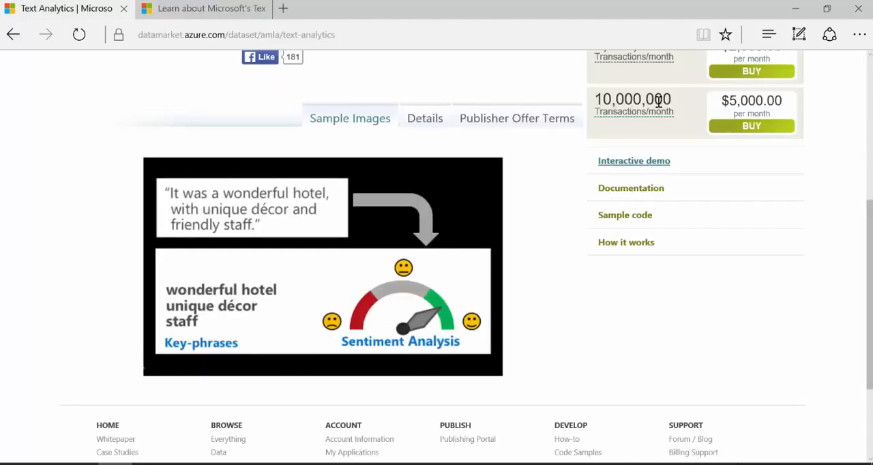
scroll(682, 146, "up", 5)
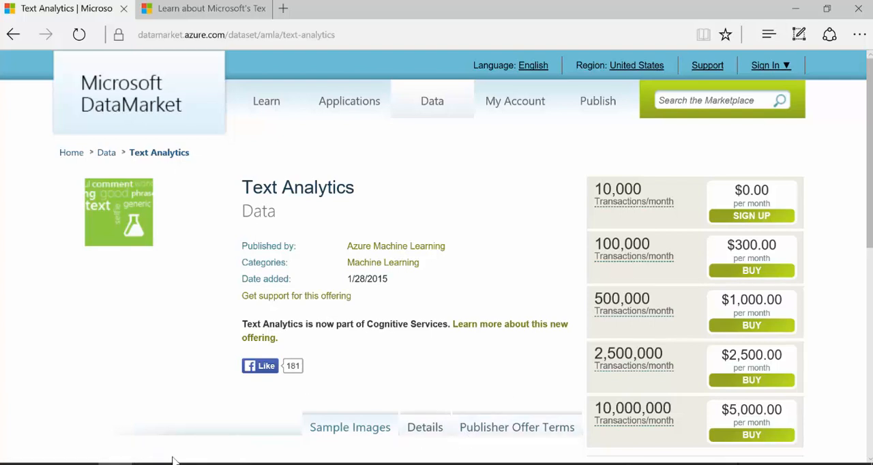
Switch to Power BI Desktop to view the DataMarket entry under Text Analytics in the Navigator, and return to the dataset page in the browser
mouse_move(152, 463)
left_click(150, 464)
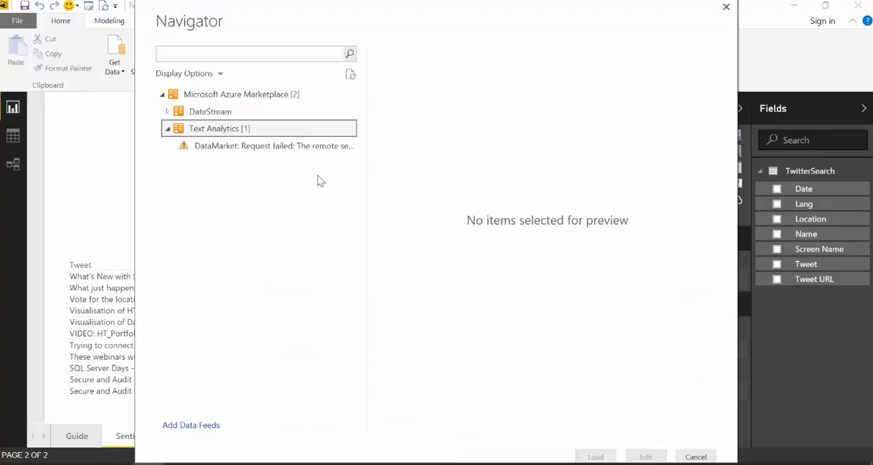
left_click(230, 149)
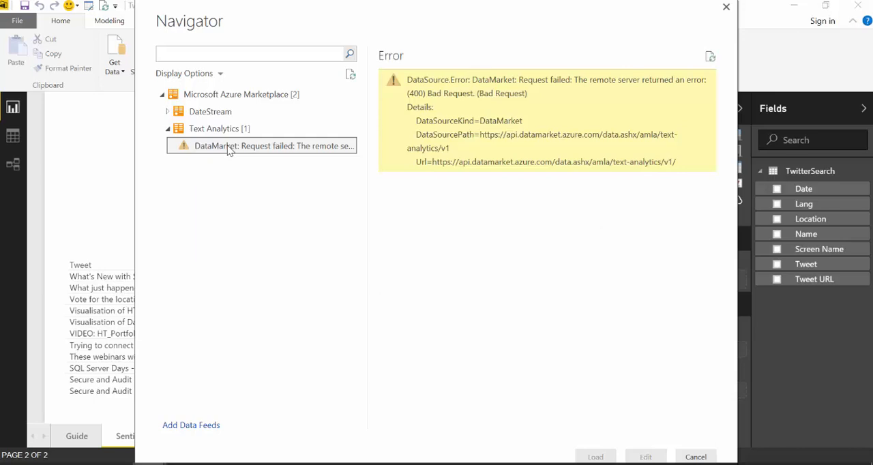
left_click(109, 464)
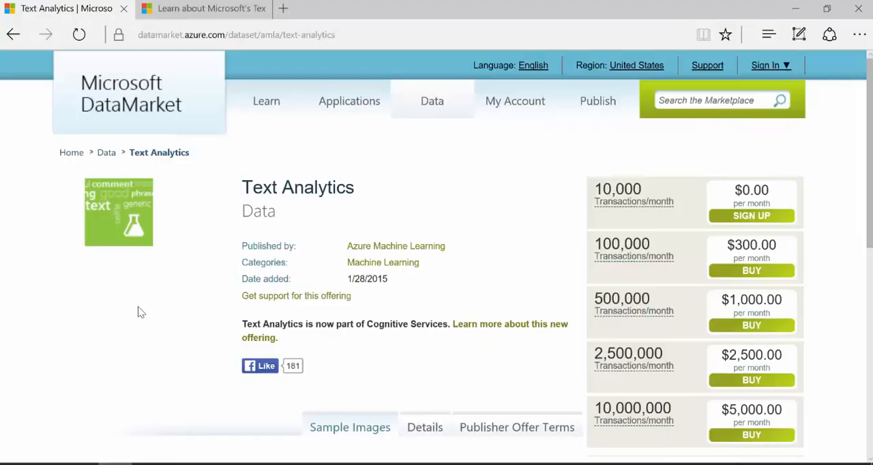
Open the Text Analytics dataset's documentation and copy the GetSentiment example request for the phrase "Hello World"
scroll(456, 233, "down", 2)
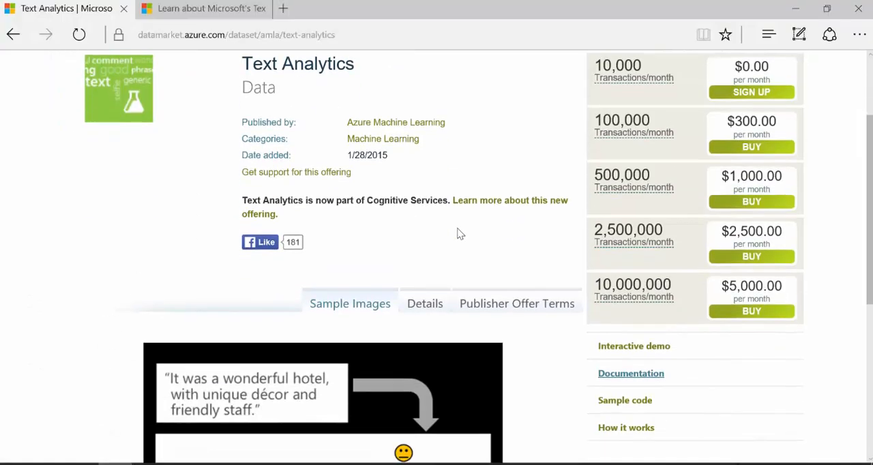
left_click(627, 315)
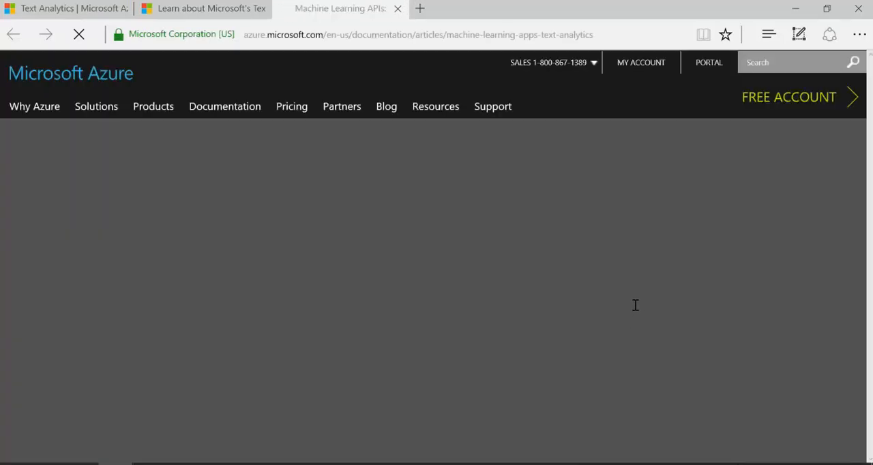
scroll(635, 307, "down", 10)
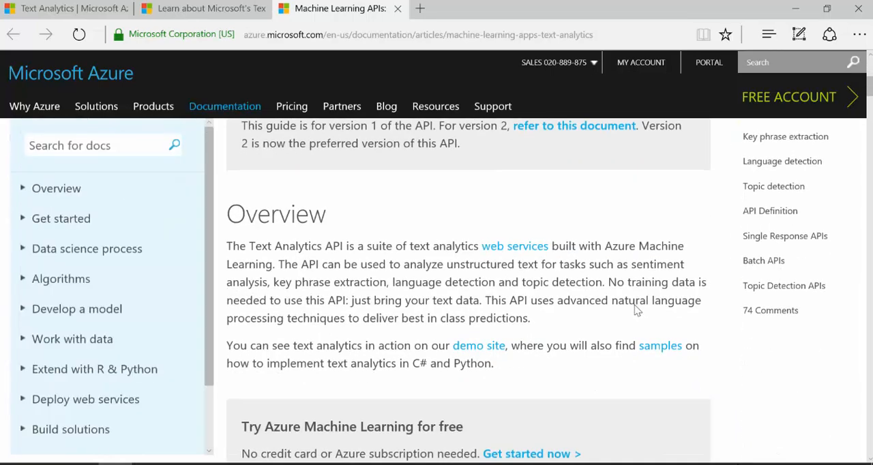
scroll(635, 310, "down", 10)
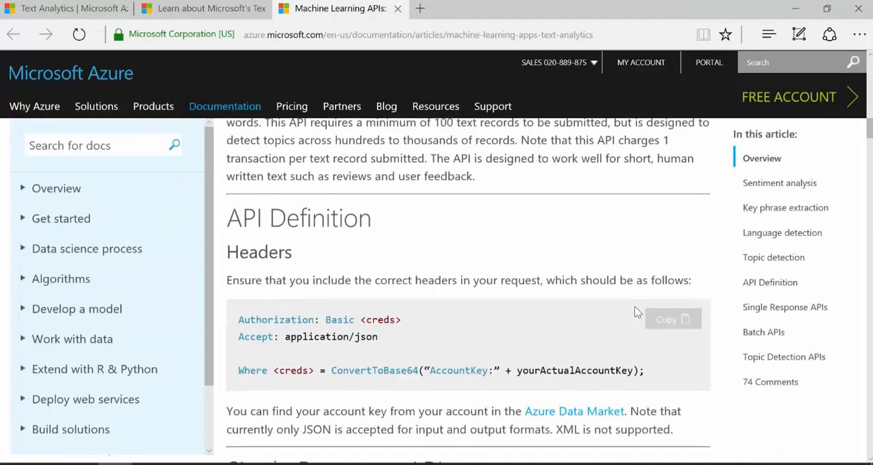
scroll(635, 308, "down", 7)
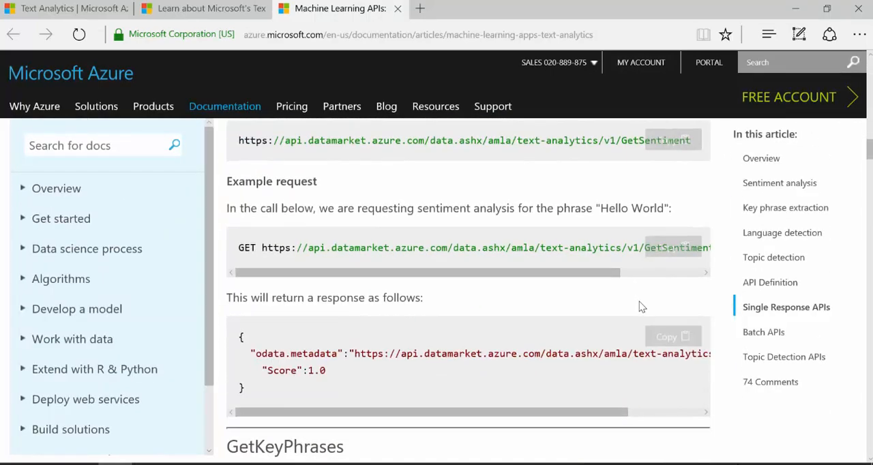
left_click(666, 254)
Switch to Power BI Desktop, dismiss the Navigator, and start a new OData feed source with the copied GetSentiment request as its URL
mouse_move(148, 464)
left_click(208, 433)
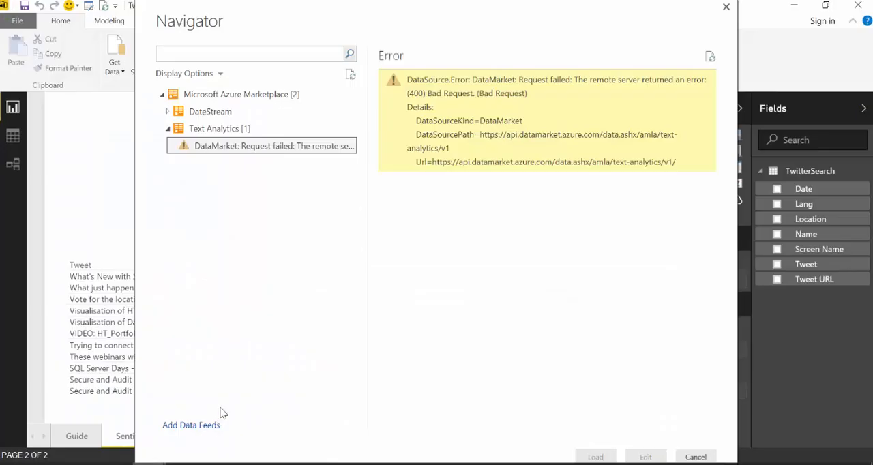
left_click(726, 7)
left_click(116, 68)
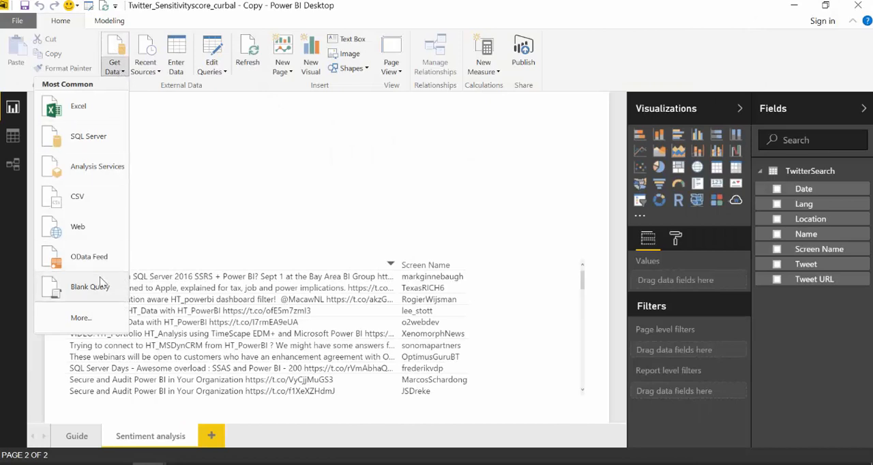
left_click(84, 261)
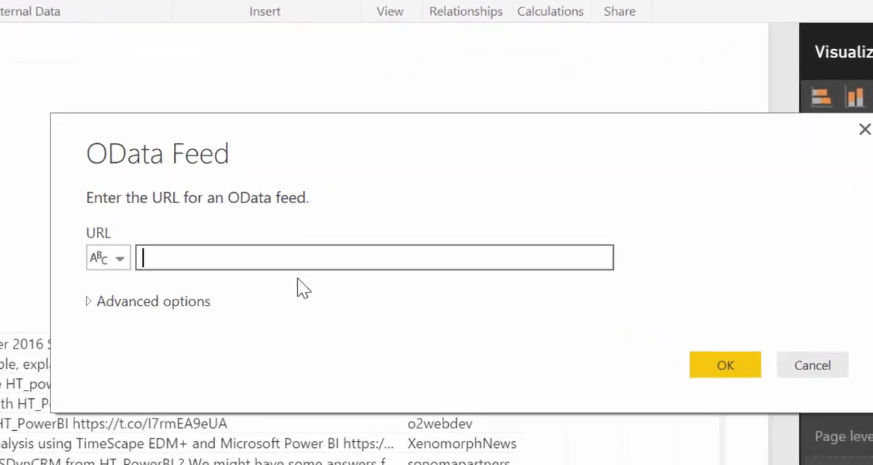
key("ctrl+v")
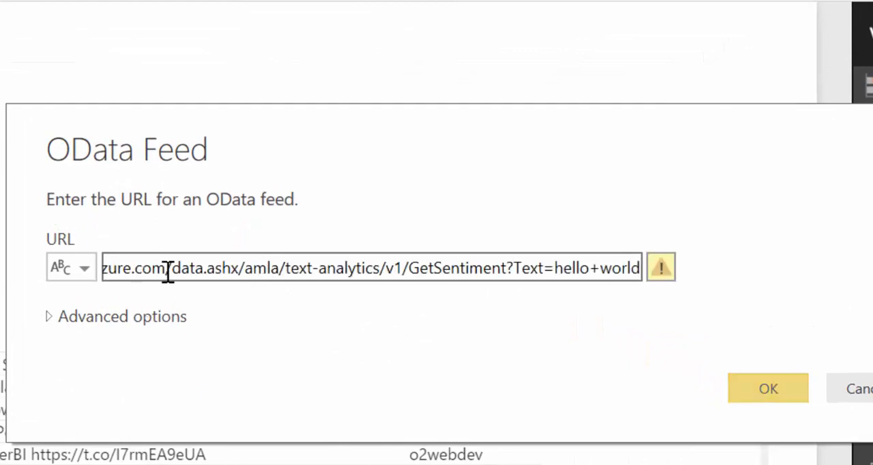
Remove the leading "GET" from the feed URL so it starts with https, and connect to the OData feed
left_click(169, 272)
left_click_drag(168, 271, 33, 267)
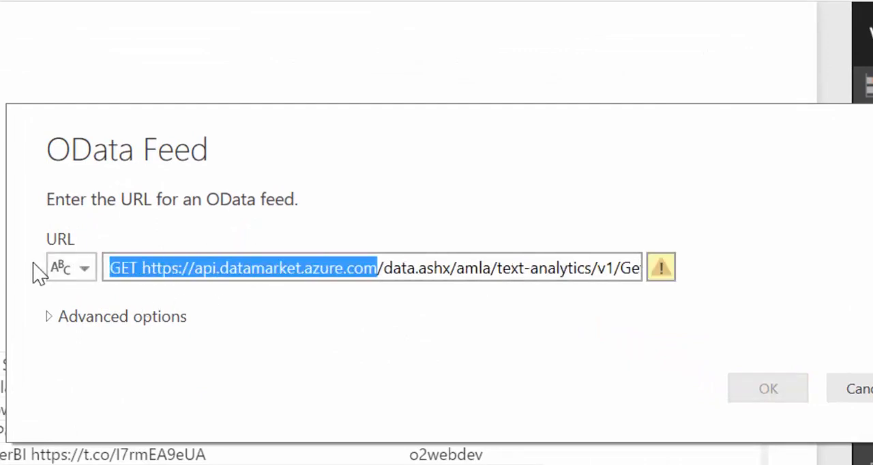
left_click(144, 268)
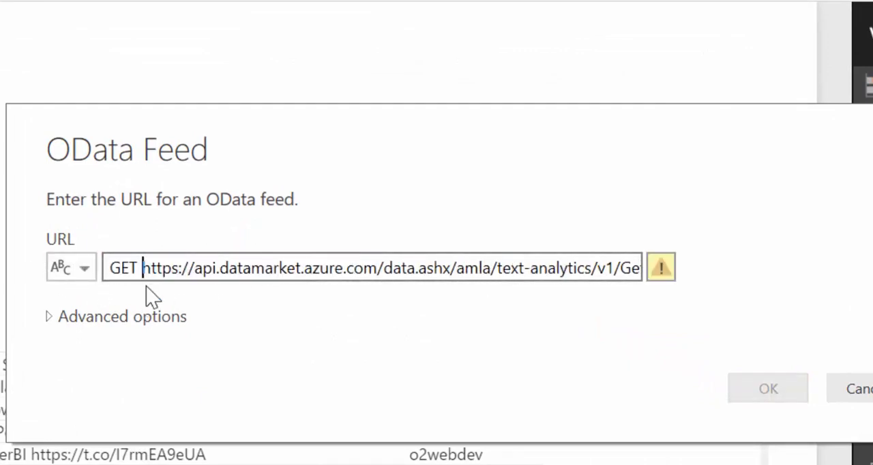
key("BackSpace")
key("BackSpace")
key("BackSpace")
key("BackSpace")
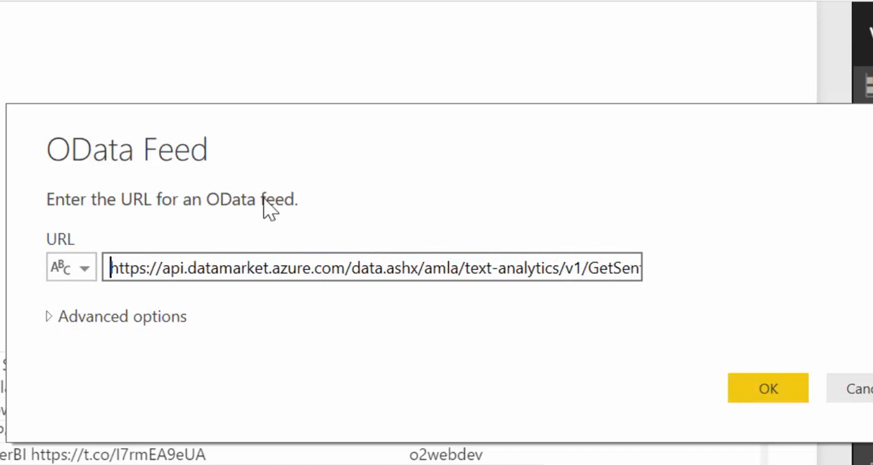
left_click_drag(585, 268, 718, 273)
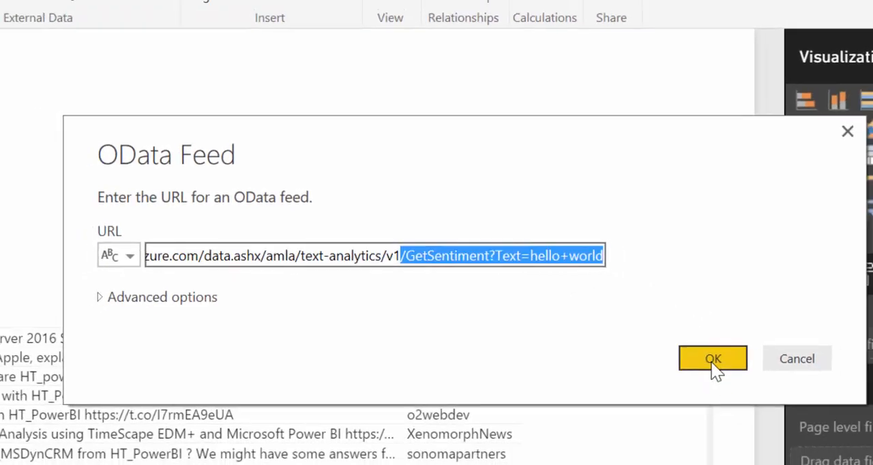
left_click(713, 359)
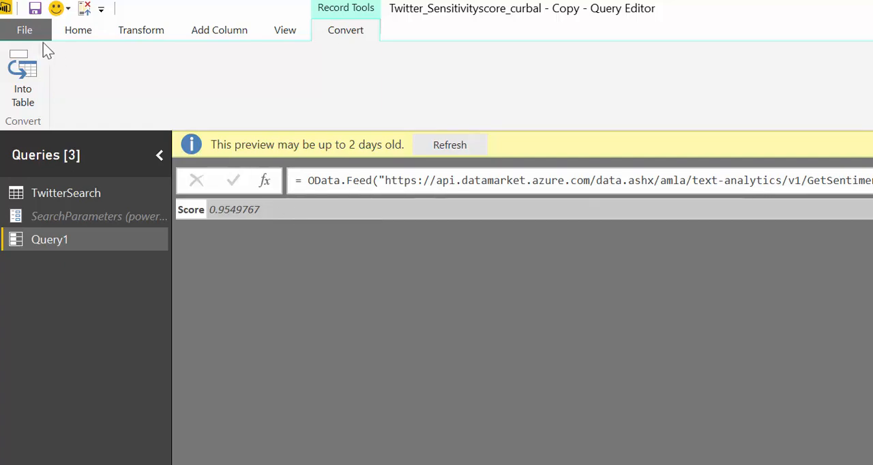
Replace "hello+world" with "in+love" as the Text value in Query1's M code and apply the change
left_click(79, 31)
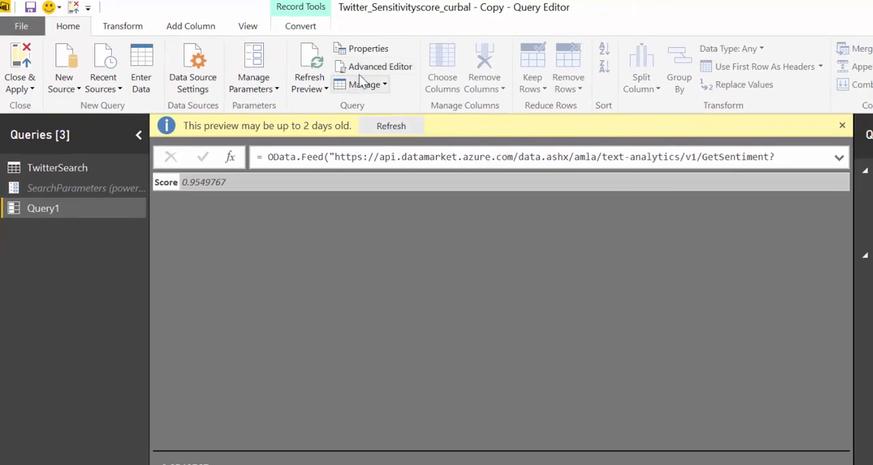
left_click(376, 70)
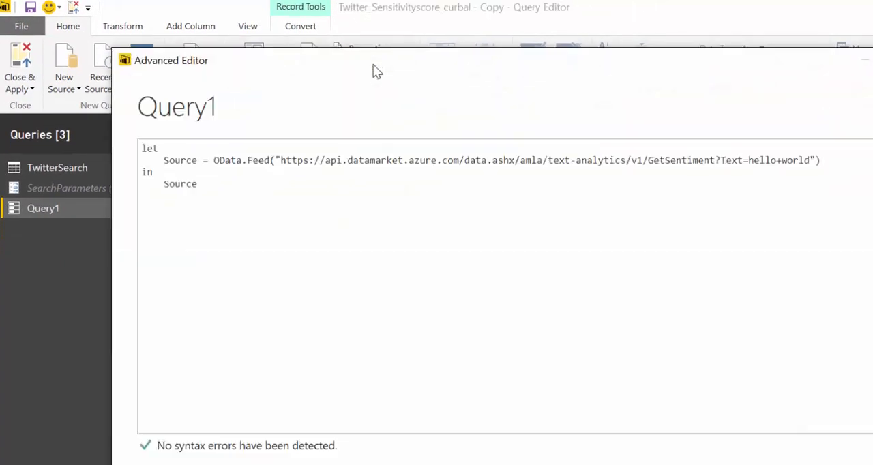
left_click_drag(749, 160, 802, 160)
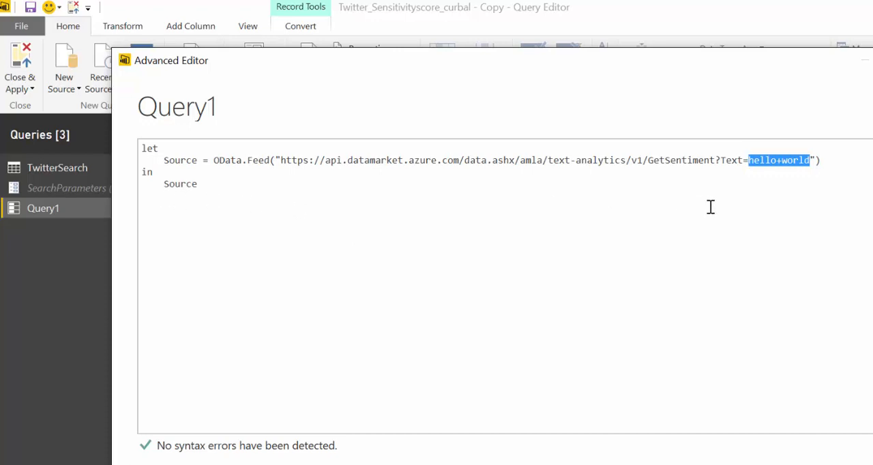
type("in")
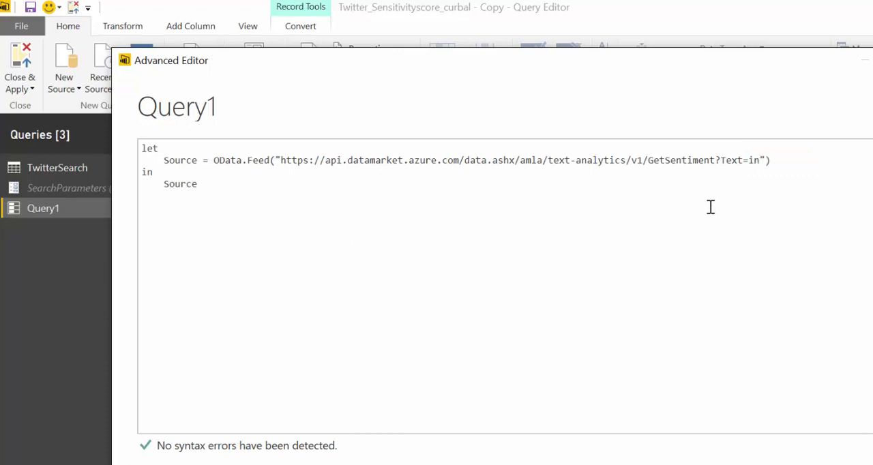
type("+love")
left_click(836, 463)
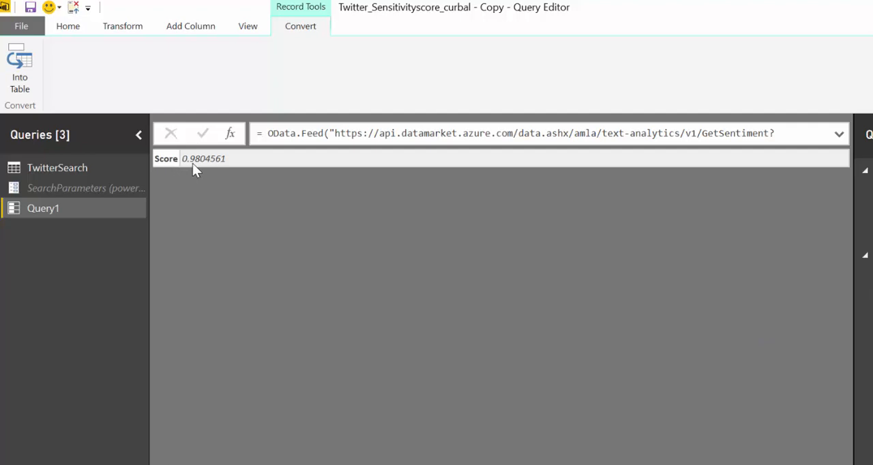
Reopen Query1's M code and turn it into a function by adding the line "(inputtext)=>" above let
left_click(68, 31)
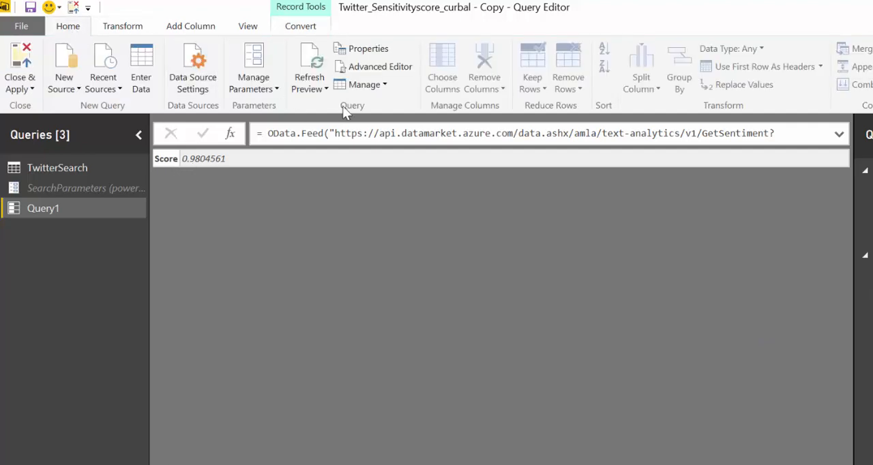
left_click(372, 66)
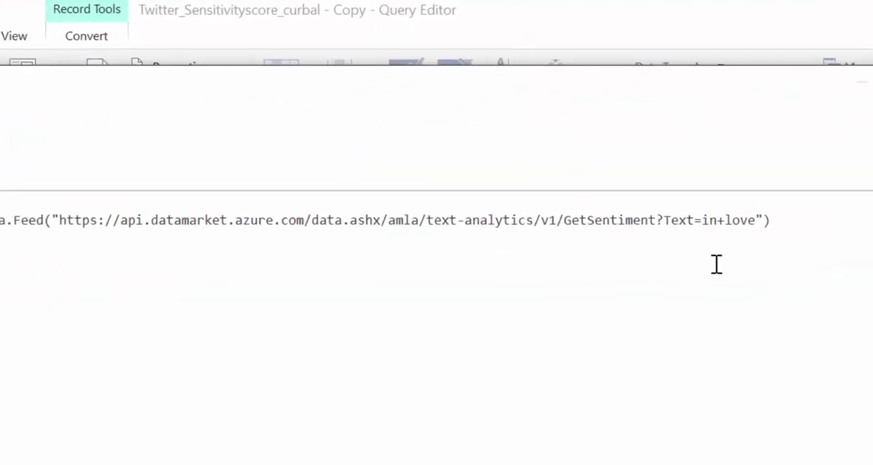
left_click_drag(689, 240, 739, 239)
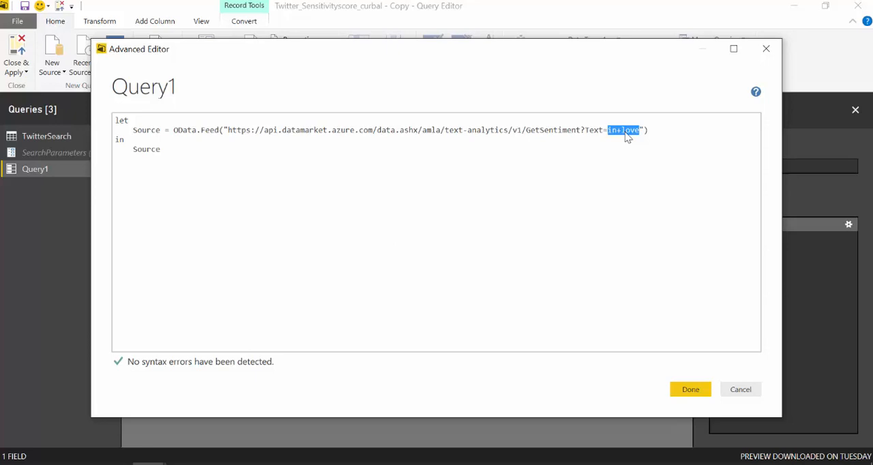
left_click(392, 217)
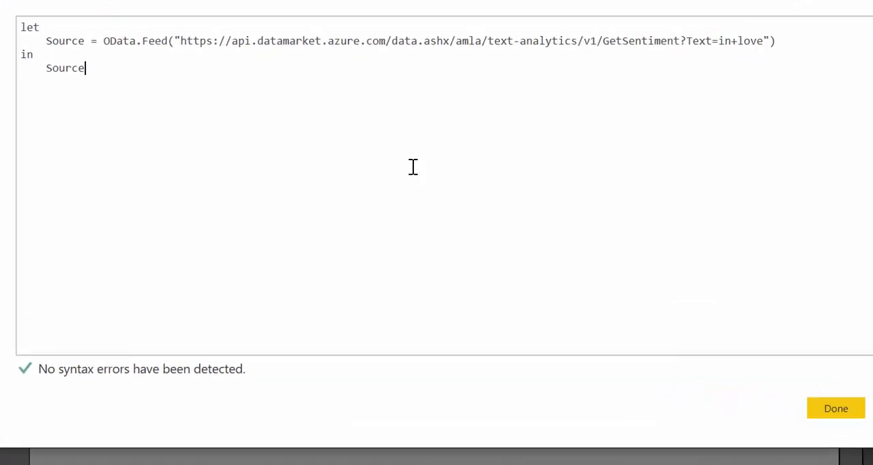
left_click(21, 28)
key("Return")
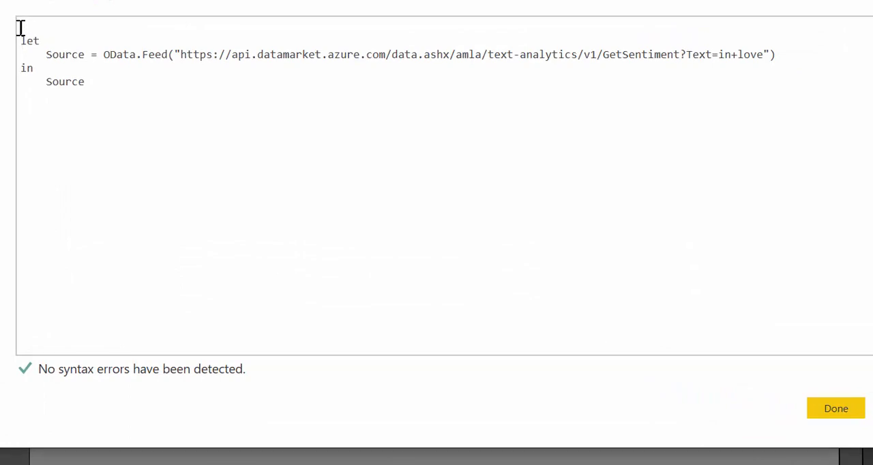
type("(in")
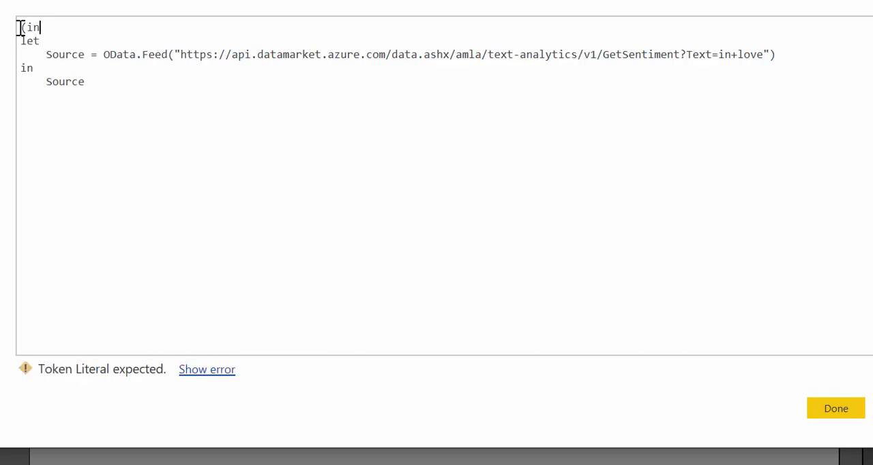
type("putte")
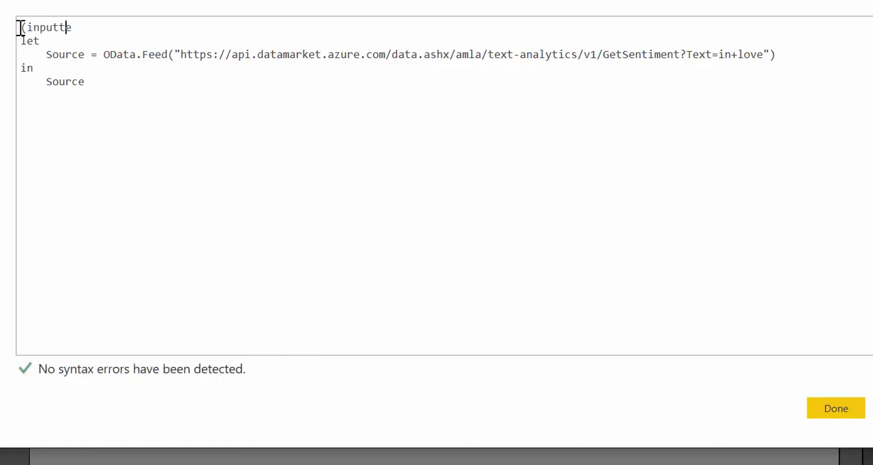
type("x")
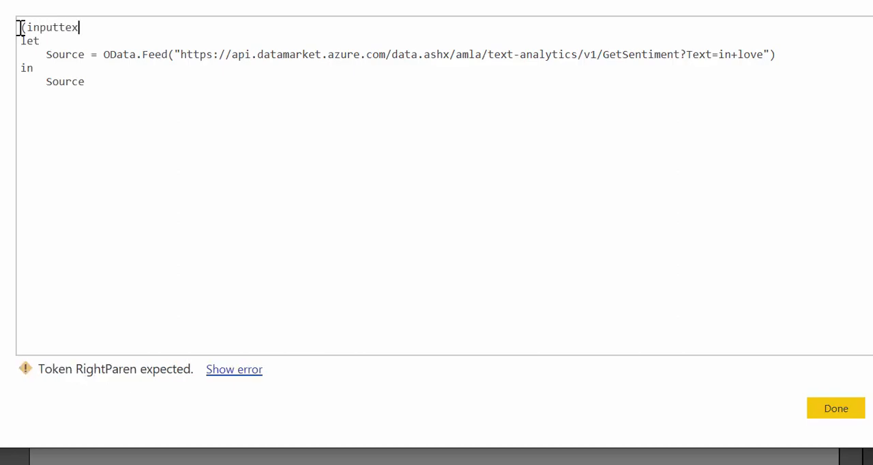
type("t)")
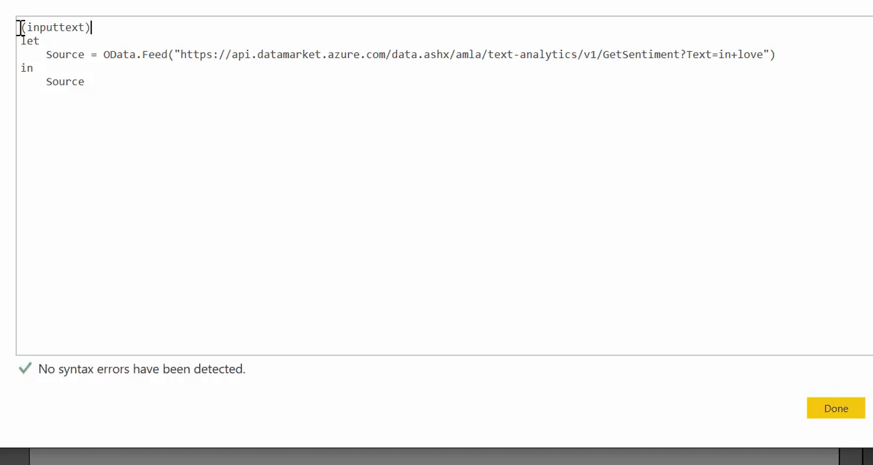
type("=>")
Replace the fixed text "in+love" in the feed URL with the parameter by appending &inputtext after the closing quote, and apply the code
key("Delete")
key("Delete")
key("Delete")
key("Delete")
key("Delete")
key("Delete")
key("Delete")
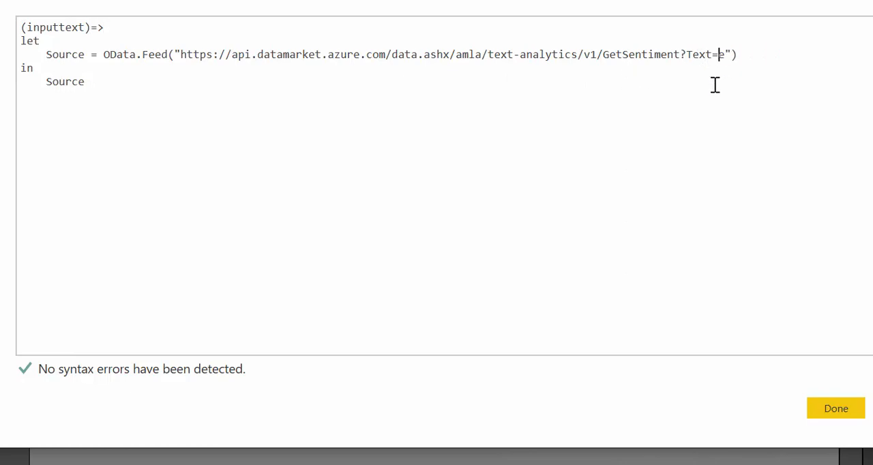
key("Right")
type("&inputtext")
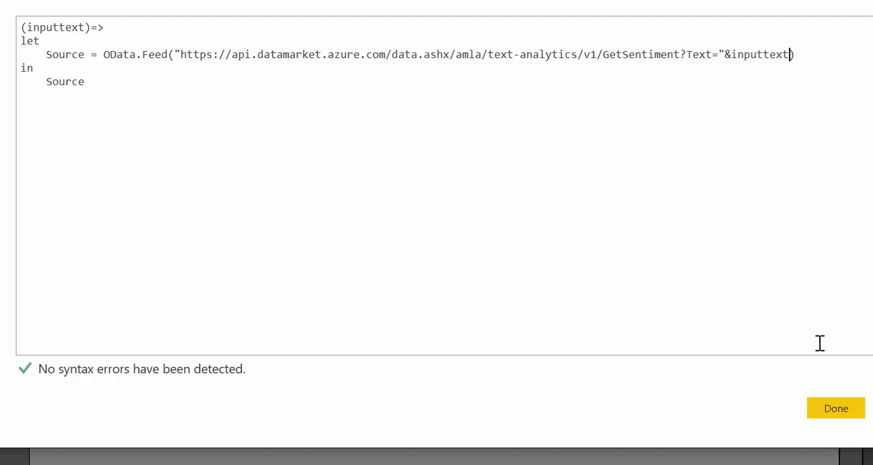
left_click(844, 416)
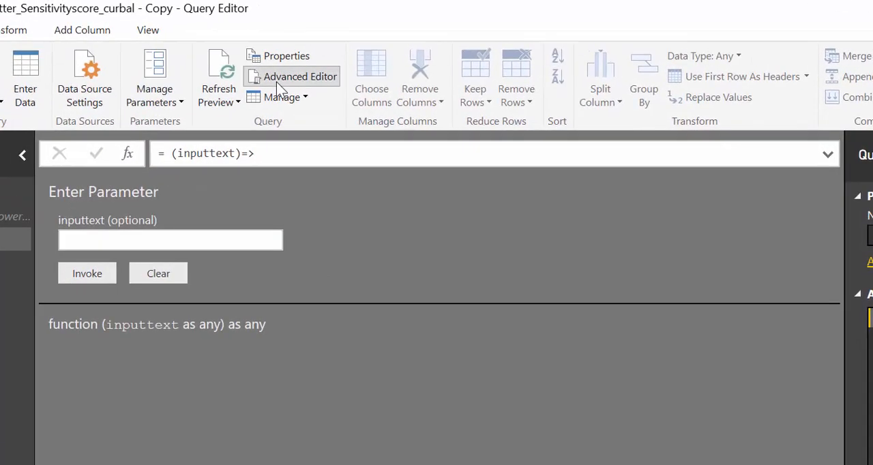
In Query1's M code, add the line #"Convert to Table" = Record.ToTable(Source) below the Source line
left_click(293, 77)
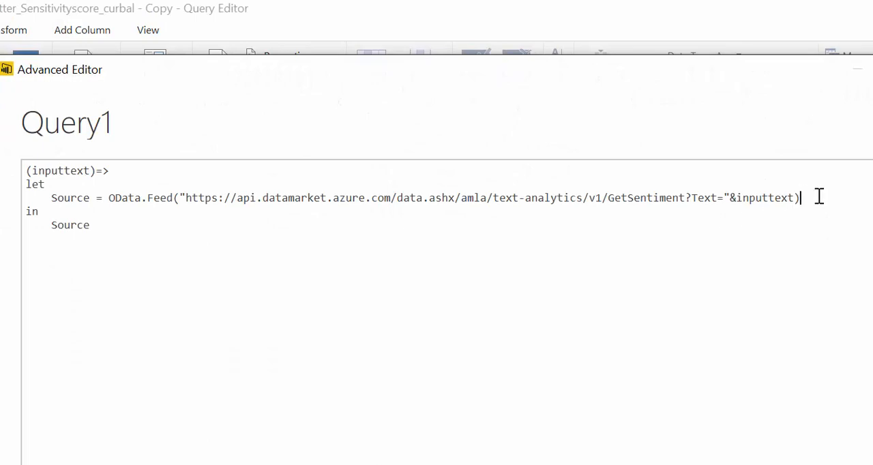
key("Return")
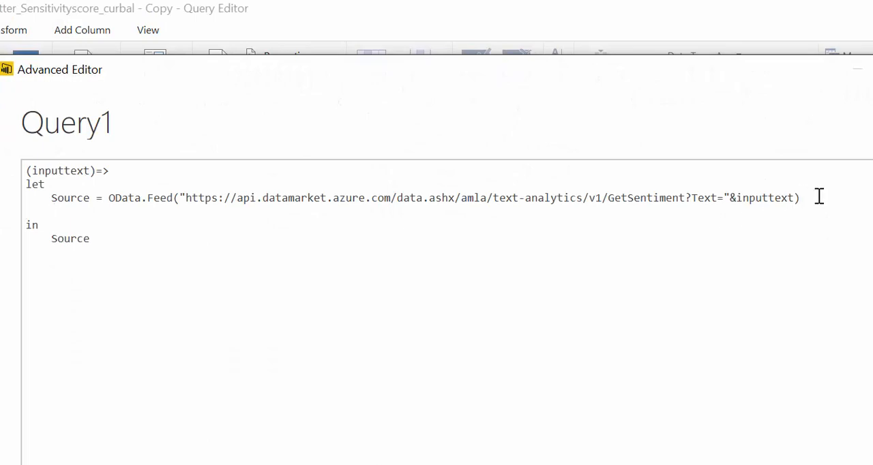
type("#\"Convert to Table\" = Record.ToTable(Source)")
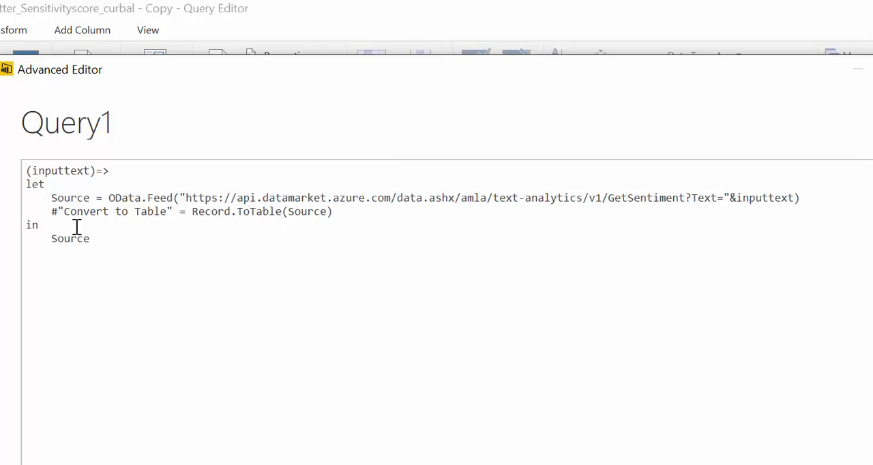
Make the function return #"Convert to Table" instead of Source, add the missing comma after the Source line, and apply the code
left_click_drag(174, 212, 51, 211)
key("ctrl+c")
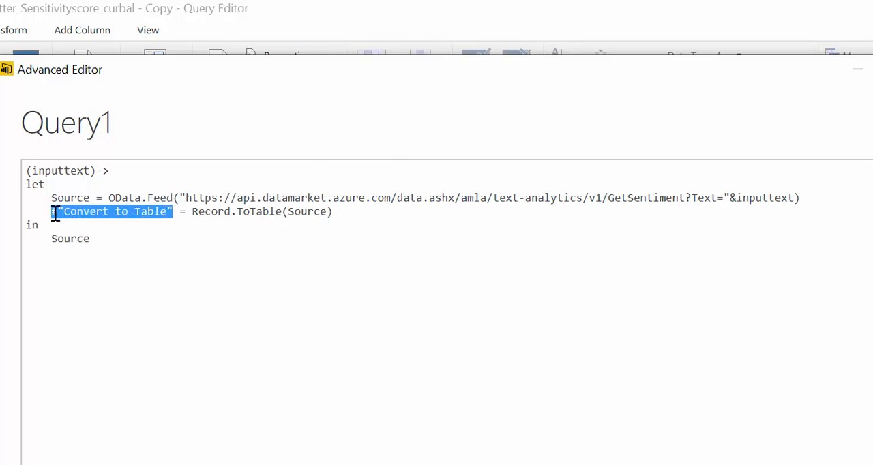
left_click_drag(97, 239, 53, 238)
key("ctrl+v")
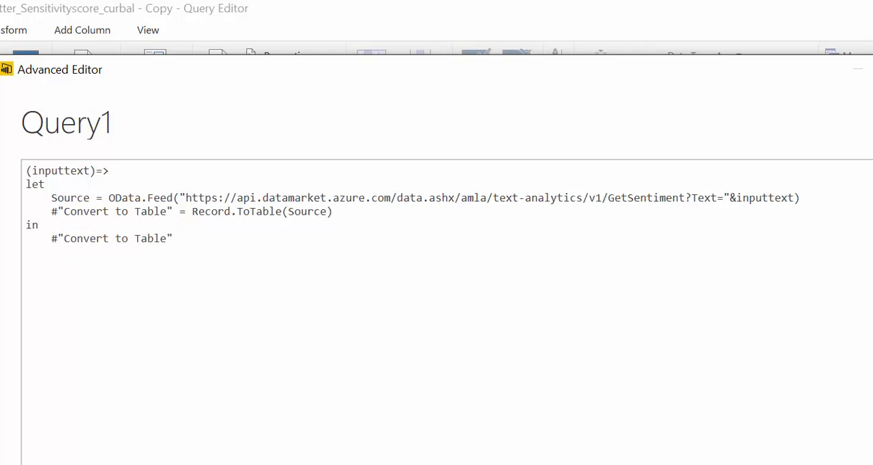
left_click(813, 201)
type(",")
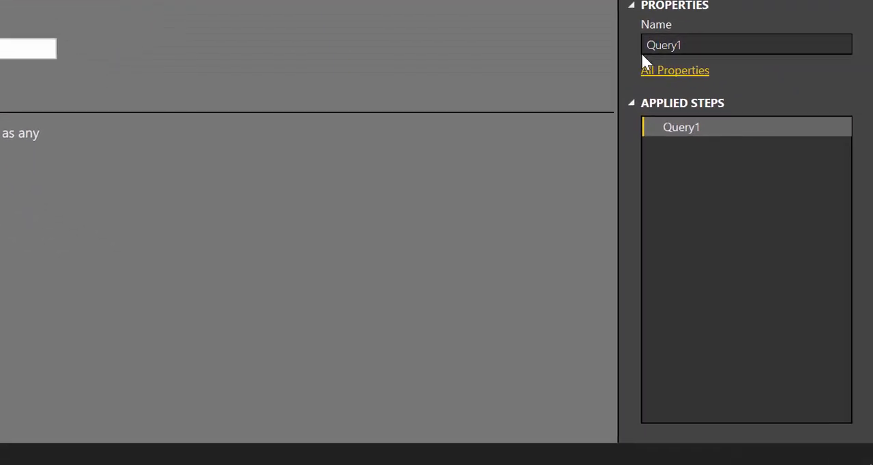
Rename the Query1 function as TextAnalytics
left_click_drag(683, 45, 634, 49)
type("Text")
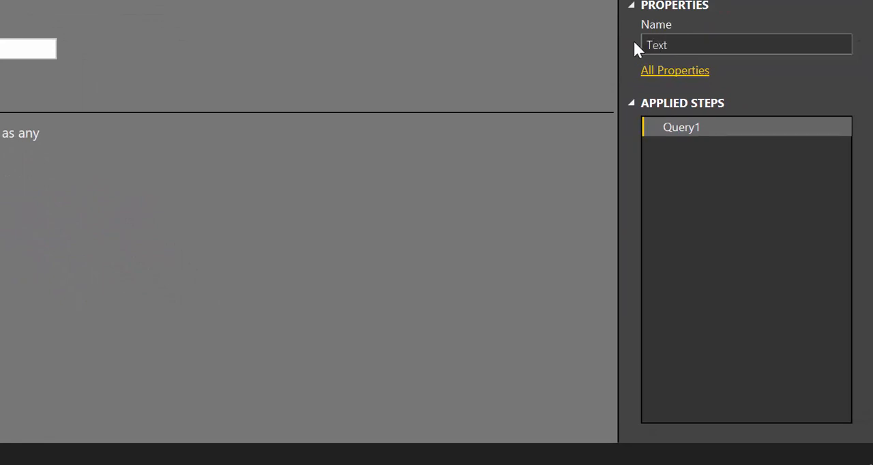
type("Analytics")
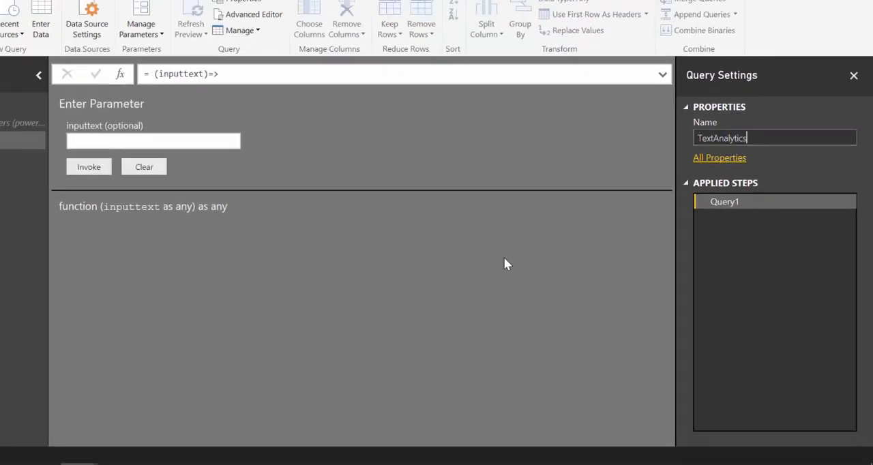
left_click(397, 198)
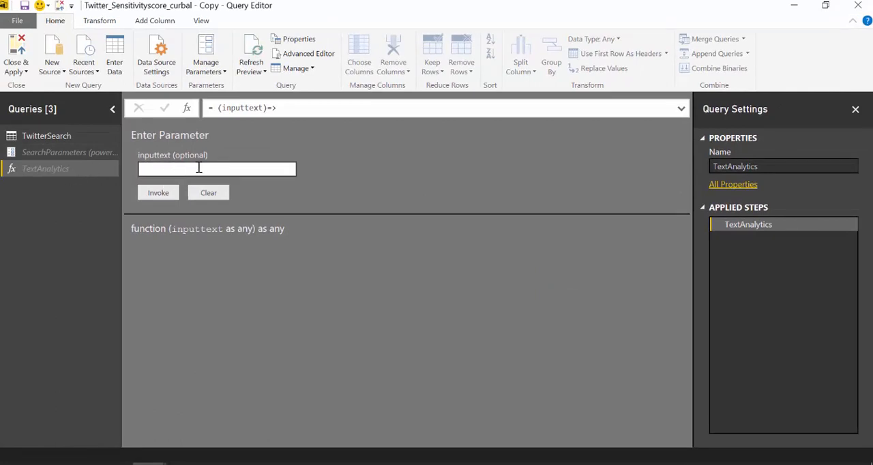
Start a custom column in the TwitterSearch query and name it Score
left_click(58, 136)
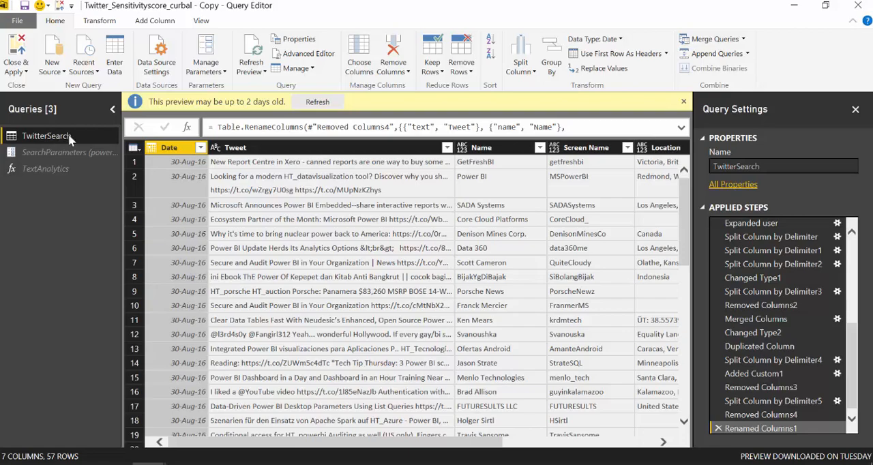
left_click(156, 21)
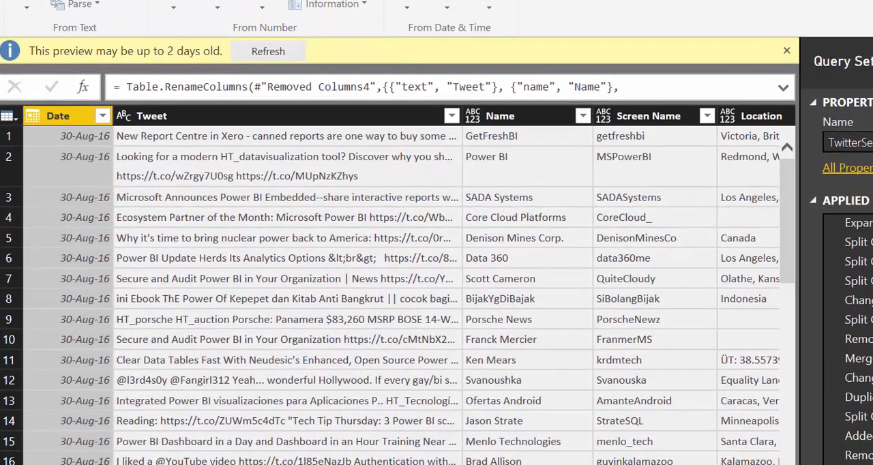
left_click(8, 51)
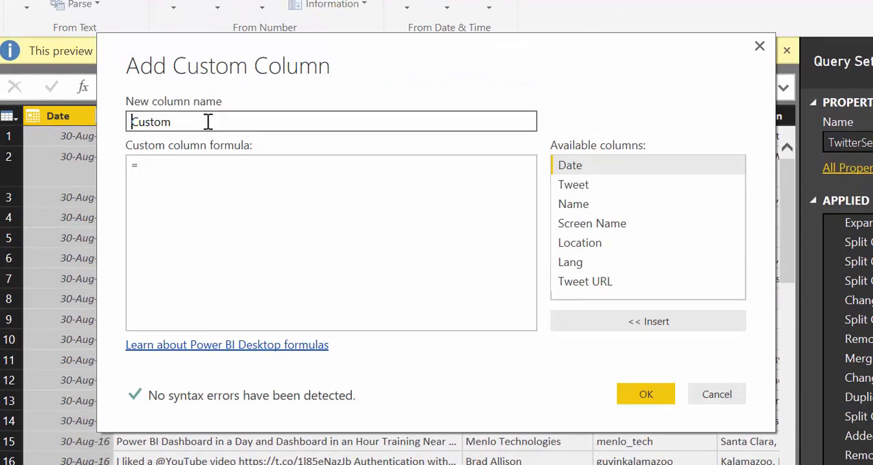
left_click_drag(207, 121, 81, 113)
type("Score")
key("Tab")
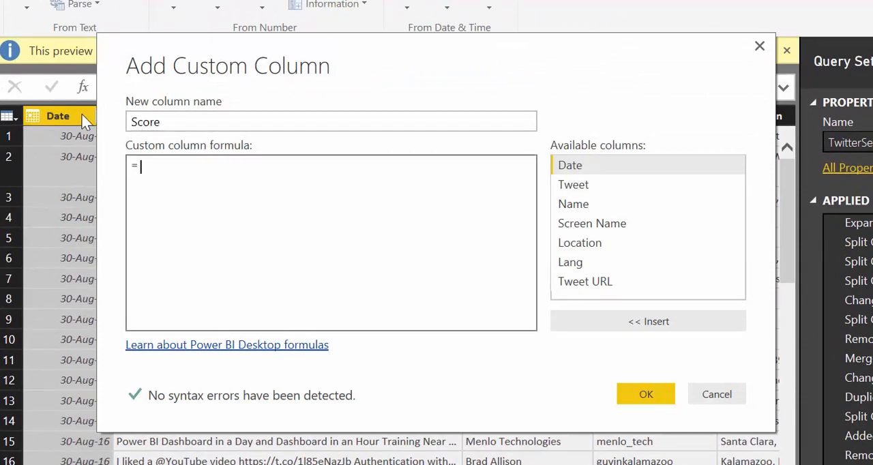
Set the custom column formula to =TextAnalytics([Tweet]) and create the column
type("TextAnaly")
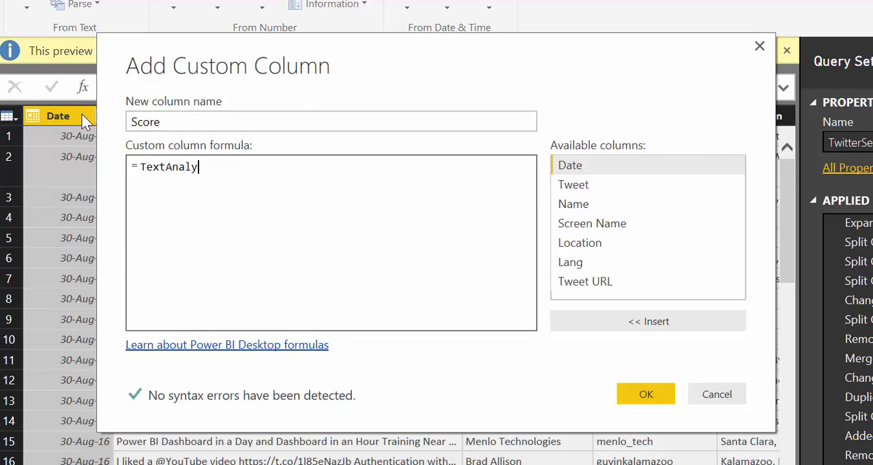
type("tics(")
left_click(580, 187)
double_click(579, 187)
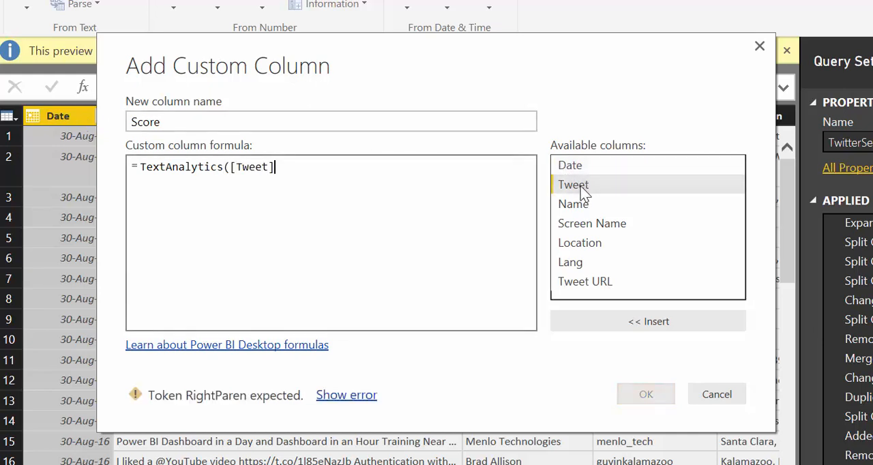
type(")")
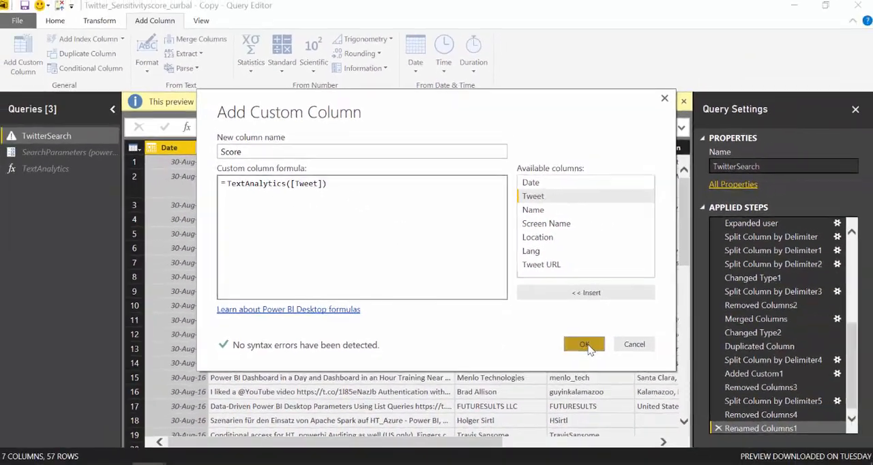
left_click(613, 368)
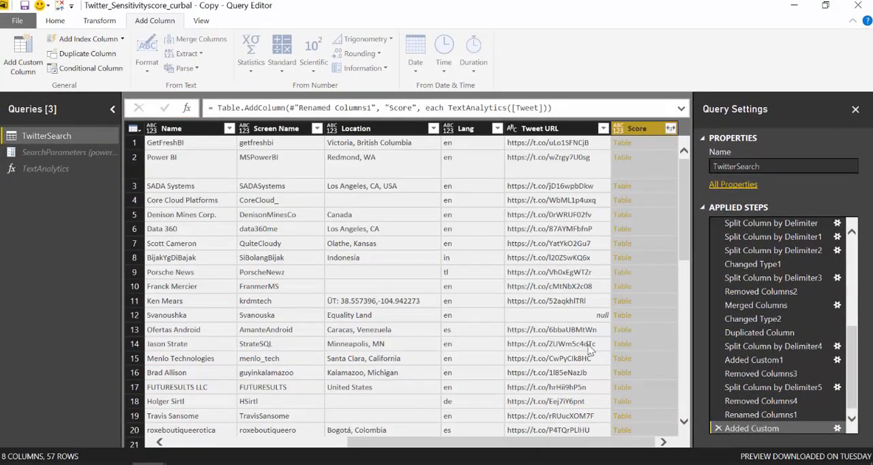
Expand the Score table column, keeping only the Value field
left_click(671, 129)
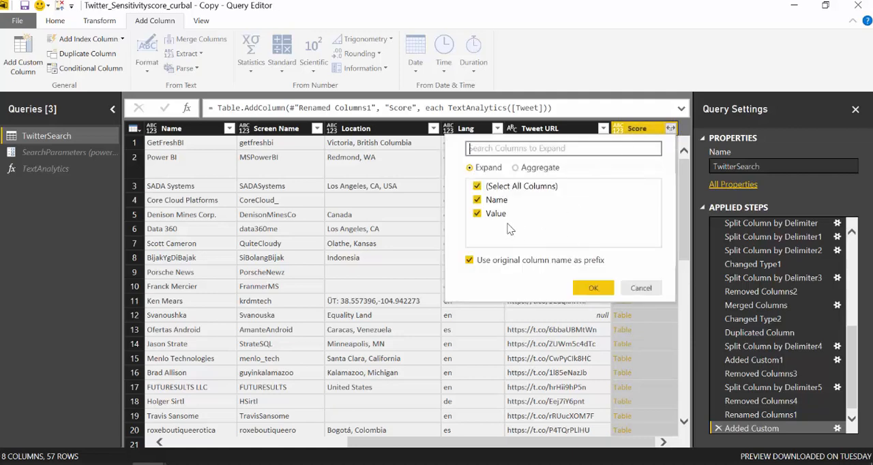
left_click(480, 200)
left_click(590, 287)
left_click(591, 287)
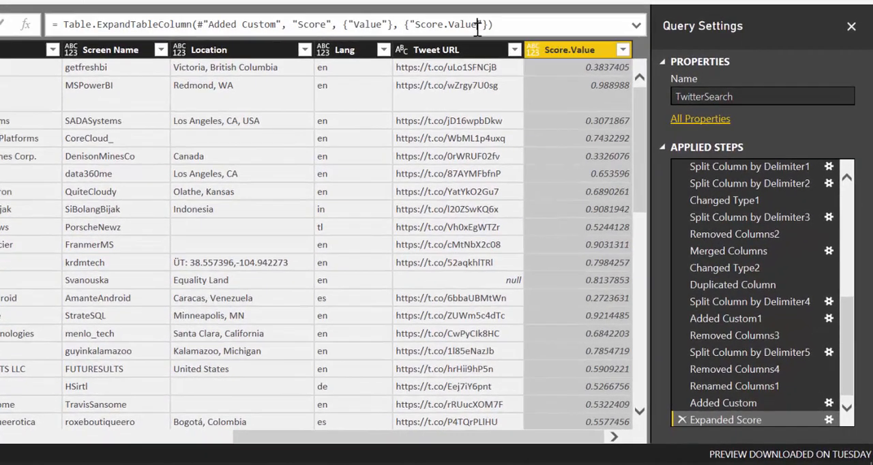
Shorten the expanded column's name from Score.Value to Score in the expand formula
left_click(478, 24)
key("BackSpace")
key("BackSpace")
key("BackSpace")
key("BackSpace")
key("BackSpace")
key("BackSpace")
key("Return")
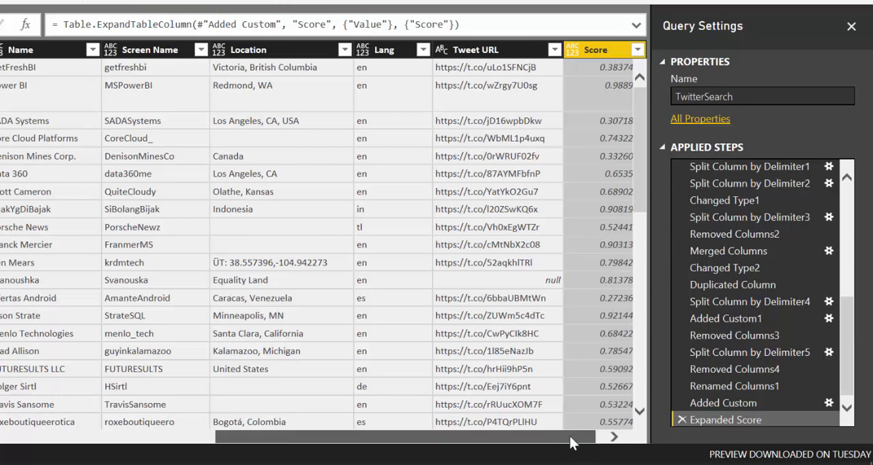
Change the data type of the Score column to decimal number
left_click_drag(573, 443, 584, 374)
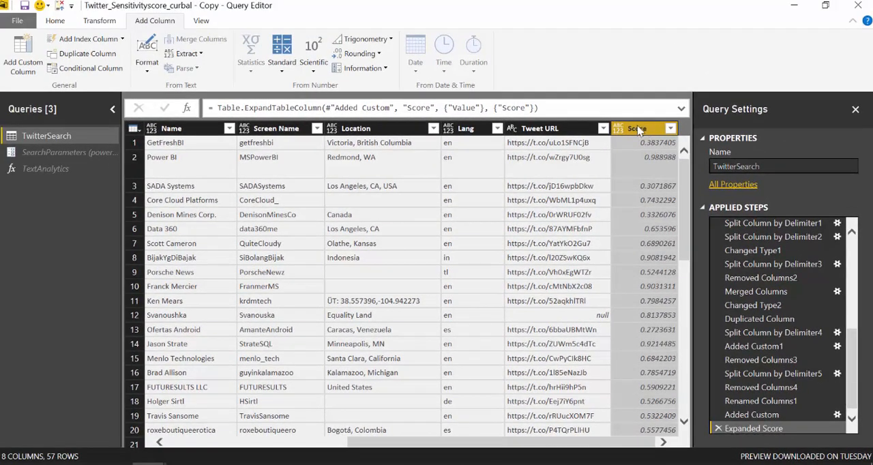
left_click(619, 129)
left_click(633, 144)
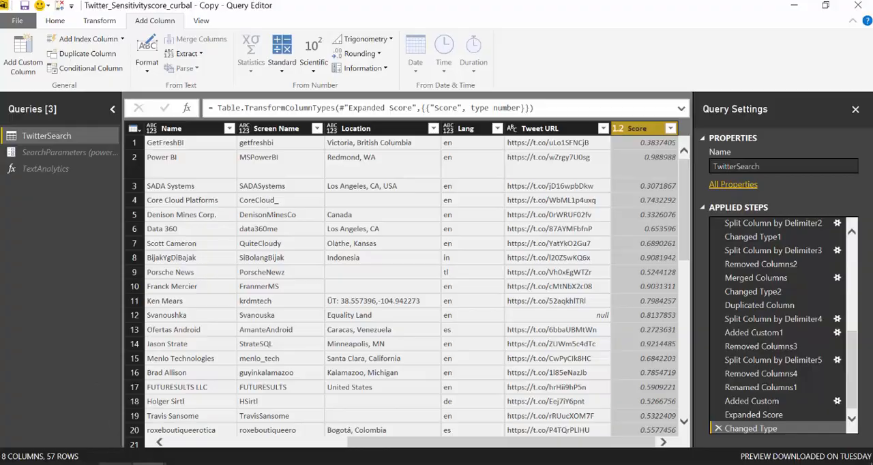
Switch to the Azure Text Analytics documentation in the browser, review the GetSentiment section, and return to the Query Editor
left_click(115, 464)
scroll(466, 244, "down", 5)
scroll(489, 253, "up", 3)
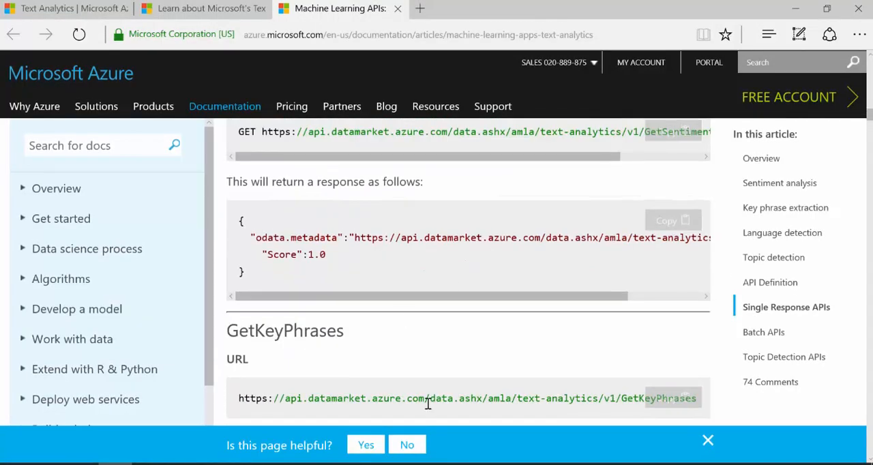
mouse_move(149, 462)
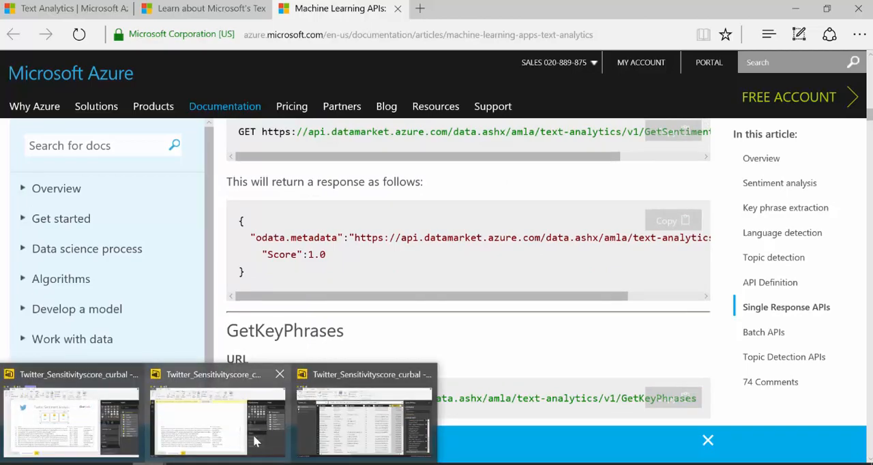
left_click(369, 426)
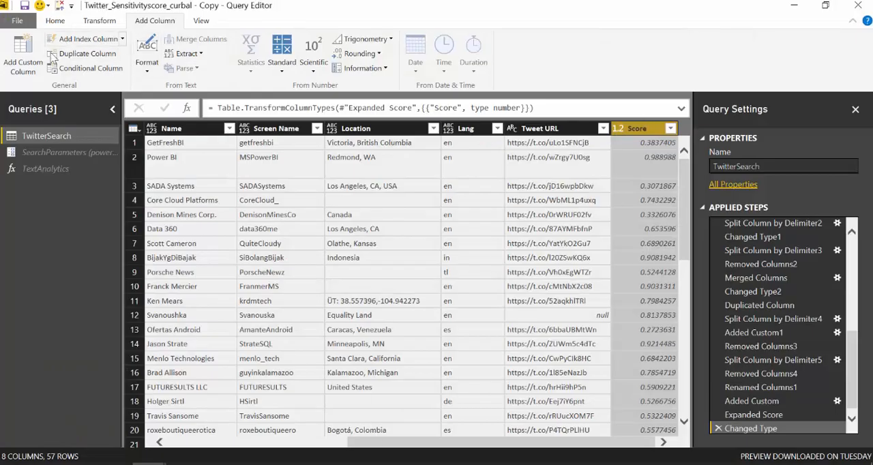
Start a conditional column whose first rule outputs Negative if Score is less than 0,4
left_click(91, 71)
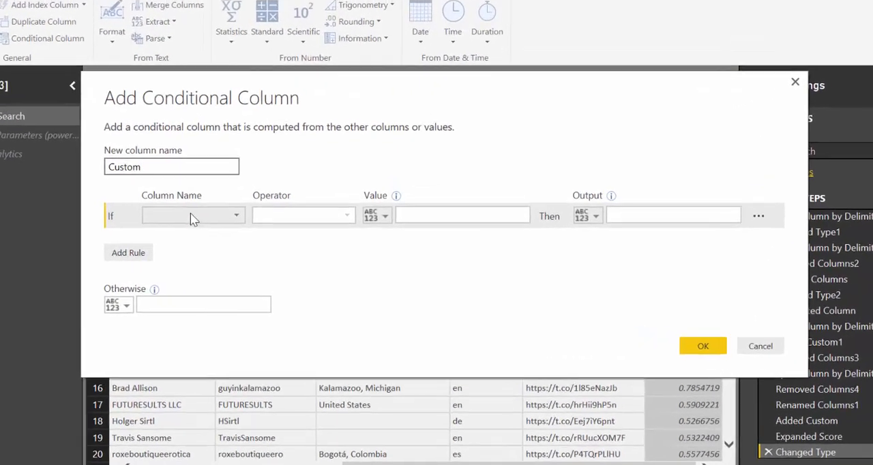
left_click(225, 223)
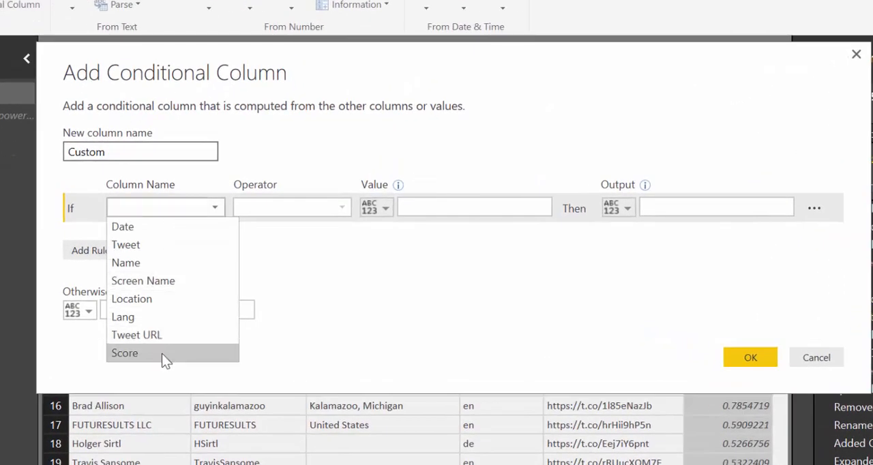
left_click(162, 353)
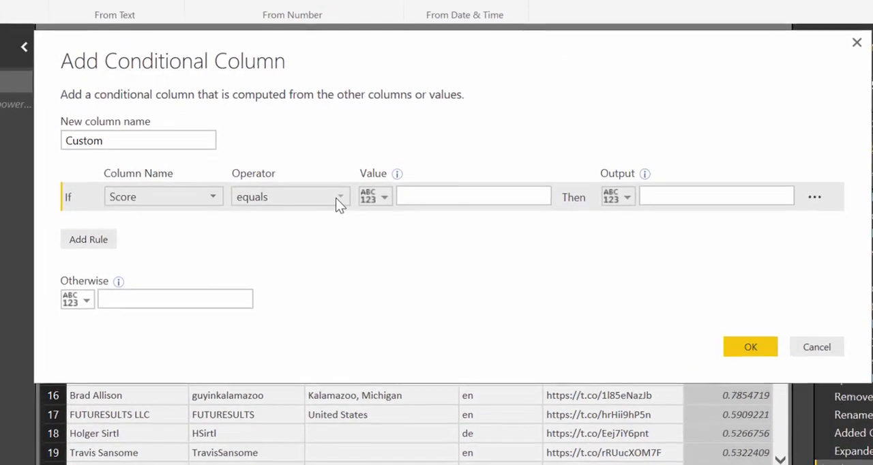
left_click(336, 198)
left_click(301, 290)
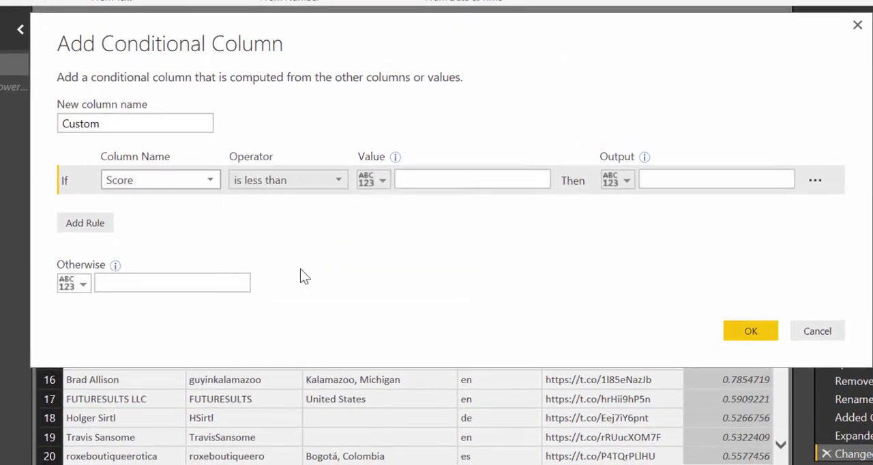
left_click(445, 176)
type("0,4")
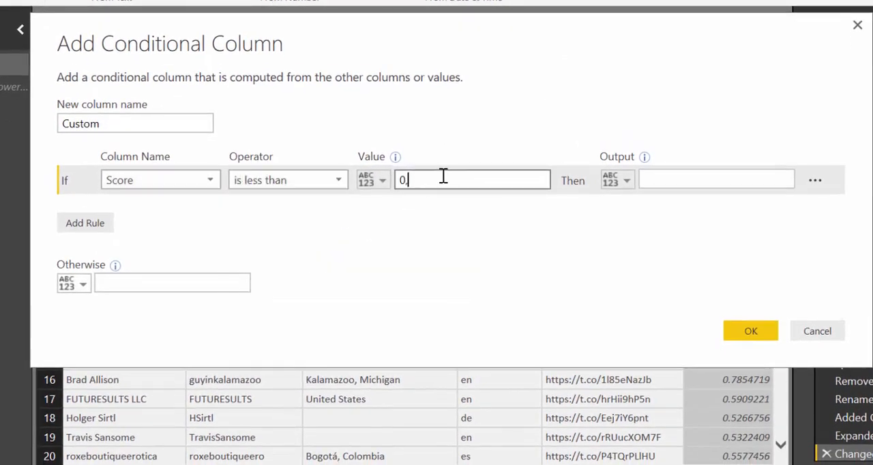
key("Tab")
key("Tab")
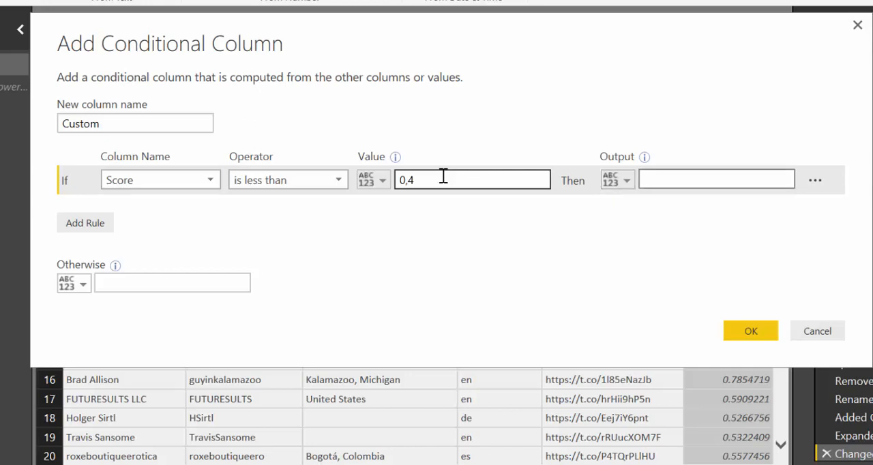
type("Negative")
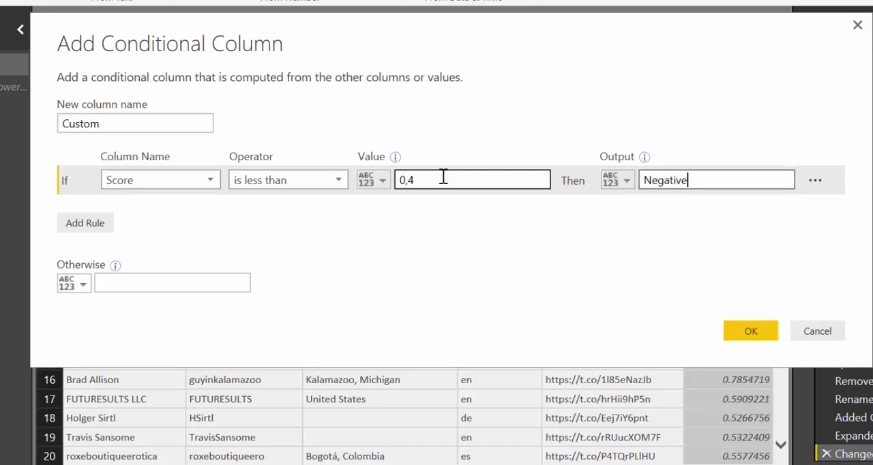
Add a second rule to the conditional column that outputs Neutral if Score is less than or equal to 0,7
left_click(80, 224)
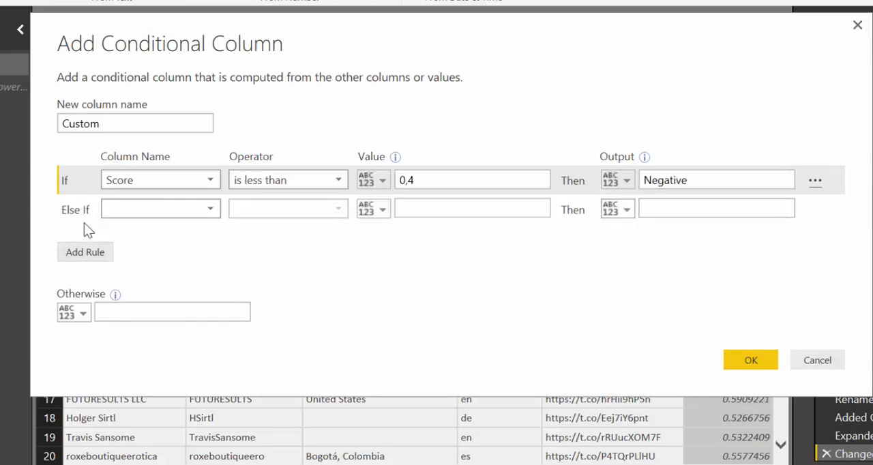
left_click(166, 213)
left_click(169, 362)
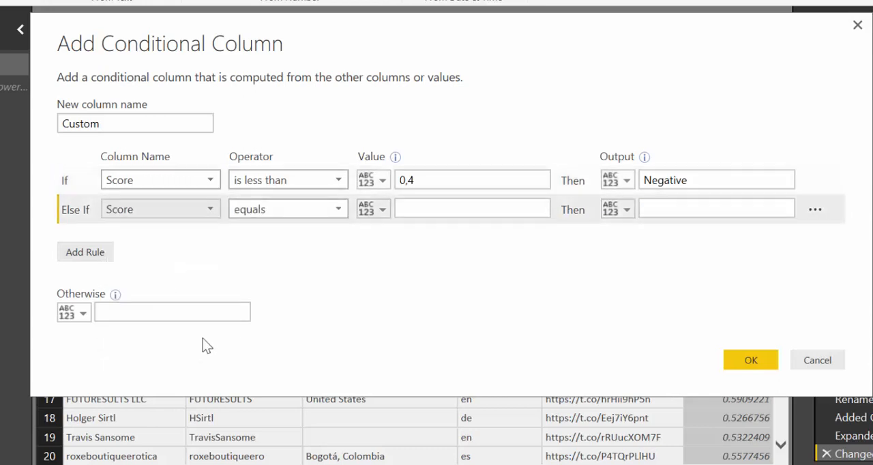
left_click(296, 210)
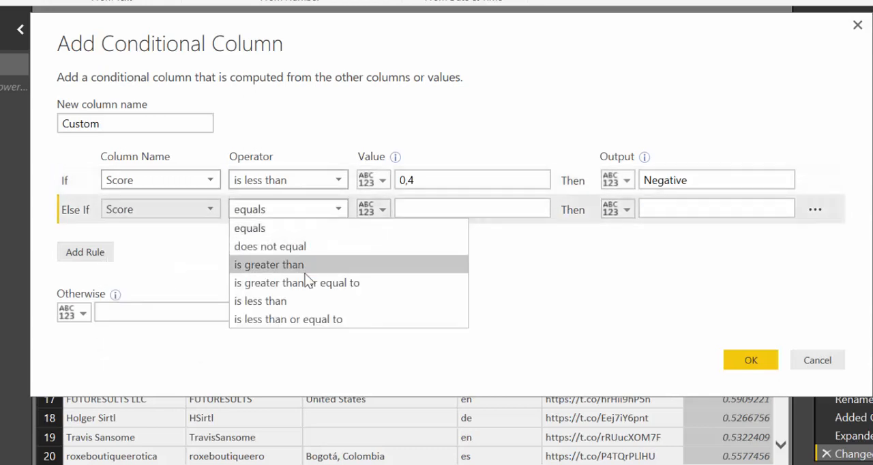
left_click(301, 320)
left_click(446, 209)
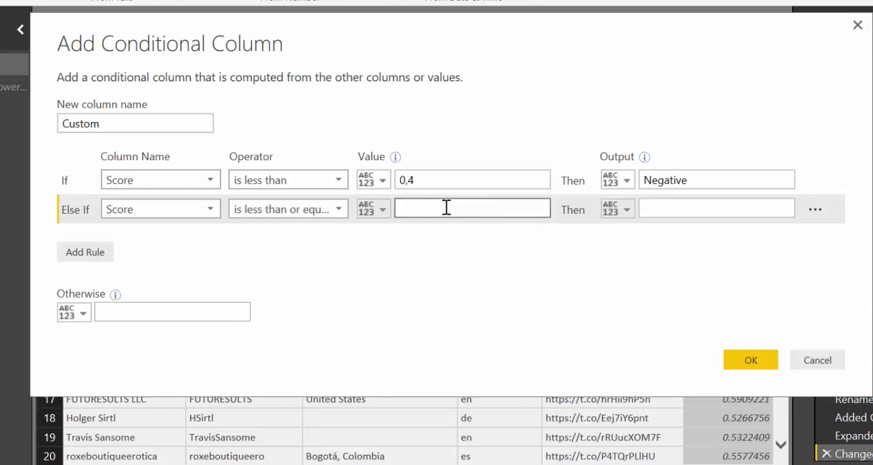
type("0,7")
key("Tab")
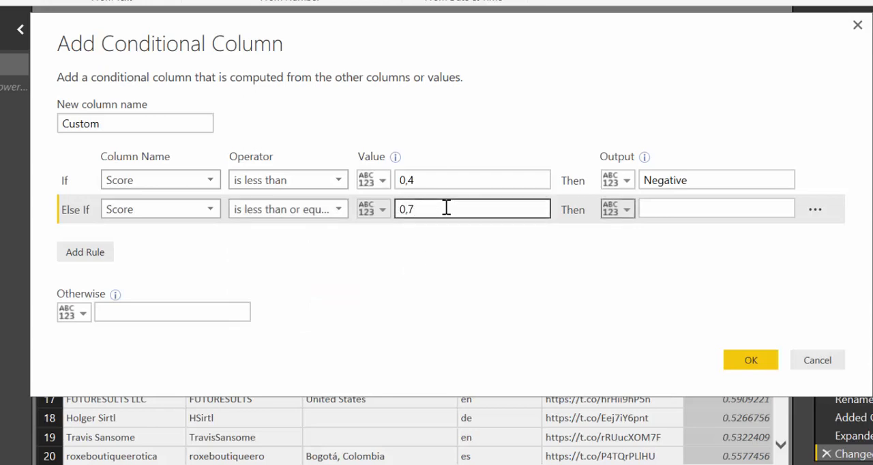
key("Tab")
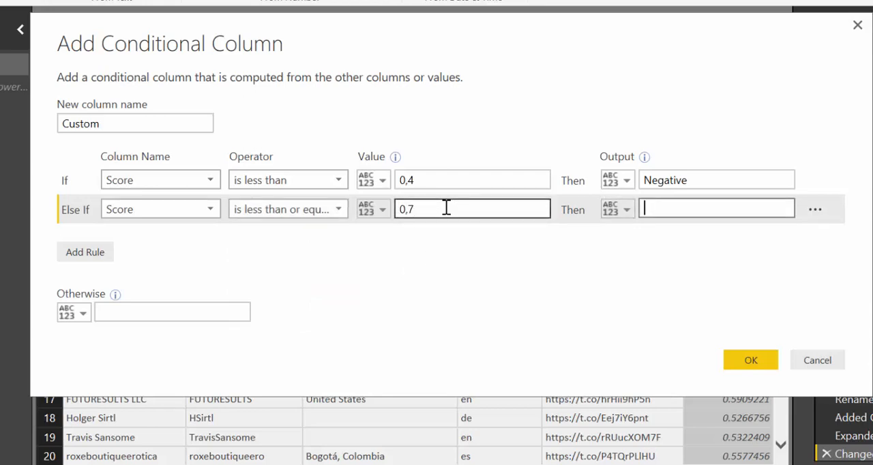
type("Neutr")
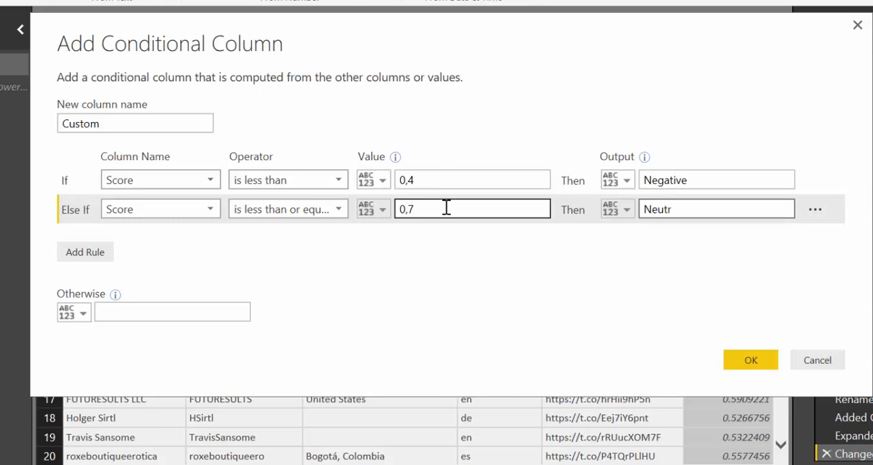
type("al")
Add a third rule to the conditional column that outputs Positive if Score is greater than 0,7
left_click(88, 250)
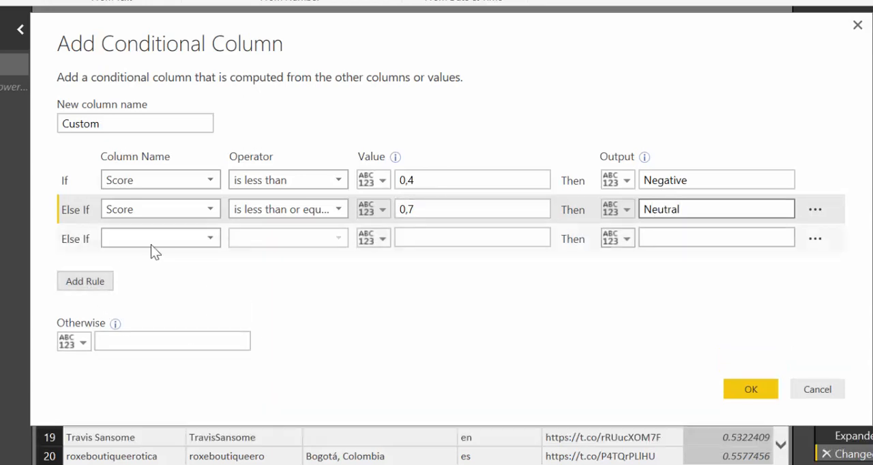
left_click(158, 242)
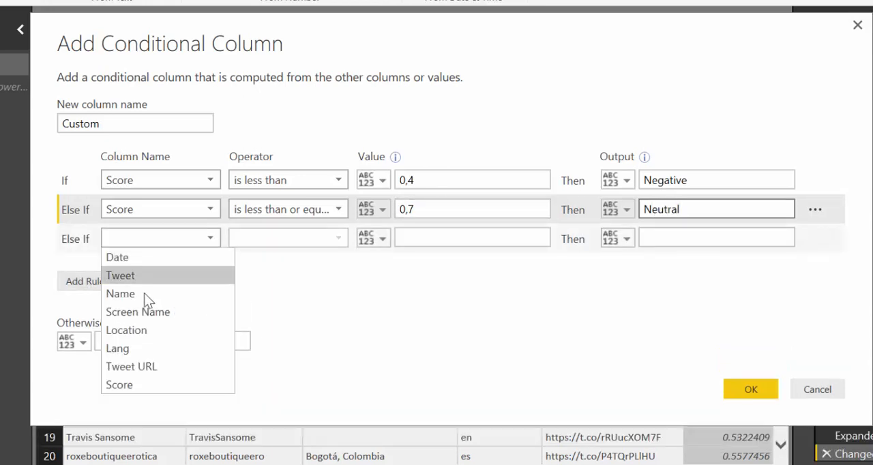
left_click(143, 386)
left_click(292, 241)
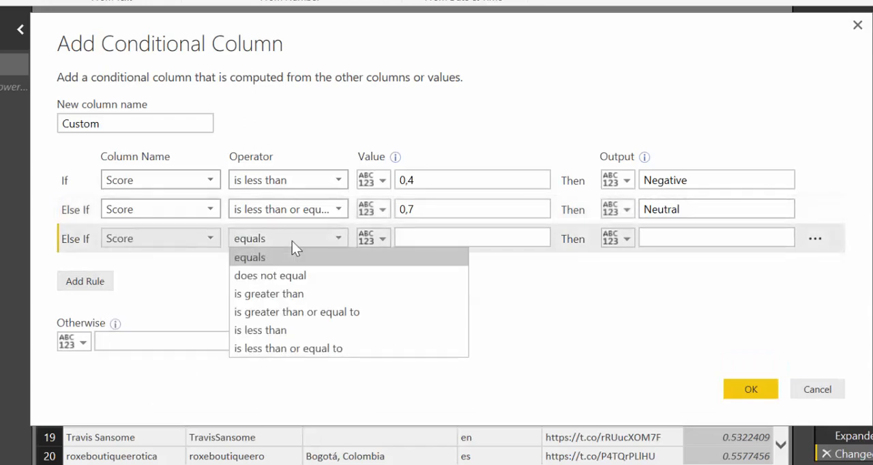
left_click(297, 295)
left_click(423, 237)
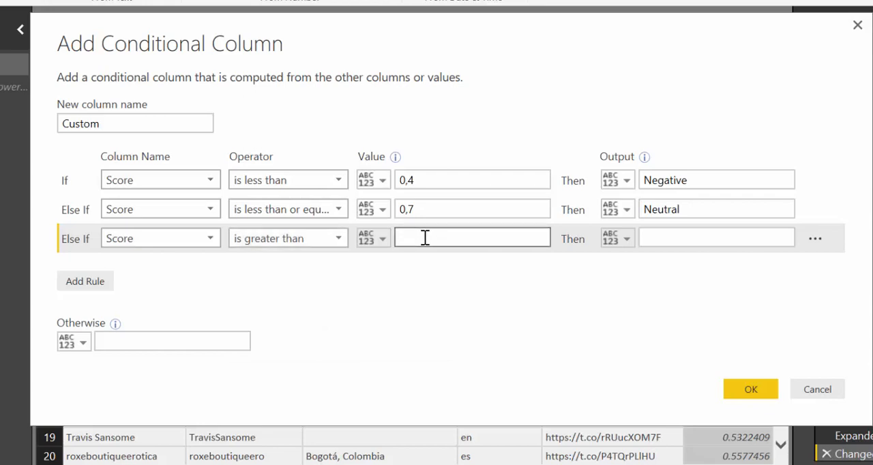
type("0,7")
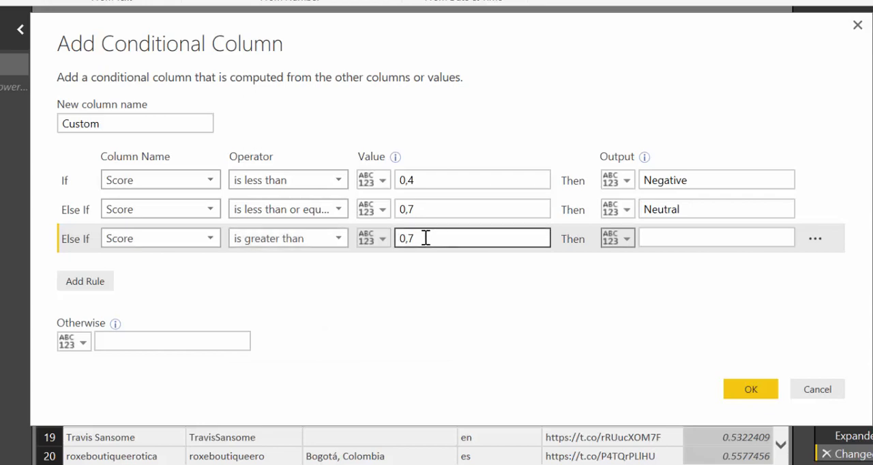
key("Tab")
type("P")
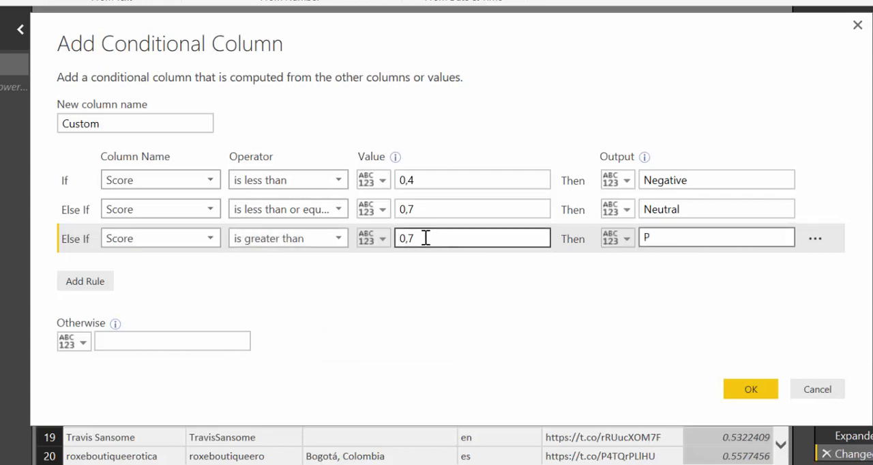
type("ositive")
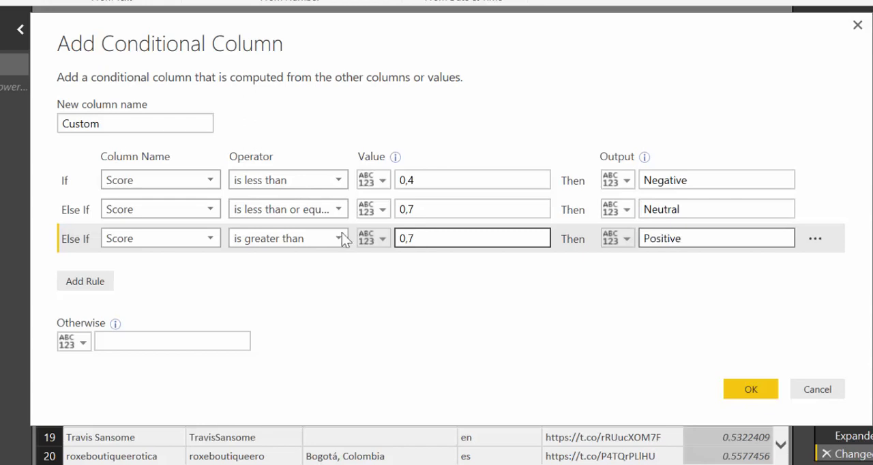
Set the otherwise output to missing, name the new column SentimentScore, and create the conditional column
left_click(179, 342)
type("missing")
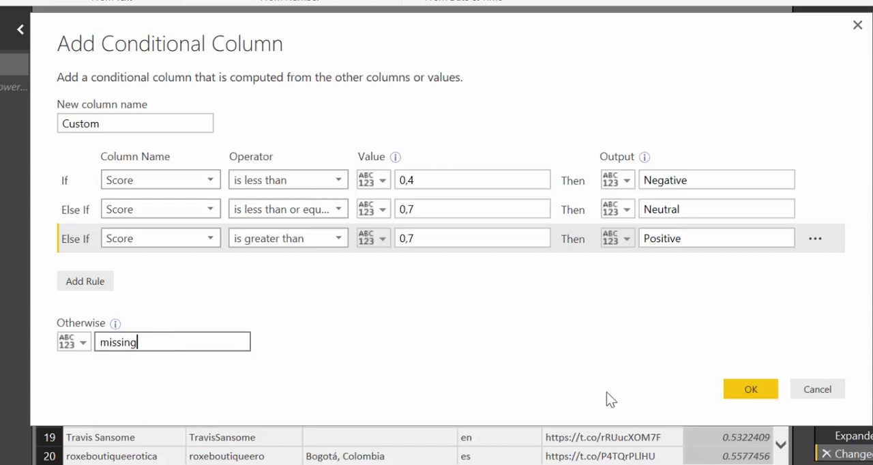
left_click_drag(127, 129, 39, 125)
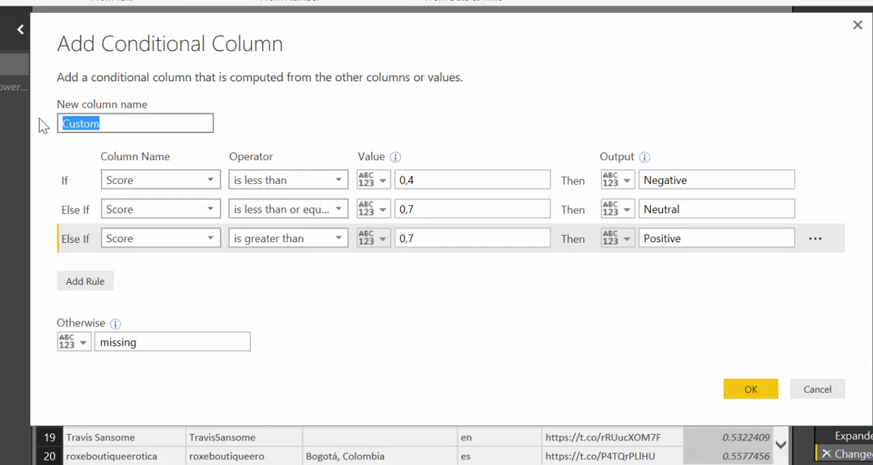
type("Semti")
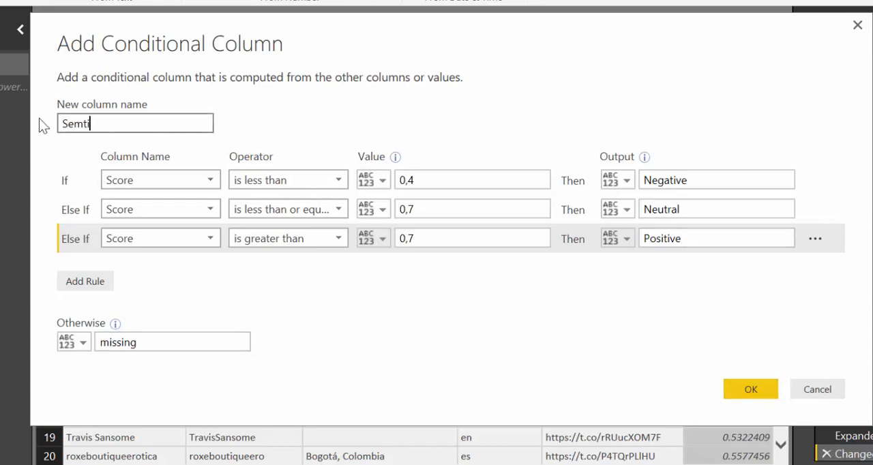
key("BackSpace")
key("BackSpace")
type("ntimentS")
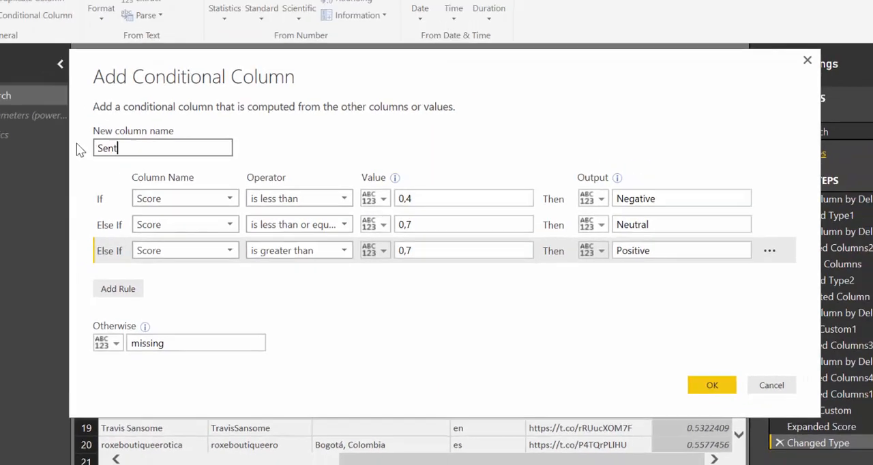
type("core")
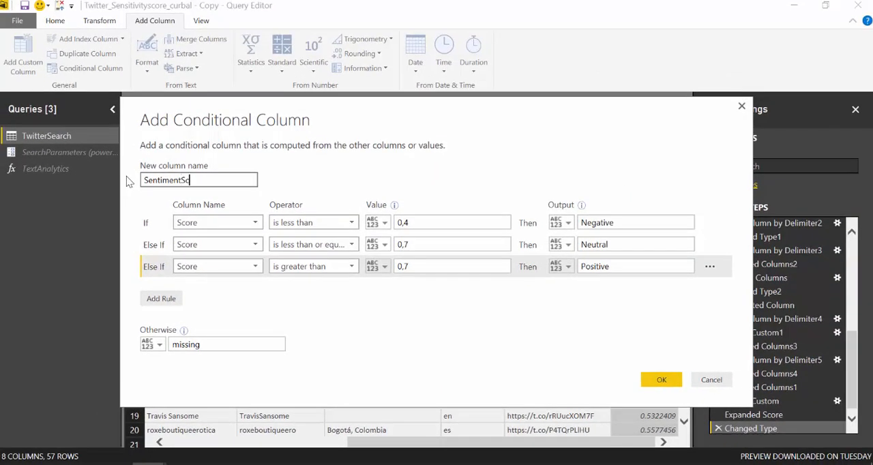
left_click(657, 379)
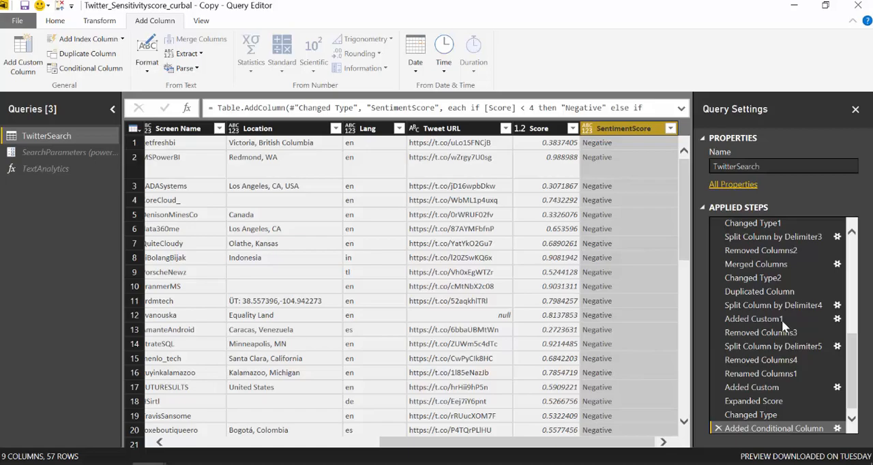
Edit the SentimentScore conditional column so its rule values are 0.4, 0.7 and 0.7 with decimal points, and apply the change
double_click(804, 429)
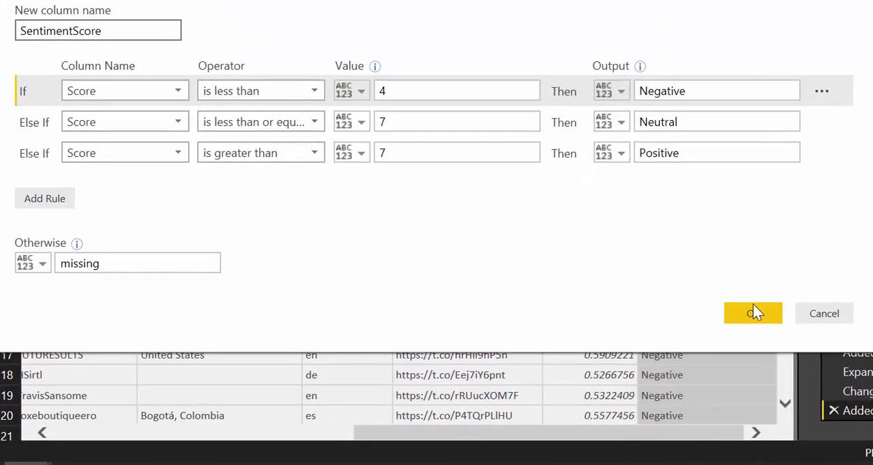
left_click(380, 91)
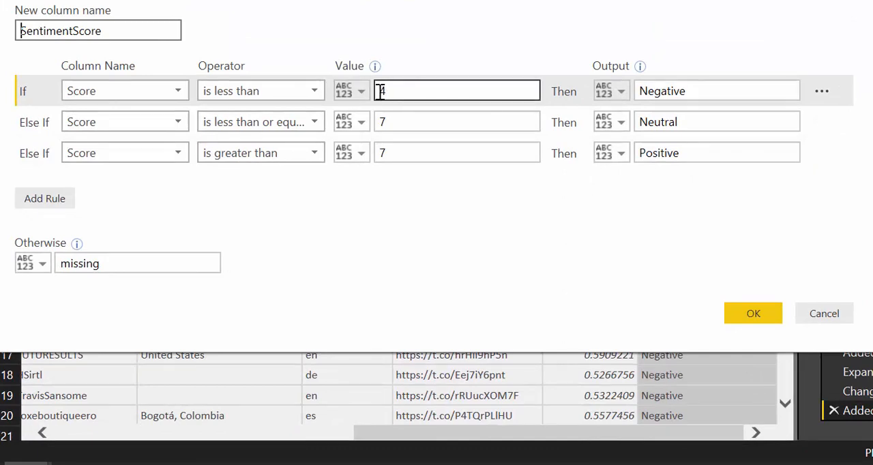
left_click(384, 120)
type("0.")
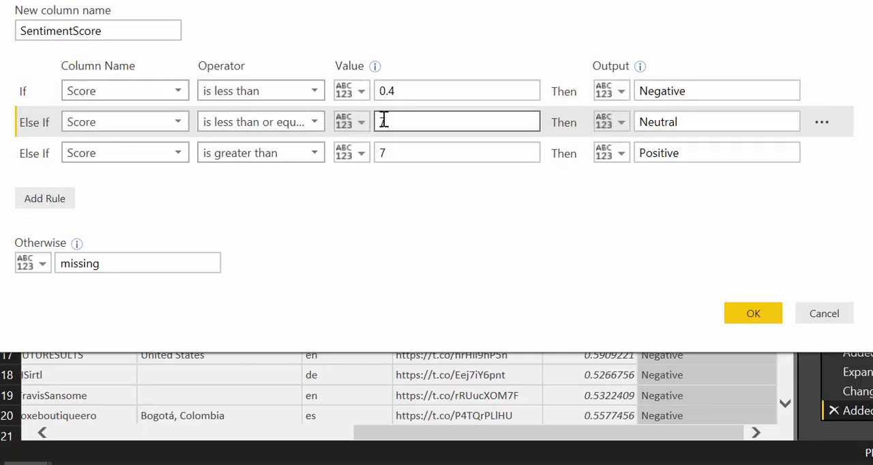
type("0.")
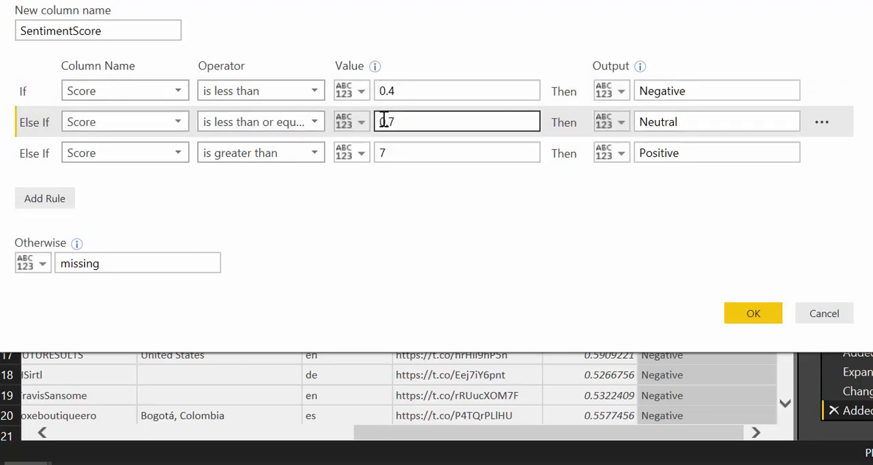
key("Tab")
key("Tab")
key("Tab")
key("Tab")
key("Tab")
key("Tab")
key("Tab")
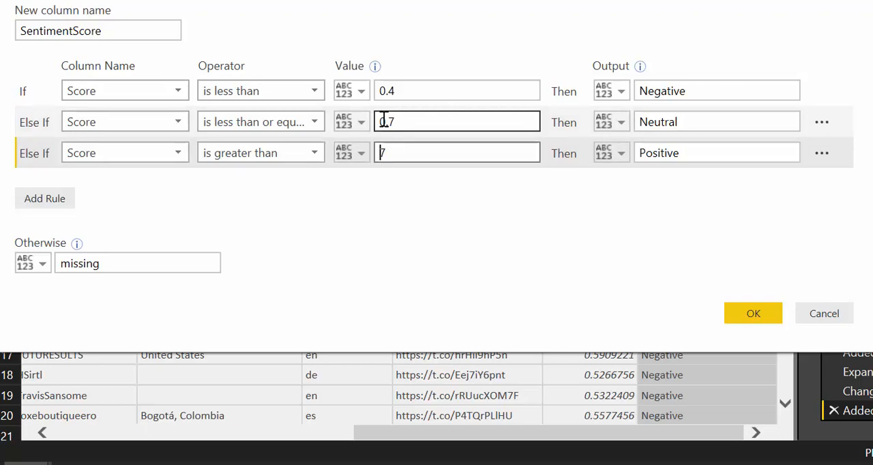
type("0.")
left_click(771, 318)
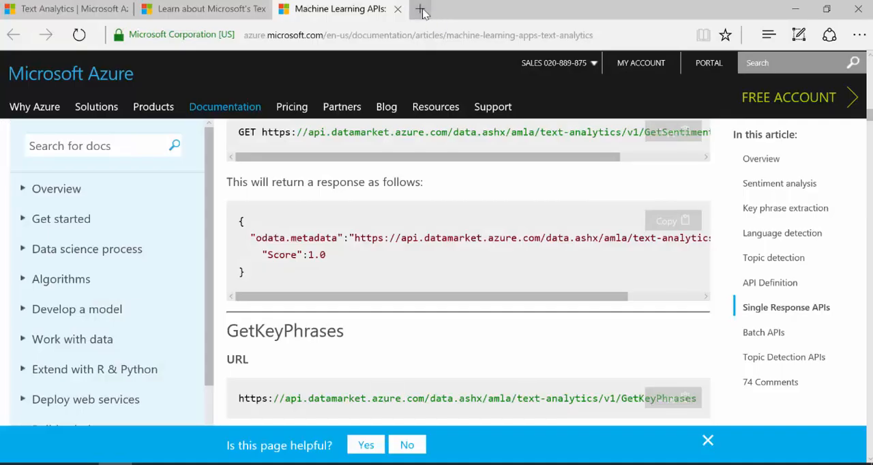
Switch to the browser, open the icons8 website in a new tab, and search its icons for sad
left_click(423, 8)
type("idon")
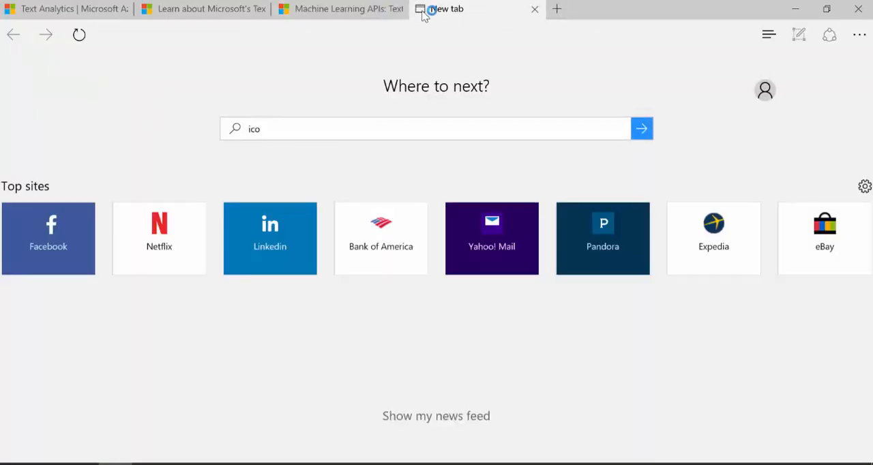
type("s")
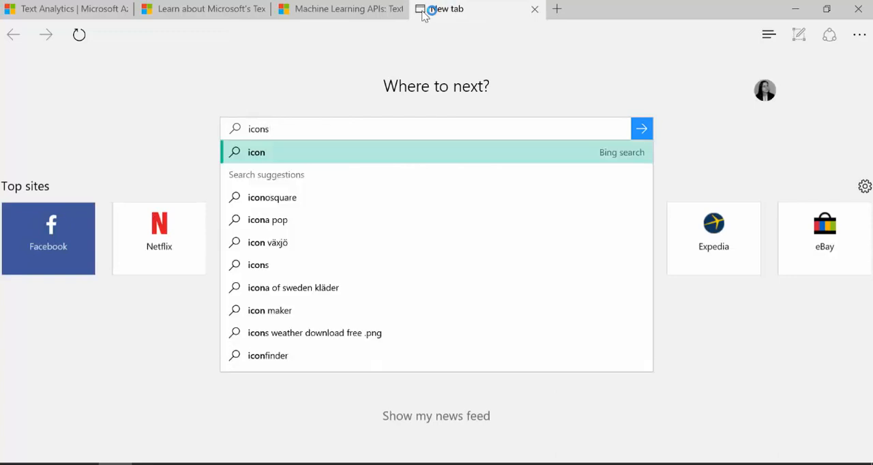
type("8")
key("Return")
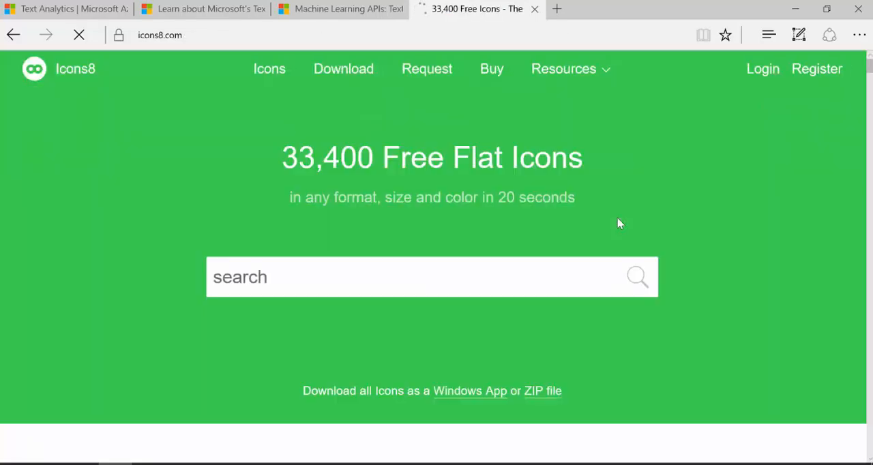
left_click(338, 279)
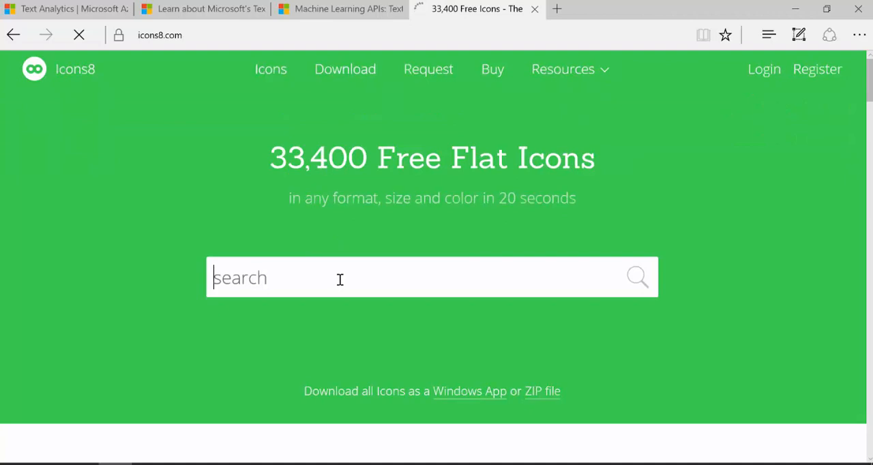
type("sad")
key("Return")
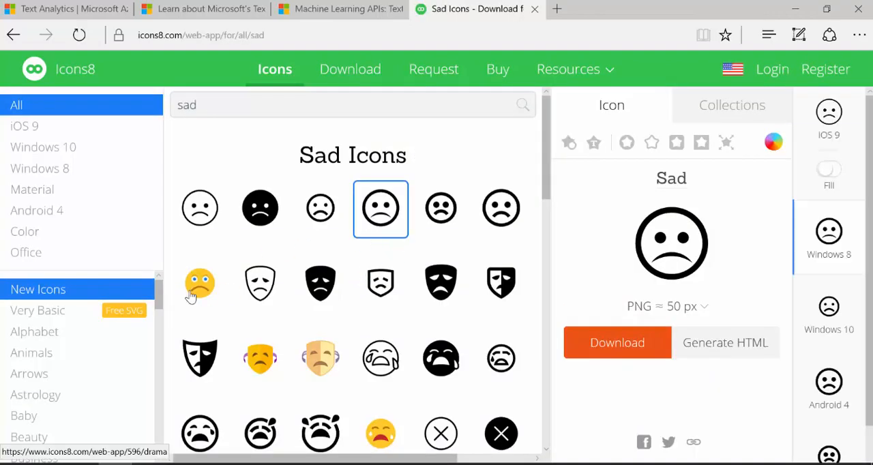
Select the yellow sad icon for Color, generate its CDN HTML, and copy the image URL from the code
left_click(200, 284)
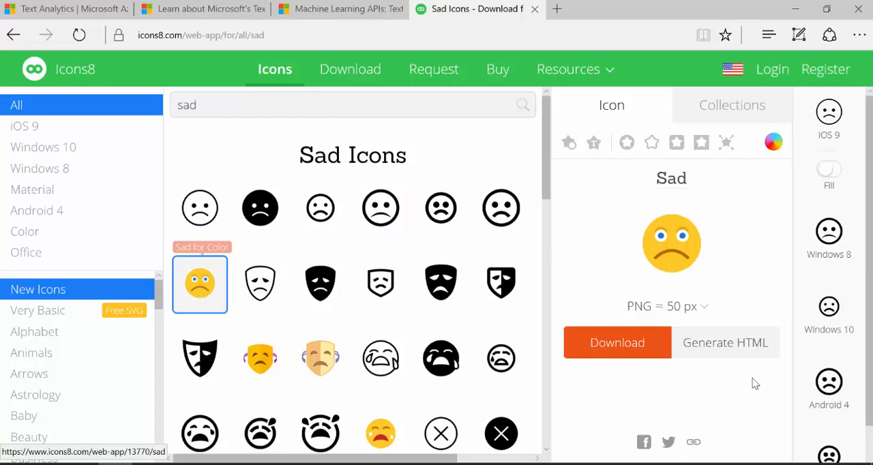
left_click(736, 353)
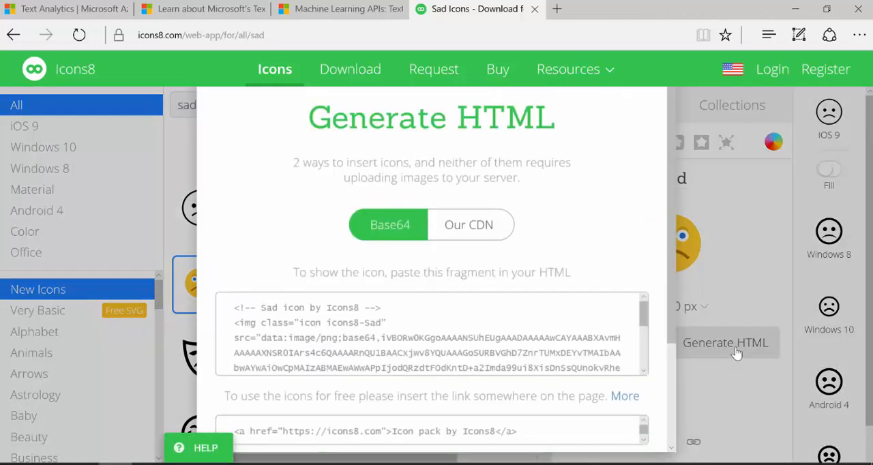
left_click(468, 235)
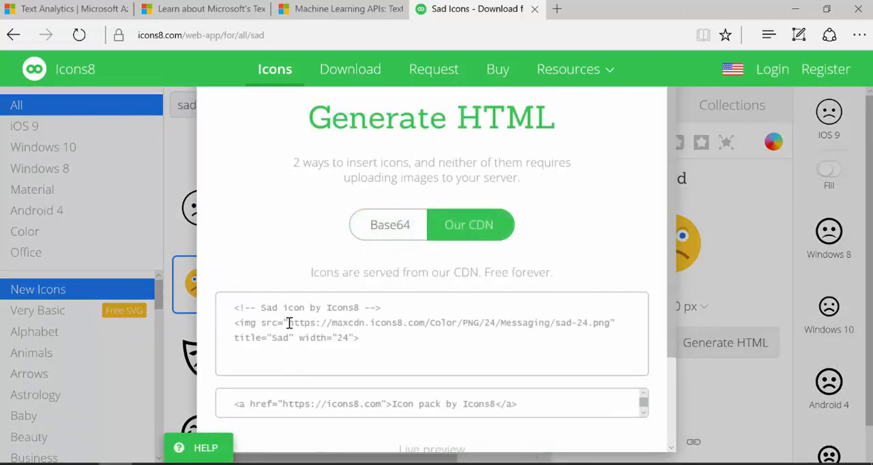
left_click_drag(289, 323, 612, 326)
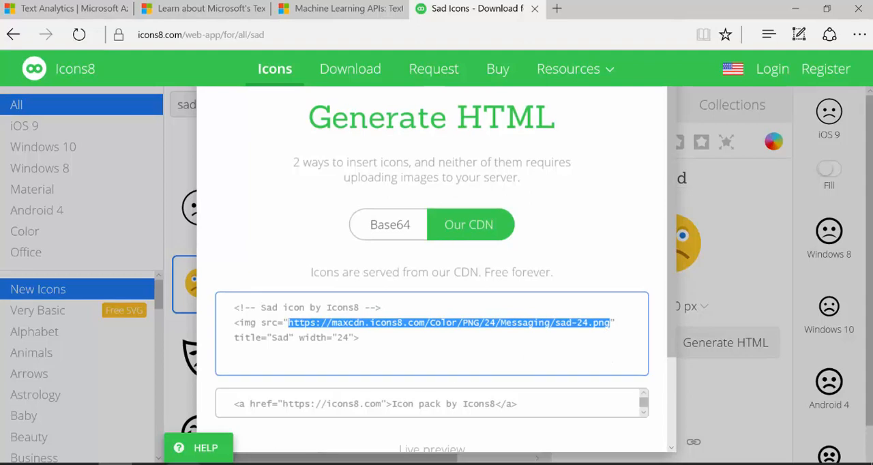
Switch to the Query Editor and start a conditional column outputting the copied sad icon URL if SentimentScore equals Negative
left_click(148, 464)
left_click(364, 426)
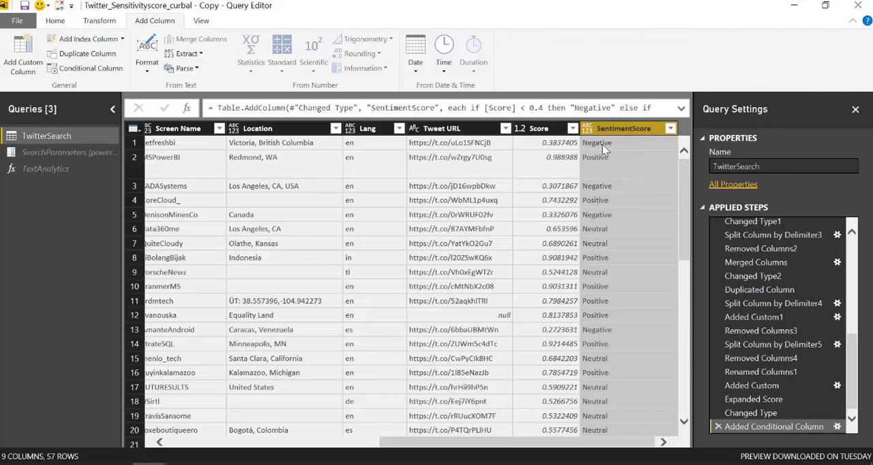
left_click(87, 71)
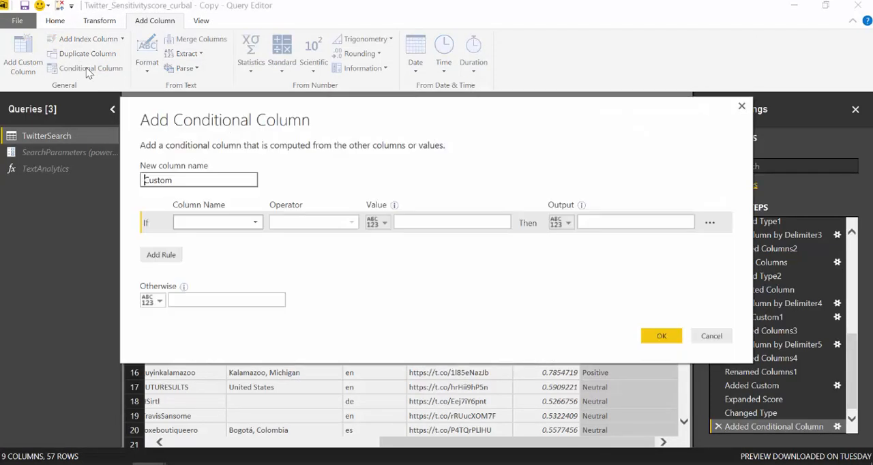
left_click(234, 228)
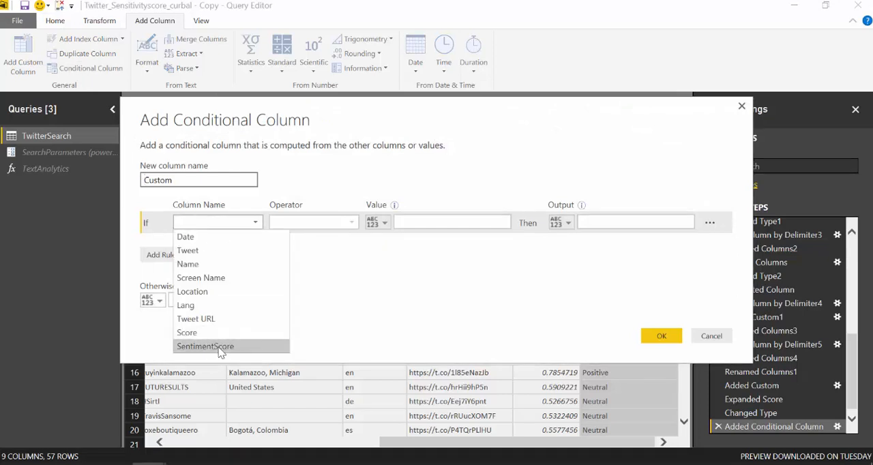
left_click(205, 346)
left_click(416, 222)
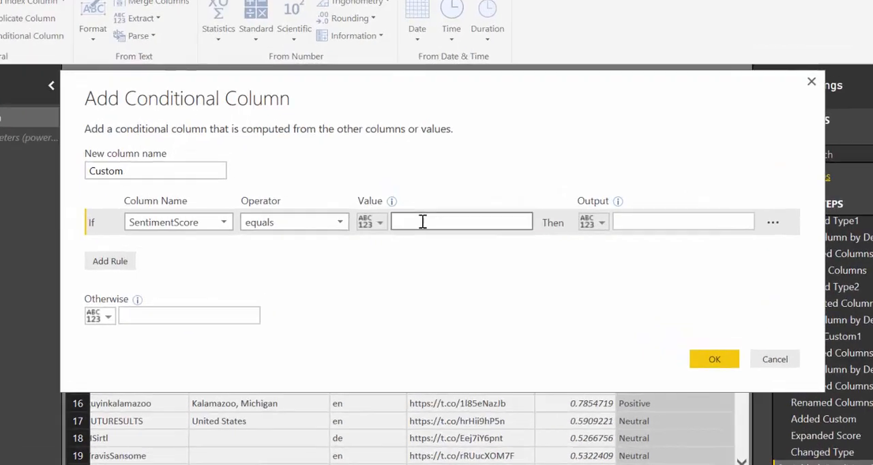
type("Negat")
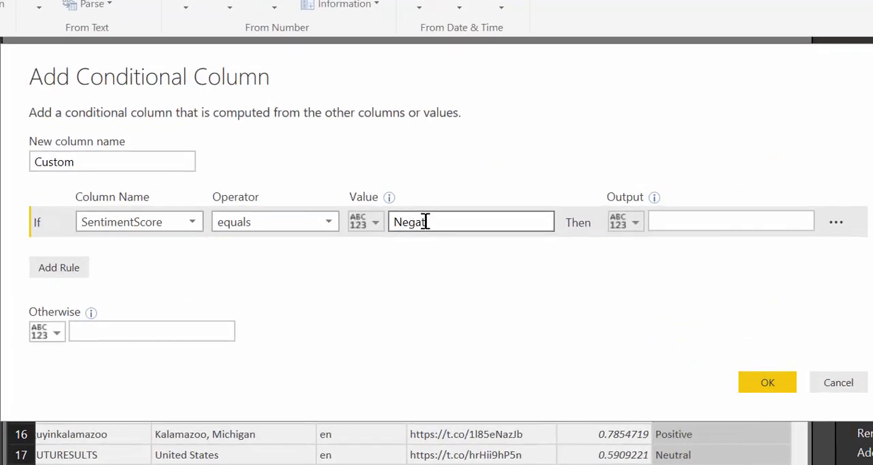
type("ive")
key("Tab")
key("Tab")
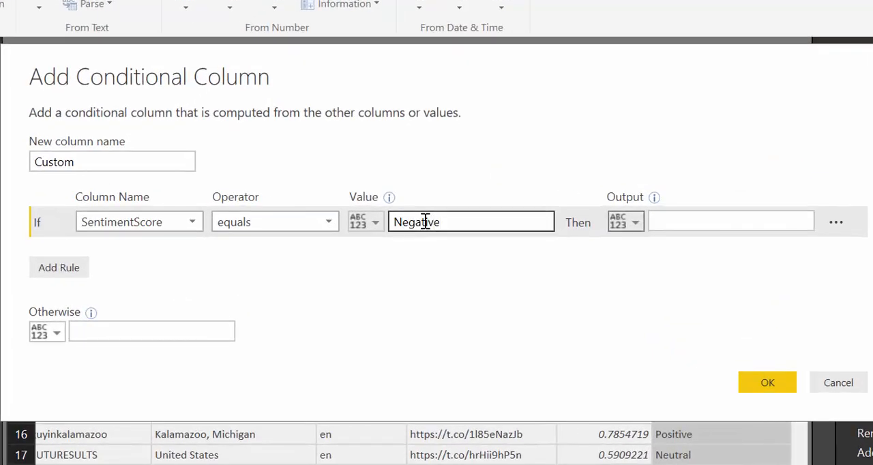
key("ctrl+v")
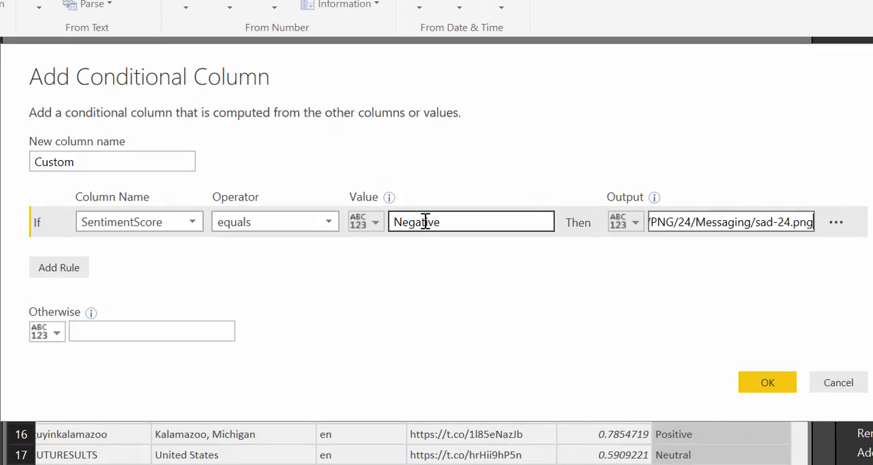
Change the icon size to 48 in both the folder and file name of the Negative rule's sad icon URL
left_click(792, 224)
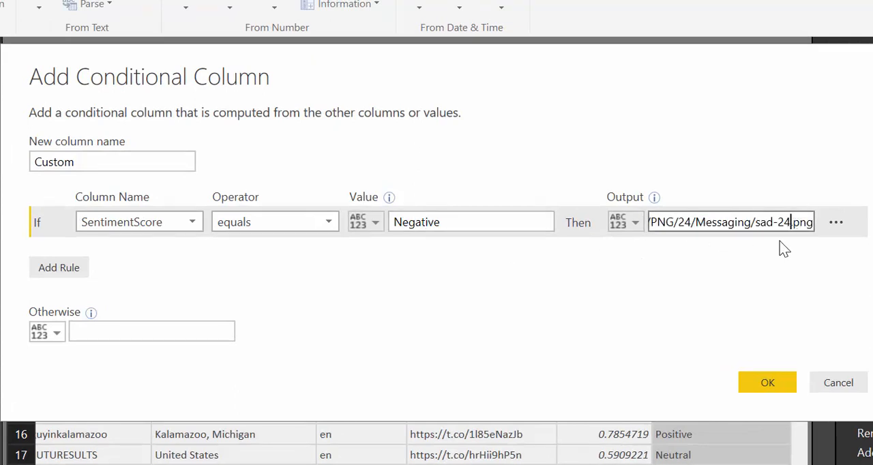
key("Left")
key("BackSpace")
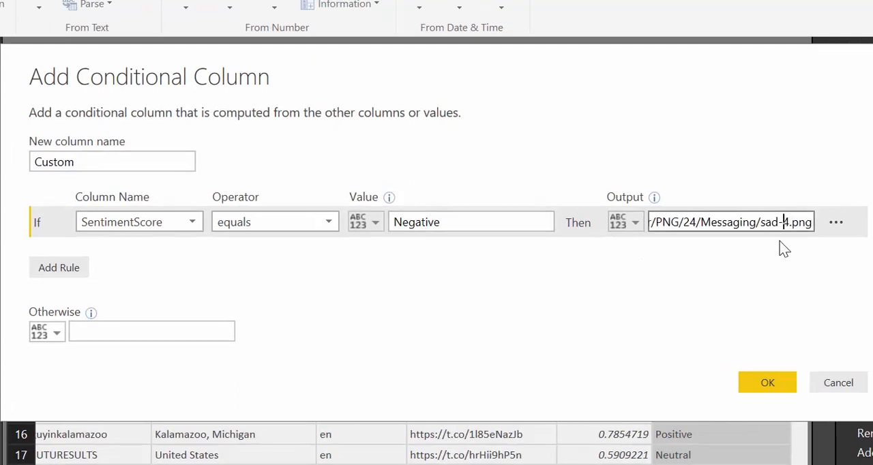
key("Right")
type("8")
left_click(688, 224)
key("BackSpace")
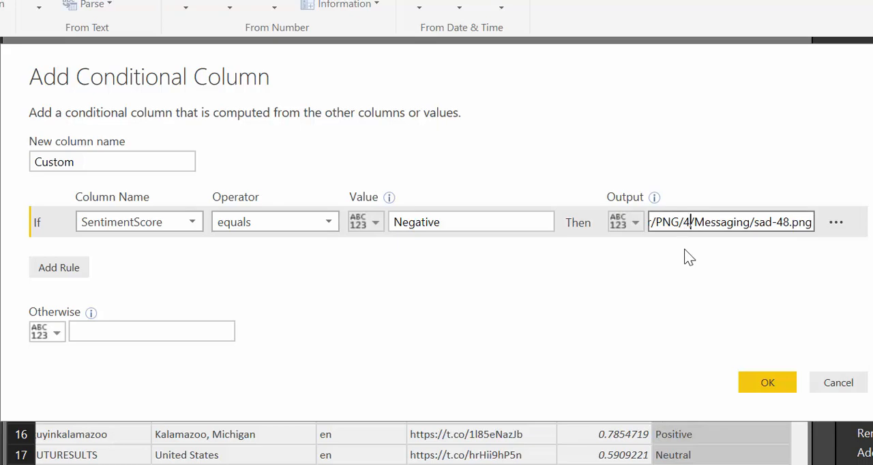
type("8")
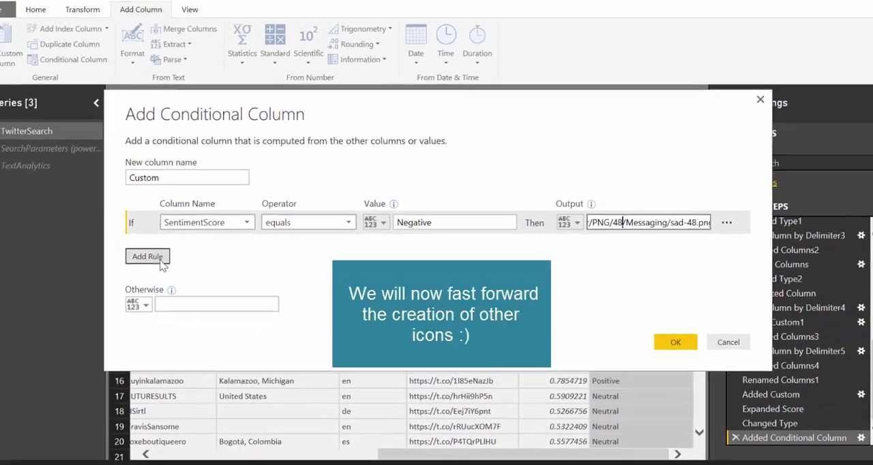
Add a second rule to the conditional column, and search icons8 for happy in the browser
left_click(58, 267)
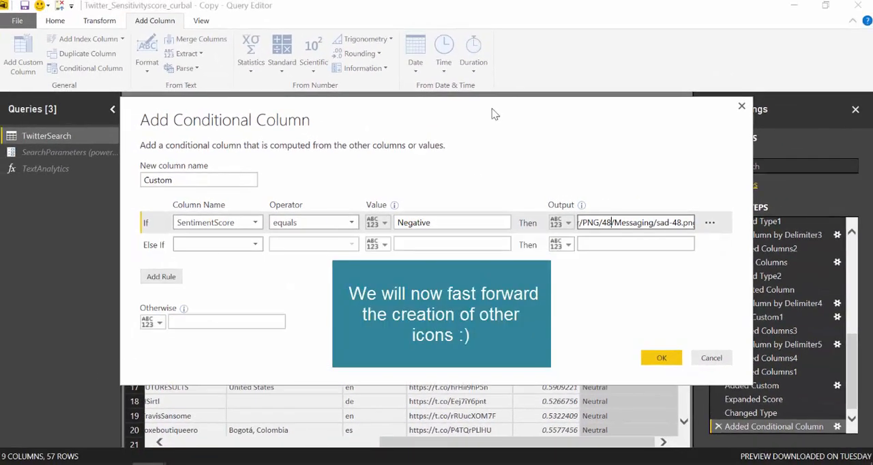
left_click_drag(492, 113, 444, 69)
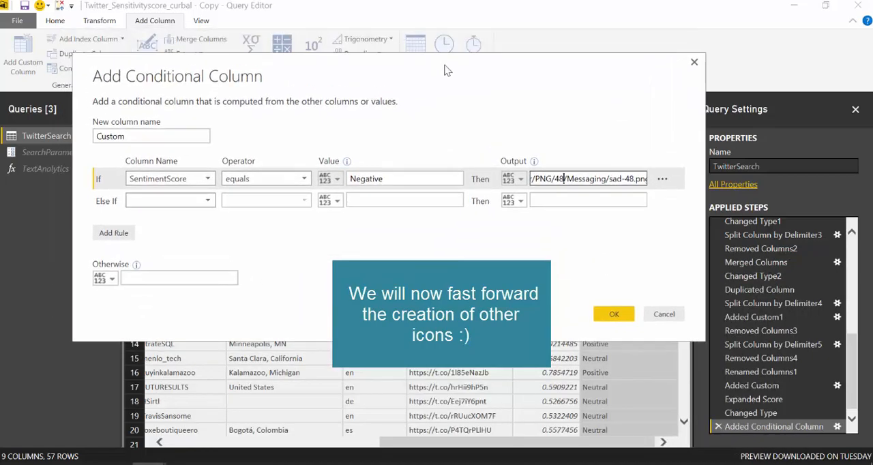
left_click(116, 464)
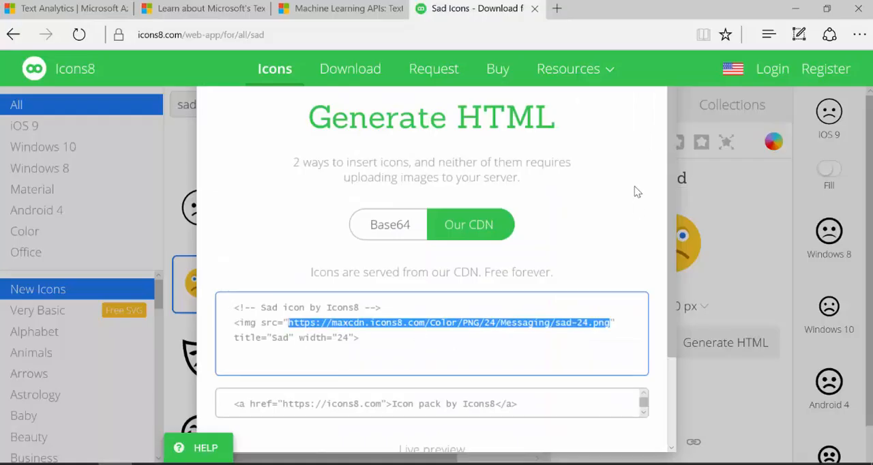
key("alt+Left")
type("happ")
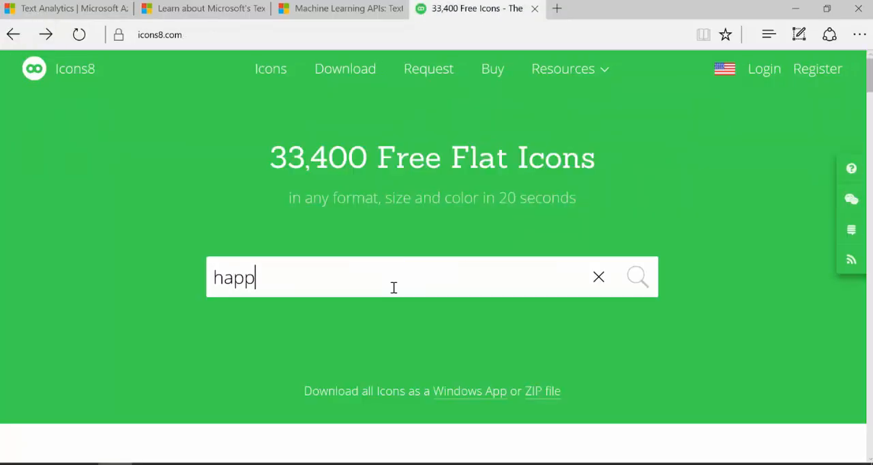
type("y")
key("Return")
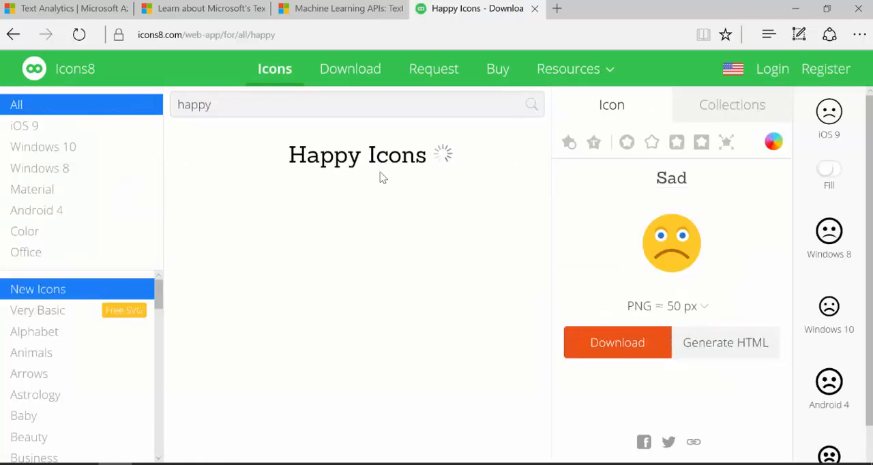
Select the yellow happy icon, generate its CDN HTML, and copy the image URL
left_click(198, 282)
left_click(724, 342)
left_click(469, 225)
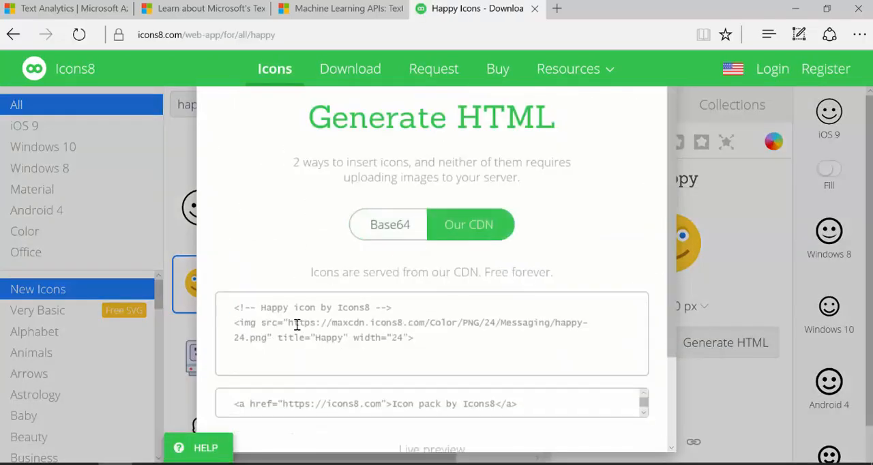
left_click_drag(289, 325, 271, 355)
Return to the Query Editor and set the second rule to output the happy icon URL if SentimentScore equals Positive
left_click(148, 463)
left_click(341, 441)
left_click(208, 201)
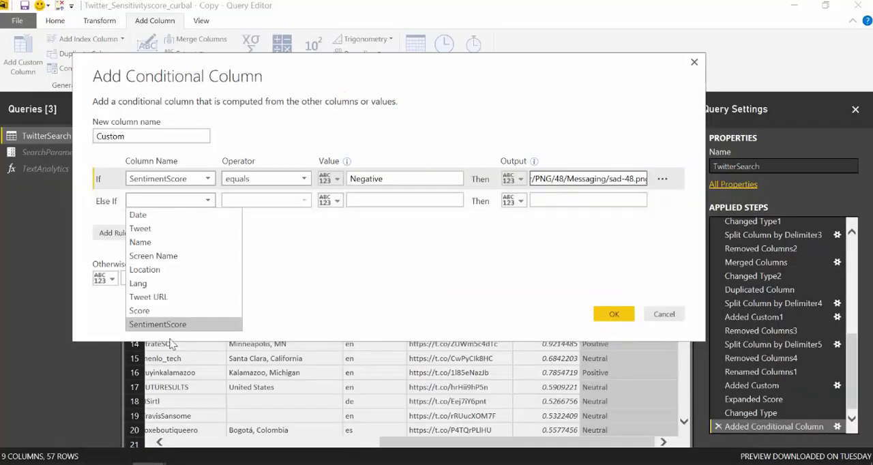
left_click(158, 324)
left_click(384, 201)
type("Positive")
key("Tab")
key("Tab")
key("ctrl+v")
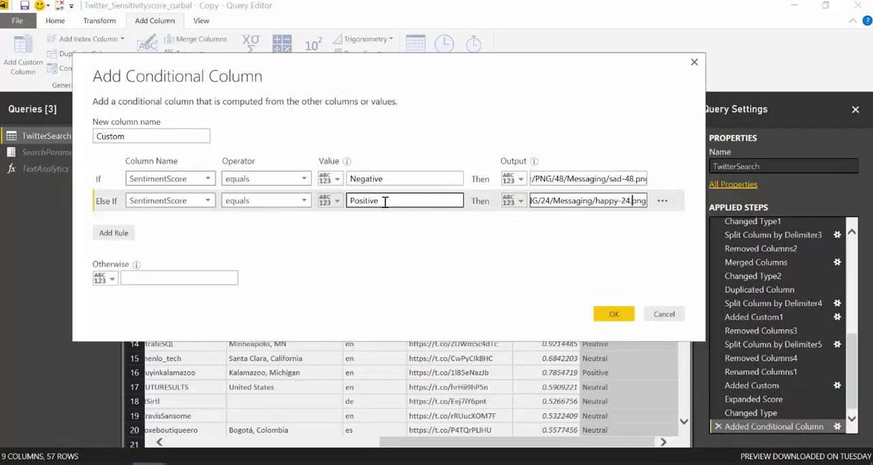
Set both size values in the Positive rule's happy icon URL to 48
key("BackSpace")
key("BackSpace")
type("48")
key("ctrl+Left")
key("ctrl+Left")
key("ctrl+Left")
key("Left")
key("BackSpace")
key("BackSpace")
type("48")
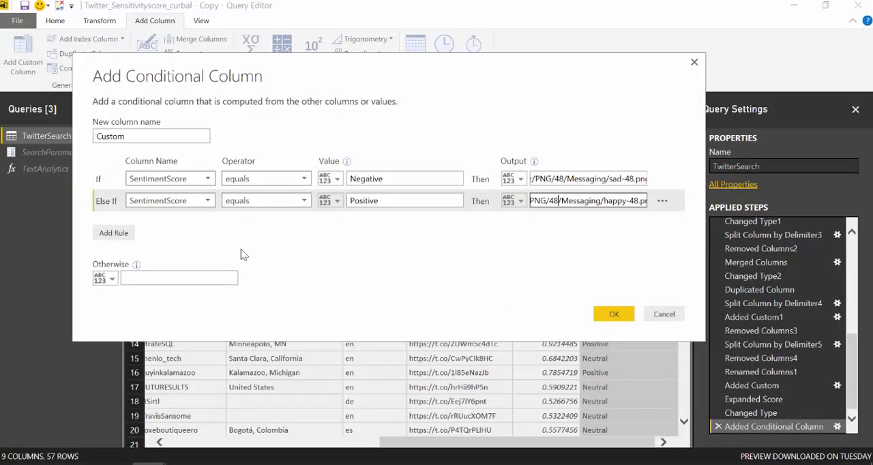
Add a third rule to the conditional column, and search icons8 for neutral in the browser
left_click(113, 233)
left_click(116, 463)
scroll(432, 307, "down", 3)
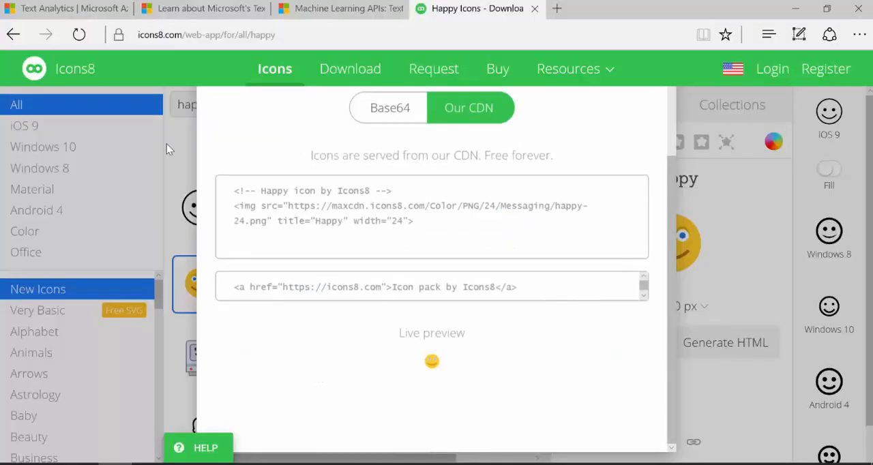
left_click(166, 144)
type("neutral")
key("Return")
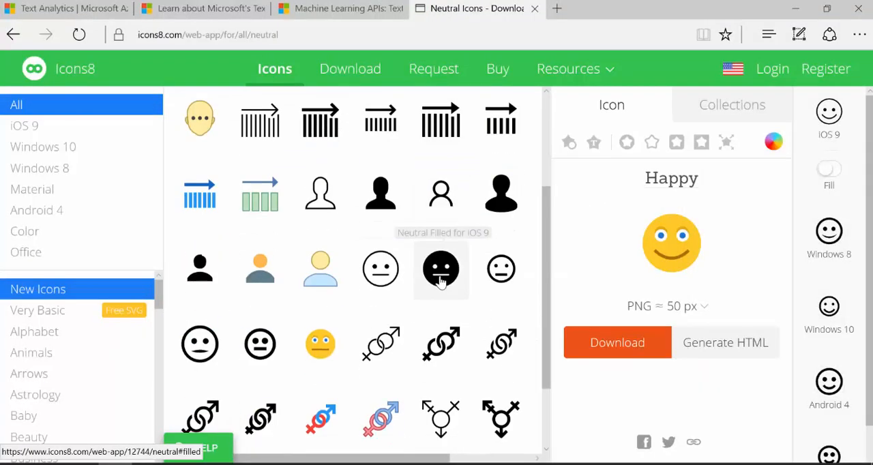
Select the yellow neutral face icon, generate its CDN HTML, and copy the image URL
left_click(320, 345)
left_click(726, 343)
left_click_drag(263, 222, 267, 236)
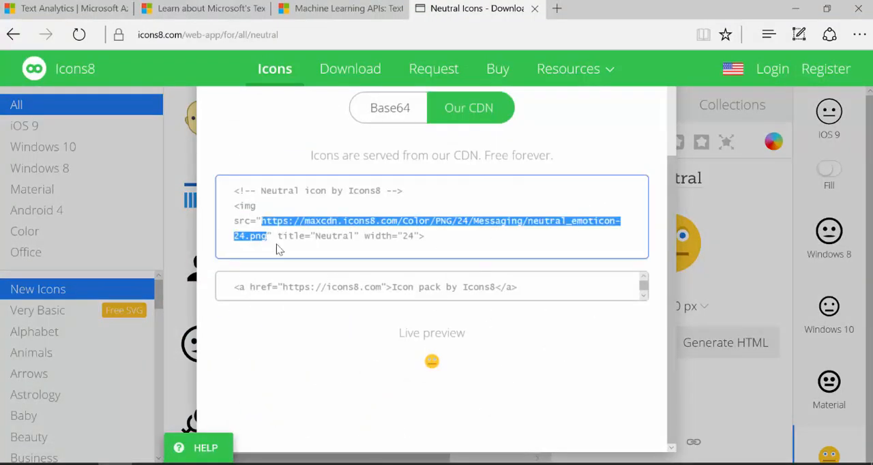
Return to the Query Editor and set the third rule to output the neutral icon URL if SentimentScore equals Neutral
left_click(105, 463)
left_click(368, 222)
type("Neutral")
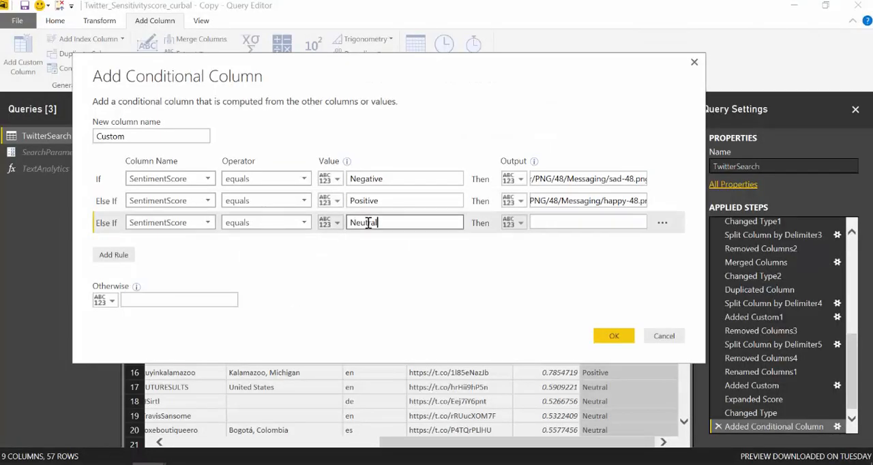
key("Tab")
key("Tab")
key("ctrl+v")
Replace the icon size with 48 in the folder and file name of the Neutral rule's output URL
left_click(626, 227)
key("BackSpace")
key("BackSpace")
type("48")
key("Left")
key("Left")
key("Left")
key("Left")
key("Left")
key("Left")
key("Left")
key("Left")
key("Left")
key("Left")
key("Left")
key("Left")
key("Left")
key("Left")
key("Left")
key("Left")
key("Left")
key("Left")
key("Left")
key("Left")
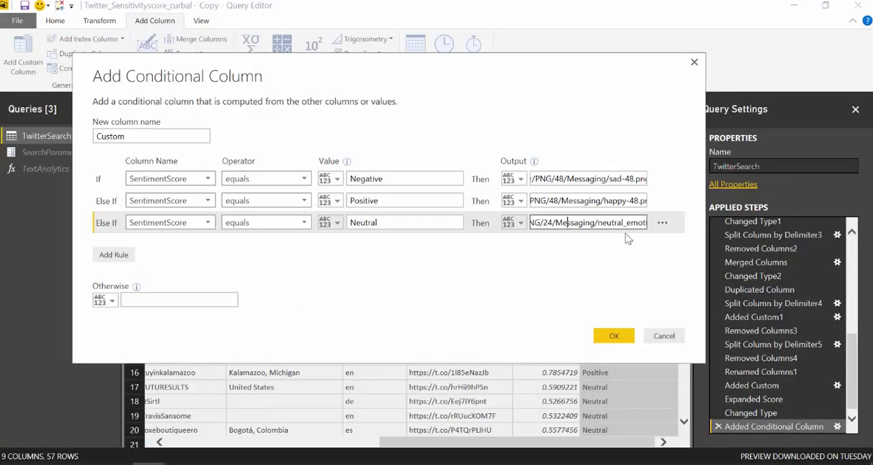
key("Left")
key("Left")
key("Left")
key("BackSpace")
key("BackSpace")
type("48")
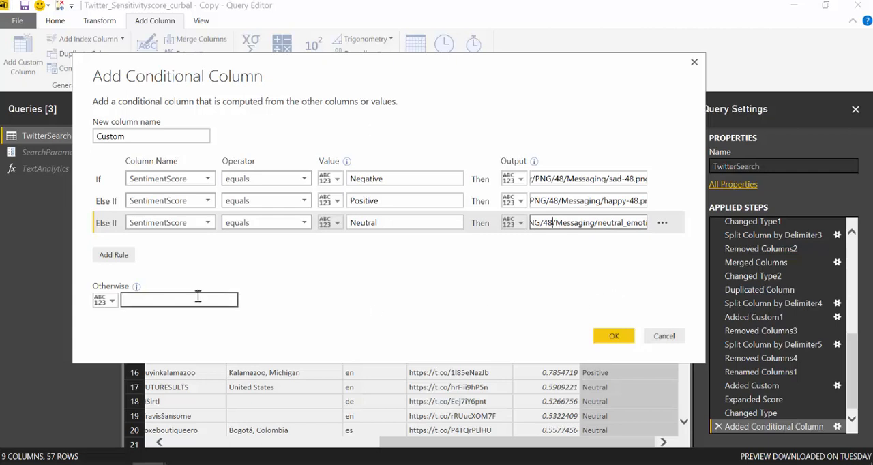
Set the otherwise output to missing and create the conditional column with the icon URLs
left_click(195, 299)
type("missing")
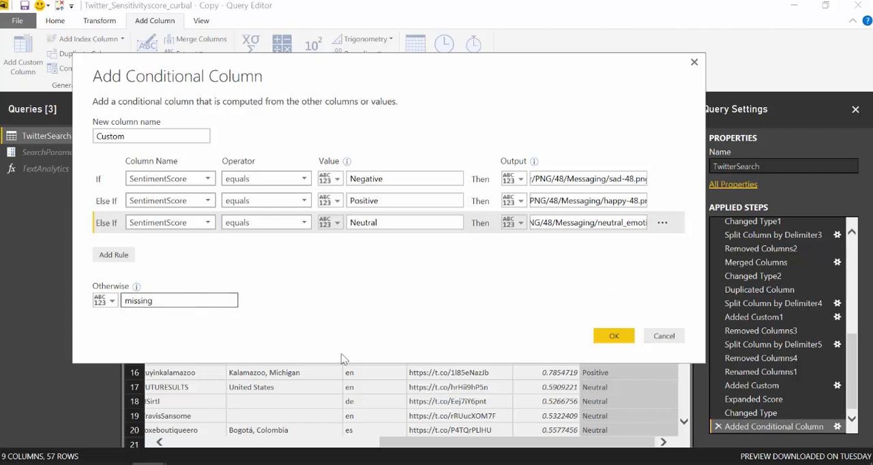
left_click(613, 336)
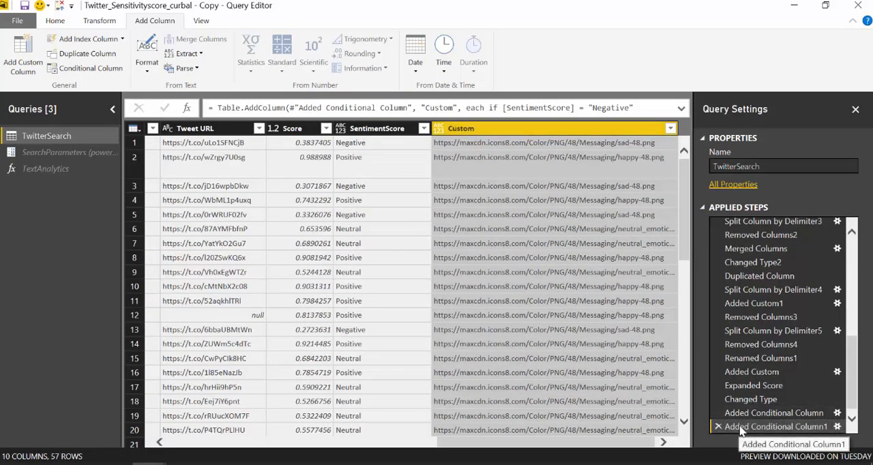
Edit the last conditional column step so the new column is named iconURL, and apply the change
double_click(769, 428)
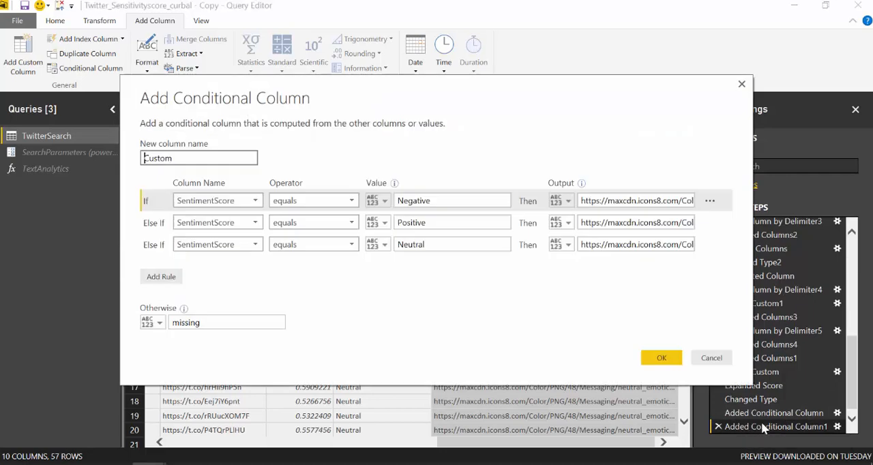
left_click_drag(205, 164, 121, 157)
type("iconURL")
left_click(663, 358)
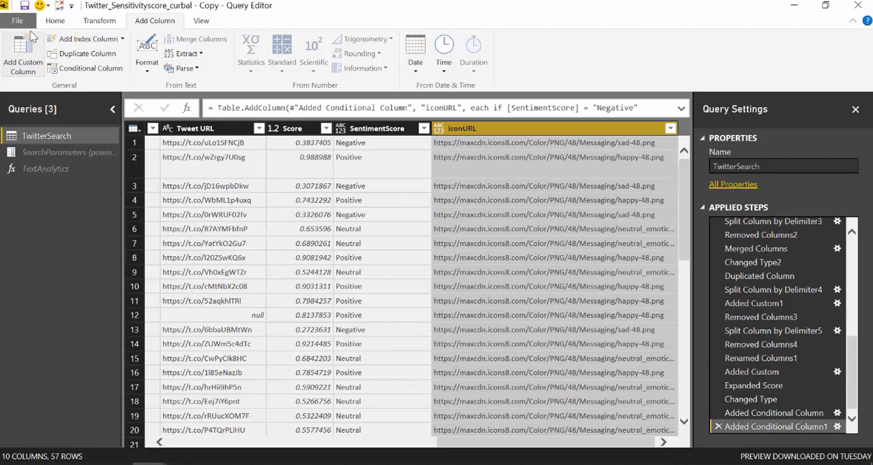
Close the Query Editor with the changes applied and open the data view of the TwitterSearch table
left_click(55, 21)
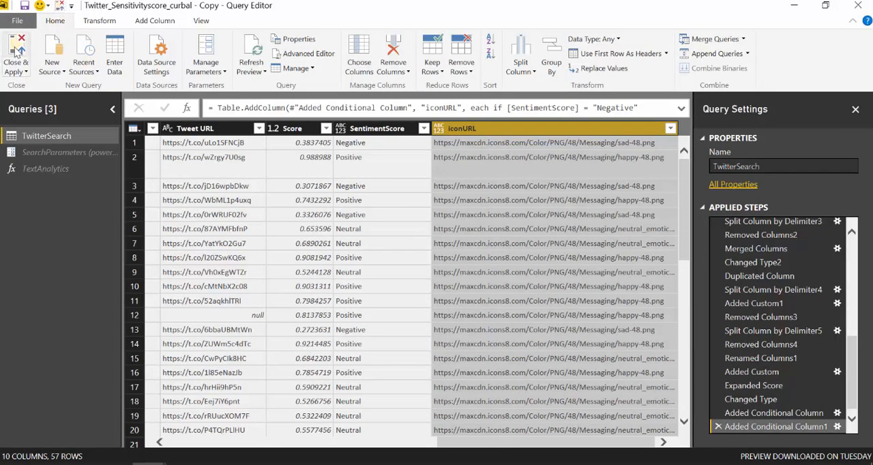
left_click(16, 53)
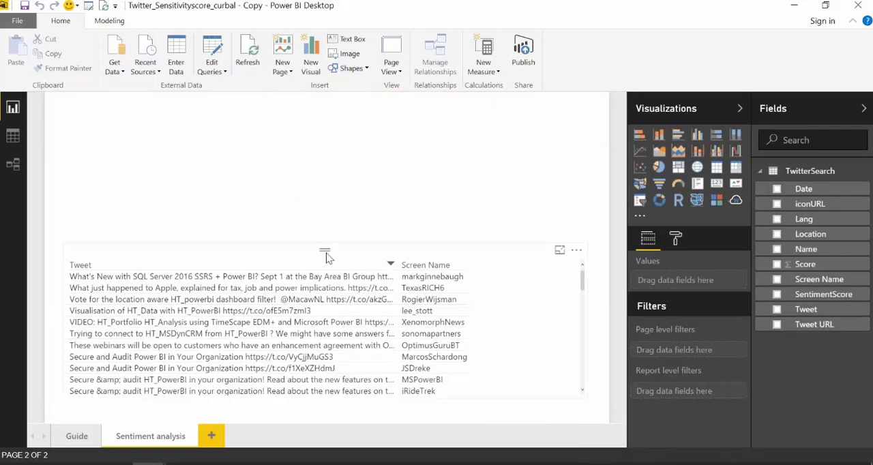
left_click(13, 137)
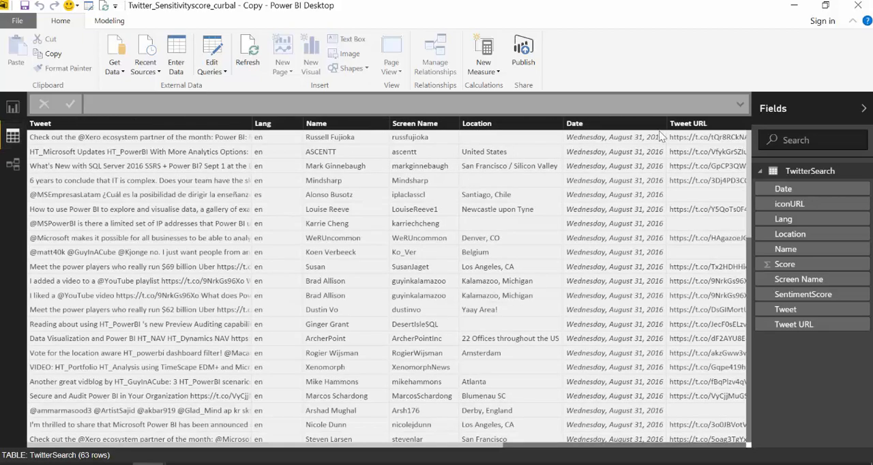
Check which data category is assigned to the Tweet URL column
left_click(689, 123)
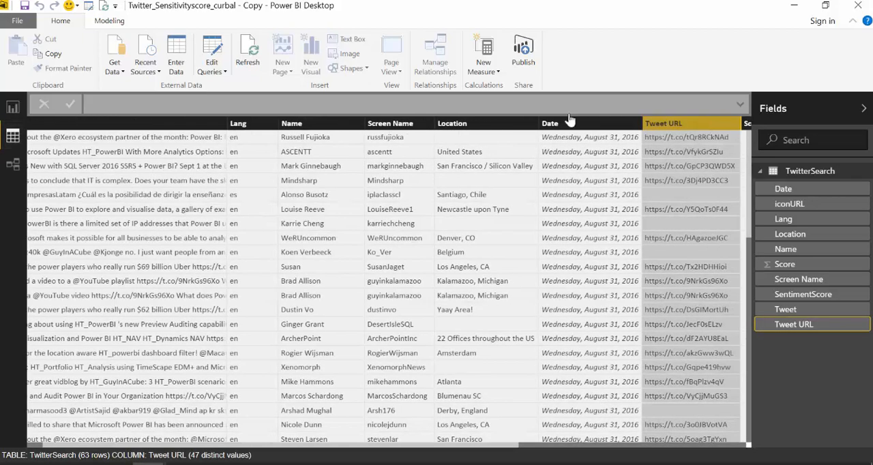
left_click(109, 21)
left_click(335, 53)
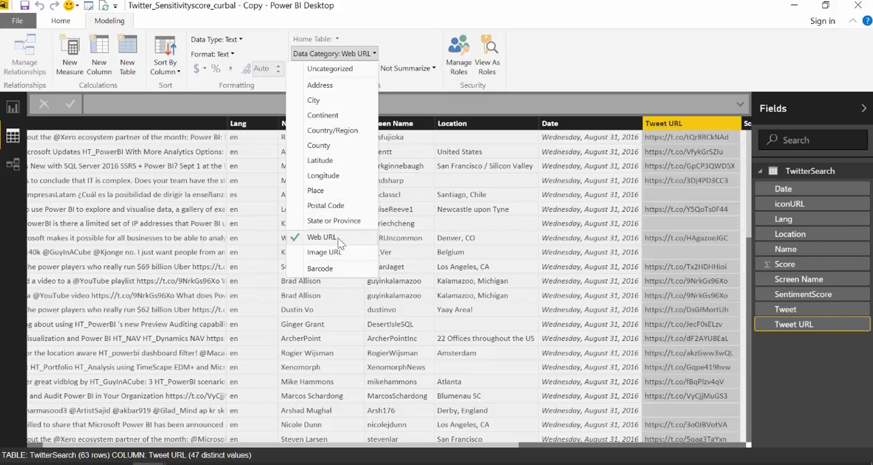
left_click(613, 450)
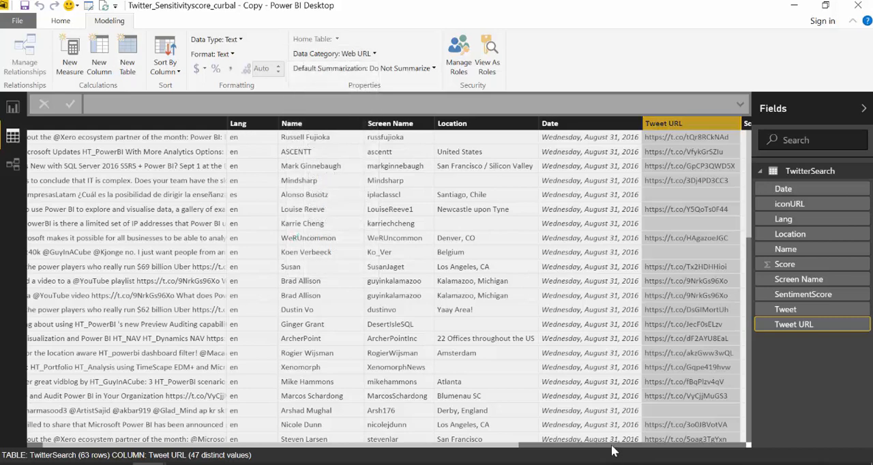
Set the data category of the iconURL column to Image URL
left_click_drag(611, 451, 635, 449)
left_click(573, 123)
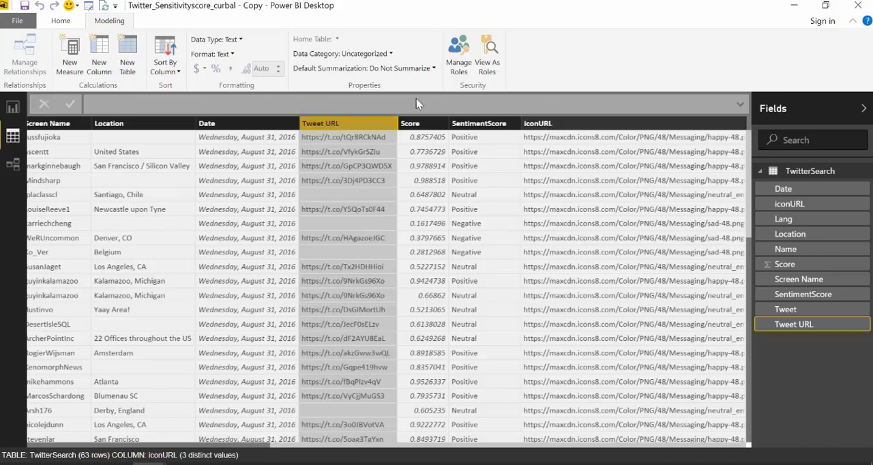
left_click(341, 53)
left_click(341, 252)
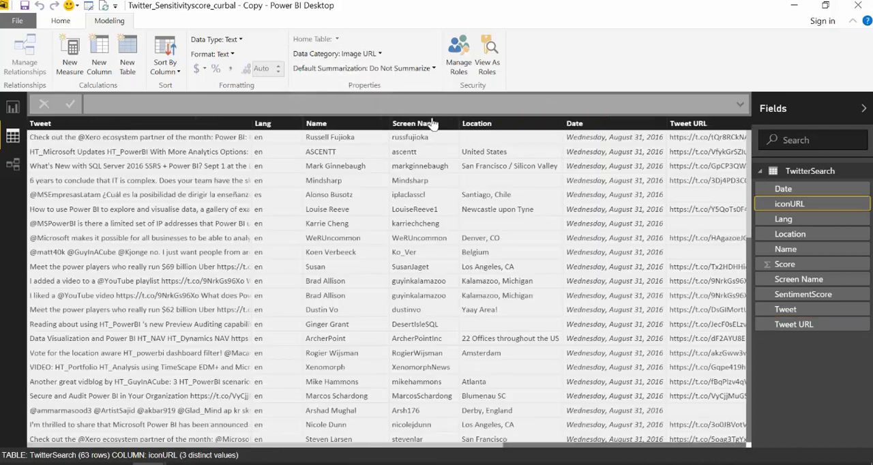
Format the Score column as a percentage
left_click(432, 123)
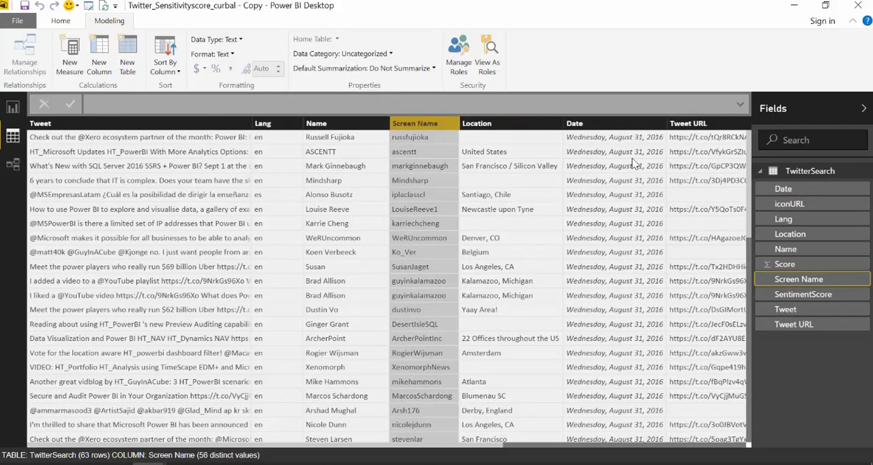
scroll(536, 451, "right", 5)
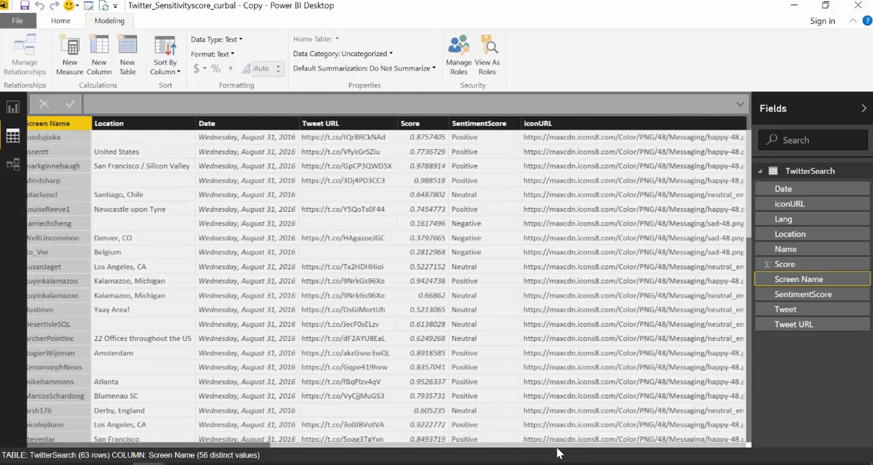
left_click(420, 124)
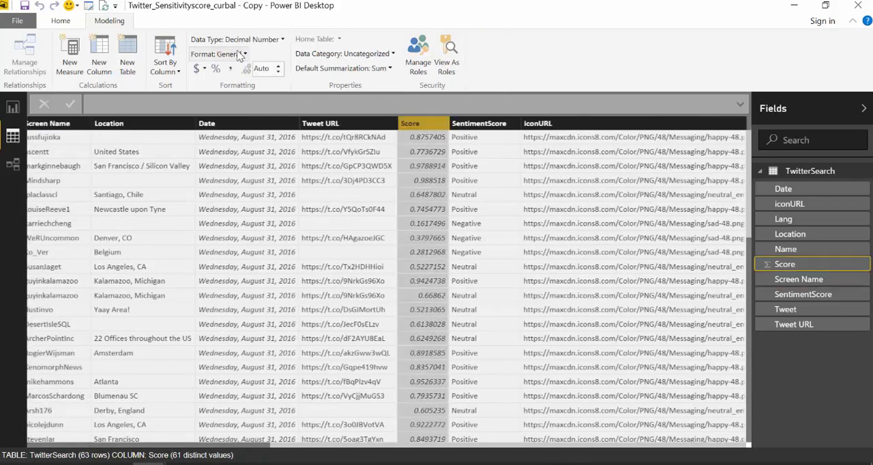
left_click(217, 54)
left_click(202, 145)
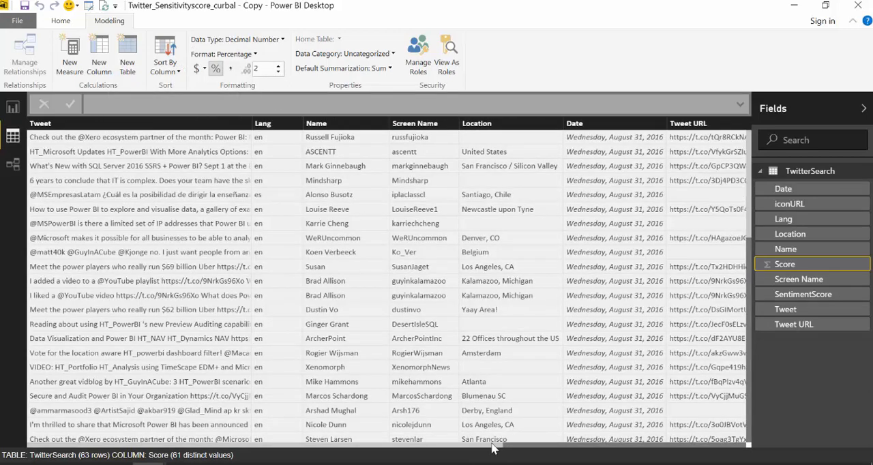
left_click_drag(495, 448, 705, 455)
Return to the Sentiment analysis report page, move the tweet table slightly up, and add Tweet URL as its first column
left_click(12, 107)
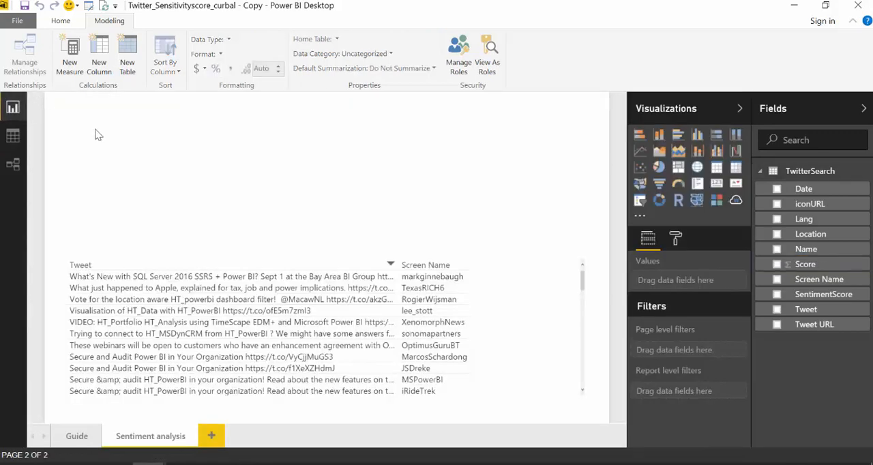
left_click_drag(208, 260, 220, 226)
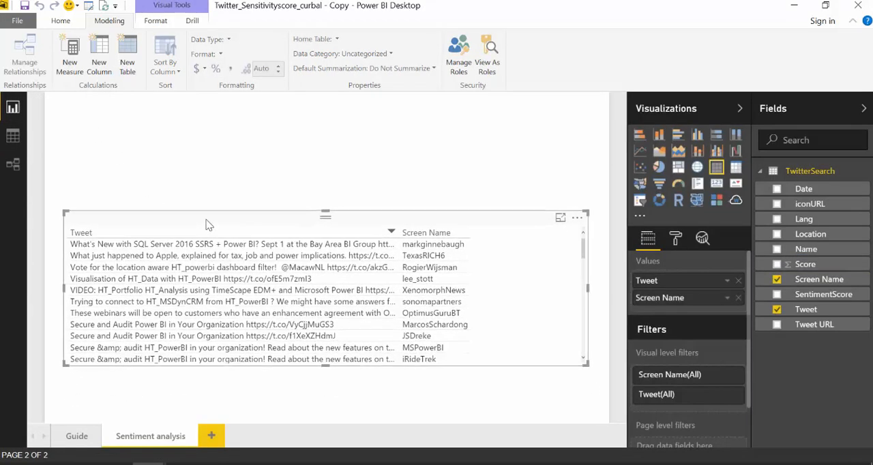
left_click_drag(820, 328, 688, 286)
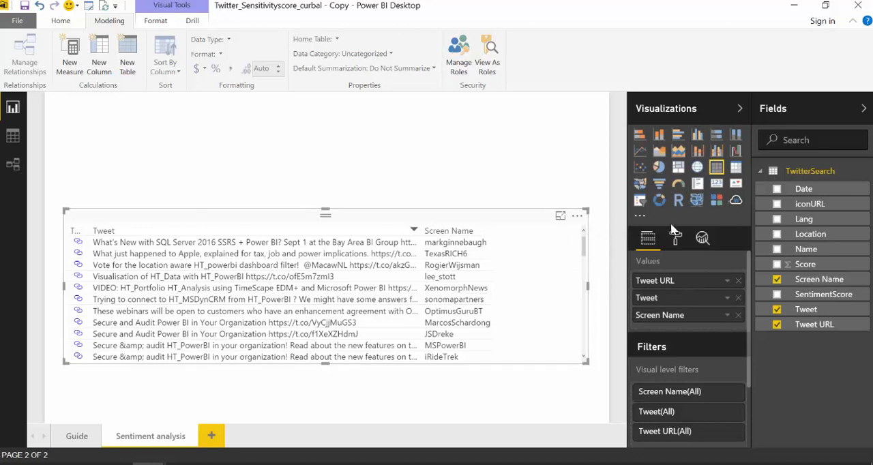
Review the URL icon option in the tweet table's value formatting and return to its field list
left_click(676, 240)
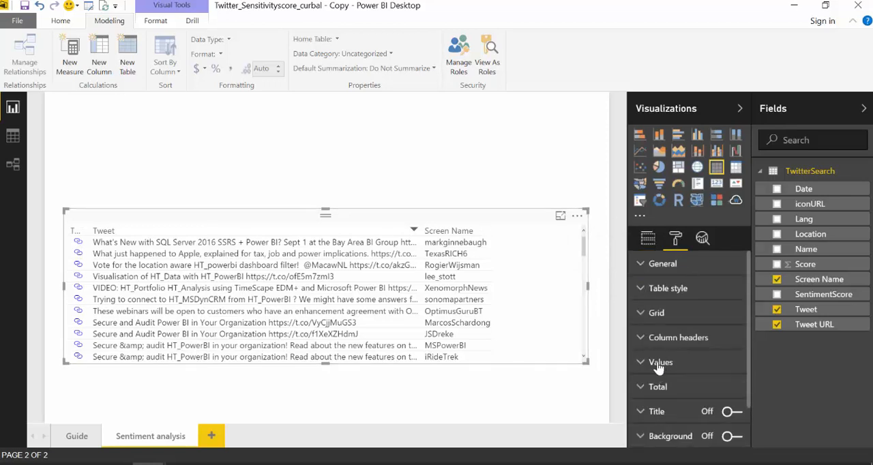
left_click(680, 363)
scroll(682, 358, "down", 5)
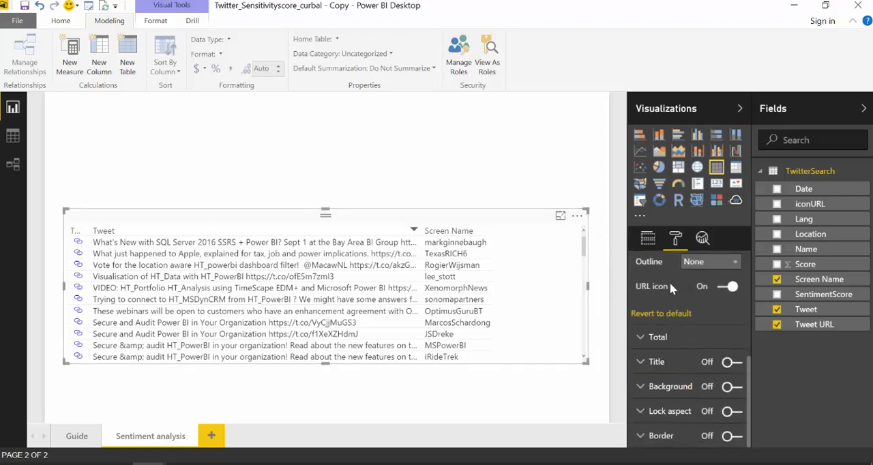
scroll(697, 287, "up", 5)
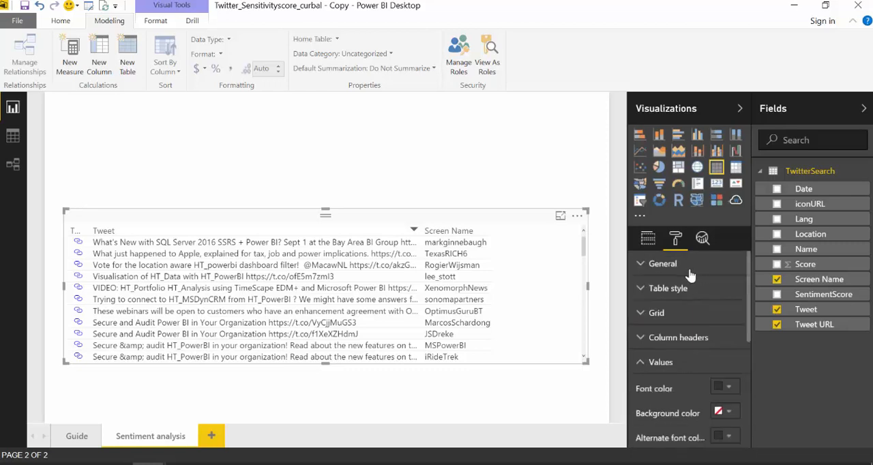
left_click(648, 240)
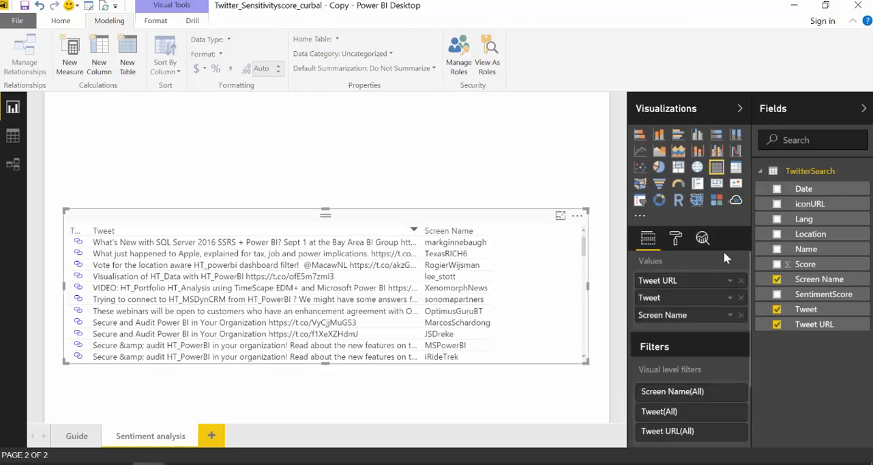
Add Score and SentimentScore between the table's Tweet and Screen Name columns, and move the table lower on the page
left_click_drag(808, 266, 493, 266)
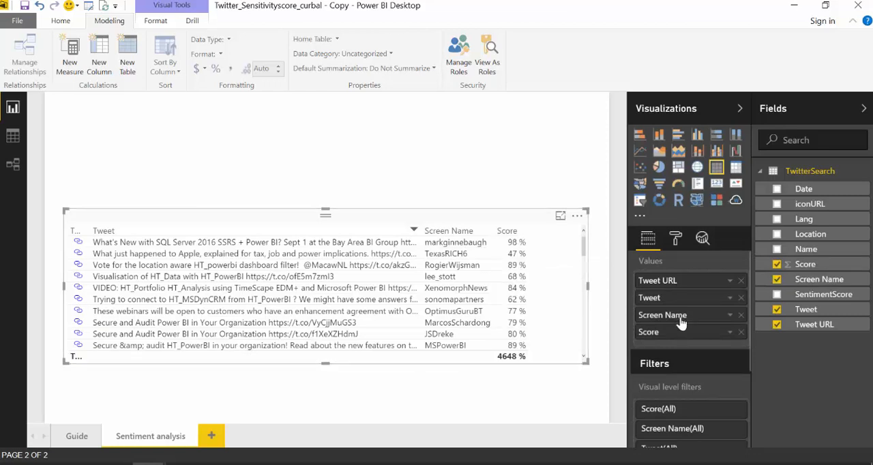
left_click_drag(705, 342, 706, 341)
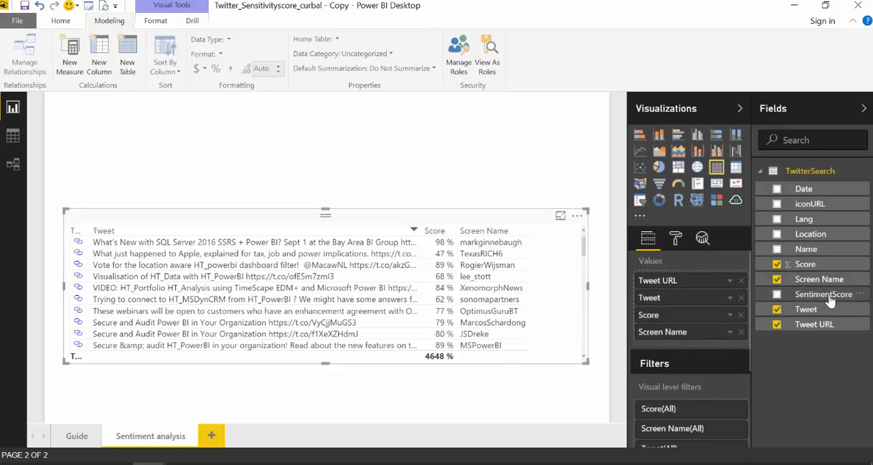
left_click_drag(827, 296, 686, 331)
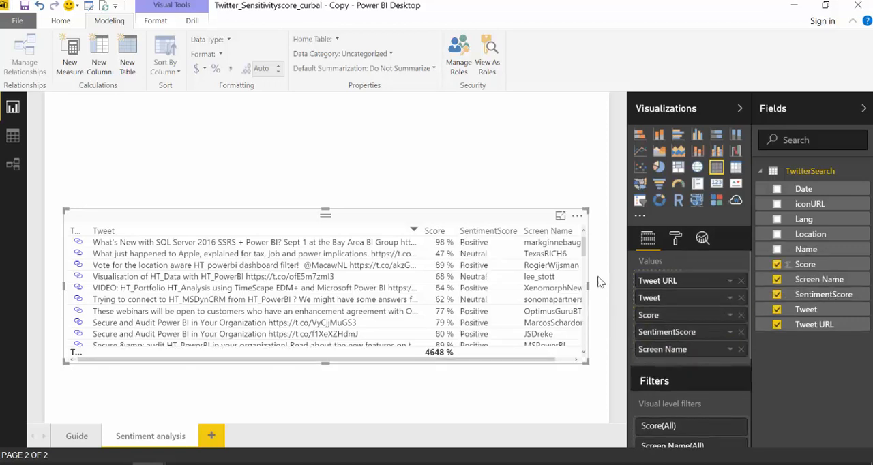
left_click_drag(480, 214, 500, 256)
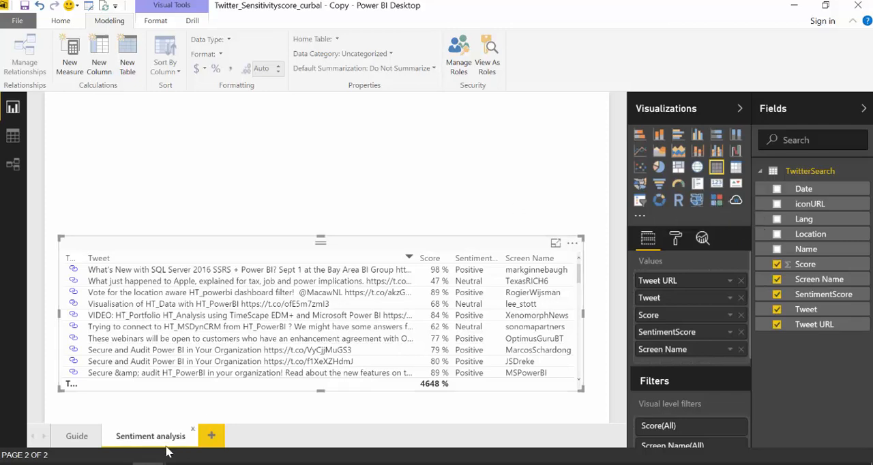
Switch to the browser, search for "power bi custom visuals" in a new tab, and open the Power BI Visuals Gallery
left_click(115, 464)
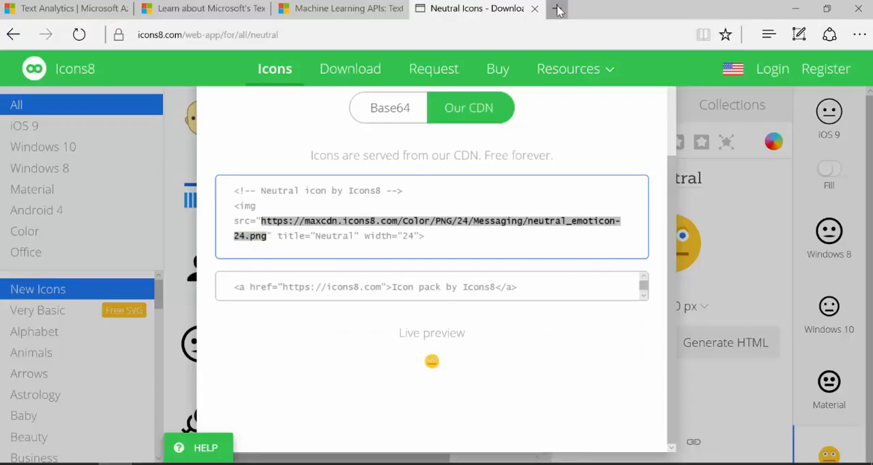
left_click(557, 8)
type("po")
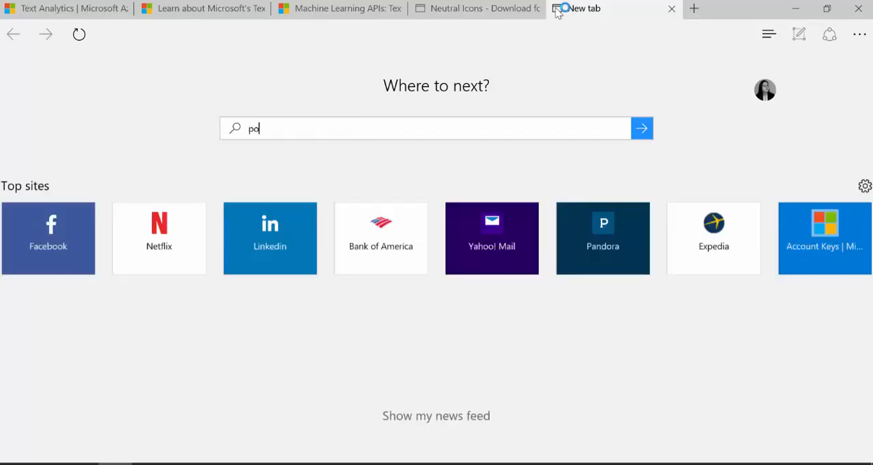
type("wer bi cus")
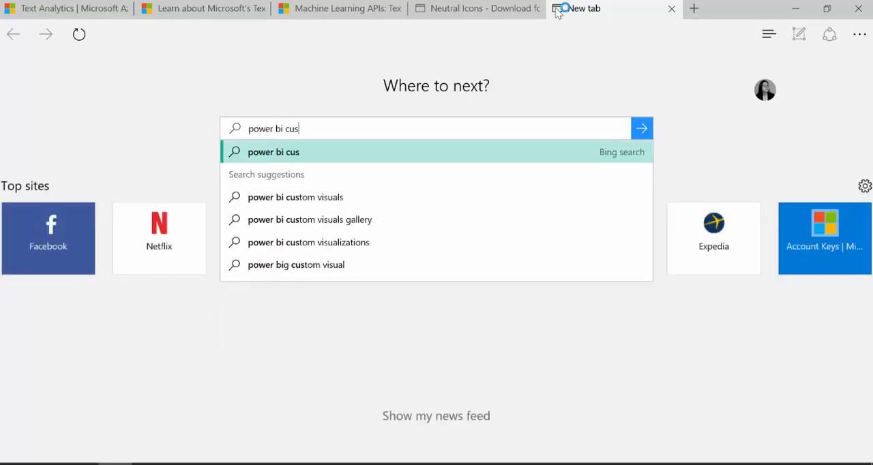
type("tom visuals")
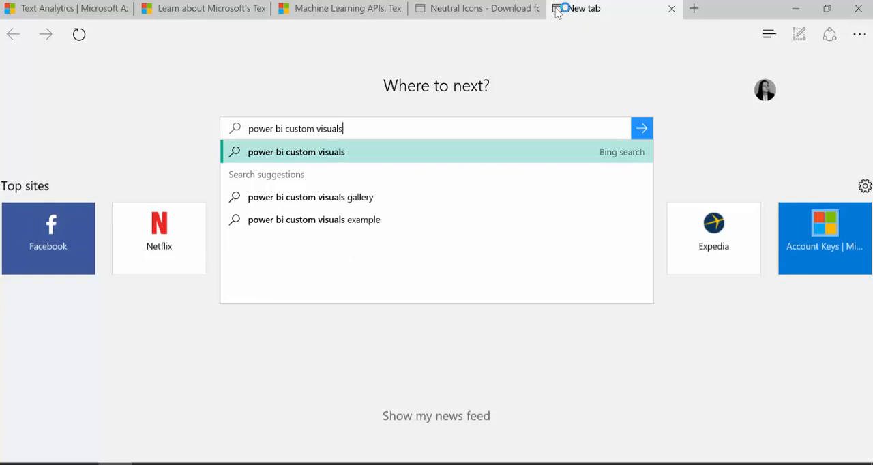
key("Return")
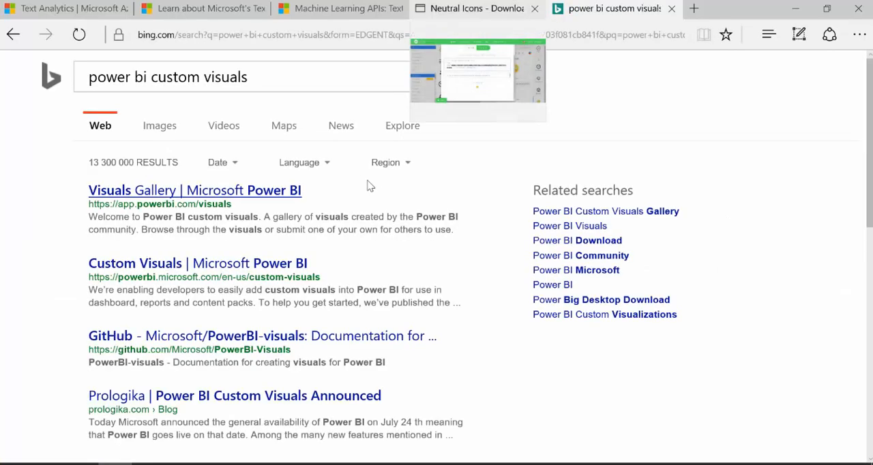
left_click(257, 196)
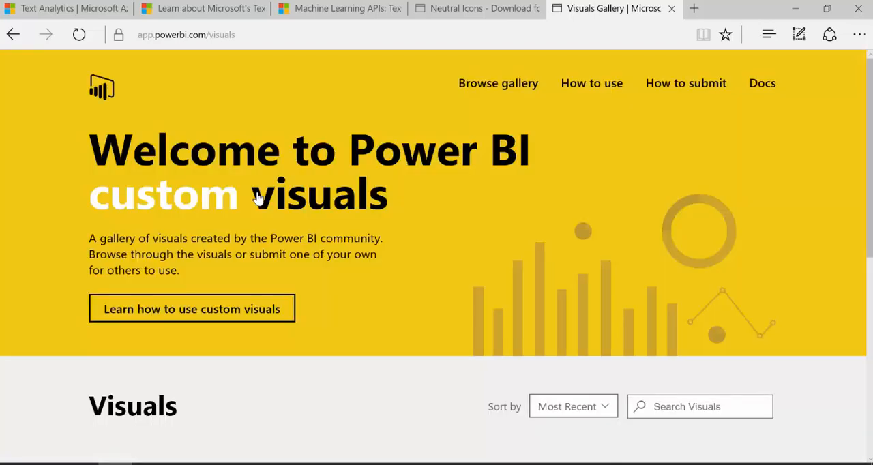
Browse the gallery for the Chiclet Slicer visual and open its download details
scroll(478, 170, "down", 3)
scroll(508, 183, "down", 10)
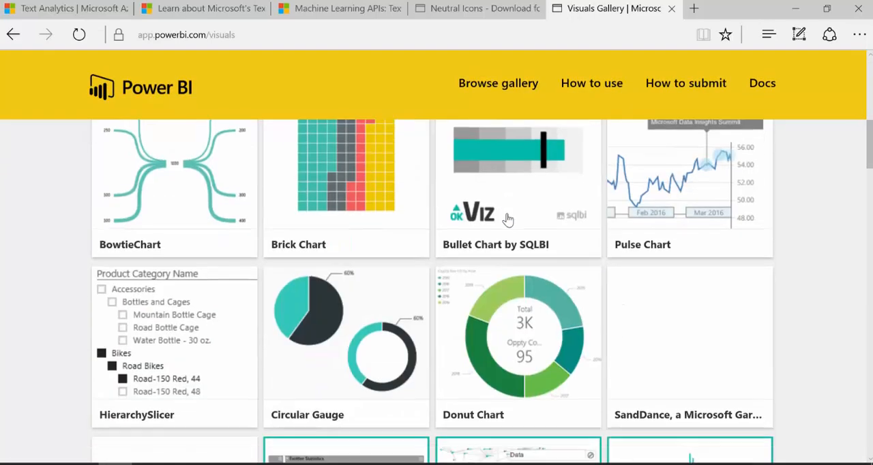
scroll(553, 245, "down", 12)
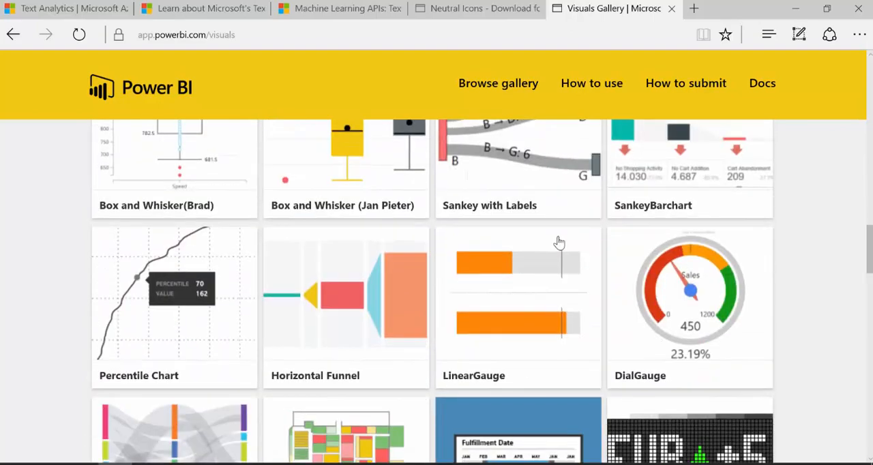
scroll(559, 242, "down", 3)
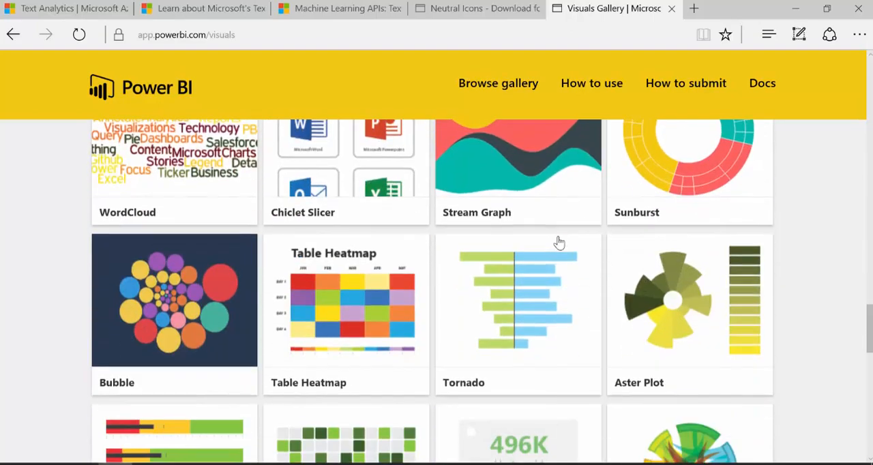
scroll(390, 208, "up", 1)
left_click(335, 193)
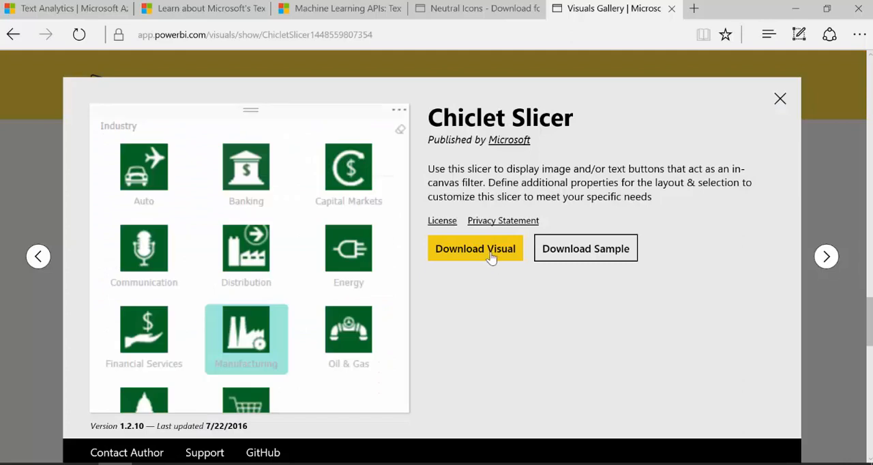
Switch to the Twitter_Sensitivityscore_curbal - Copy report in Power BI Desktop and view the custom visual import dialog without importing a file
mouse_move(167, 463)
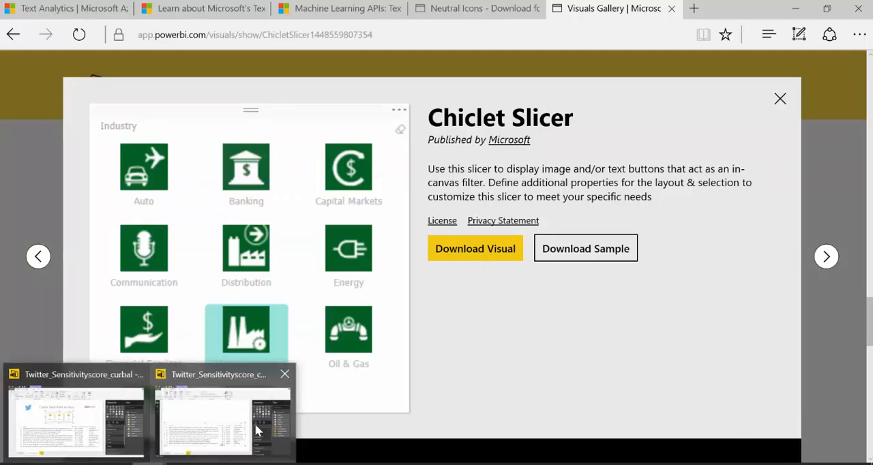
left_click(217, 423)
left_click(640, 216)
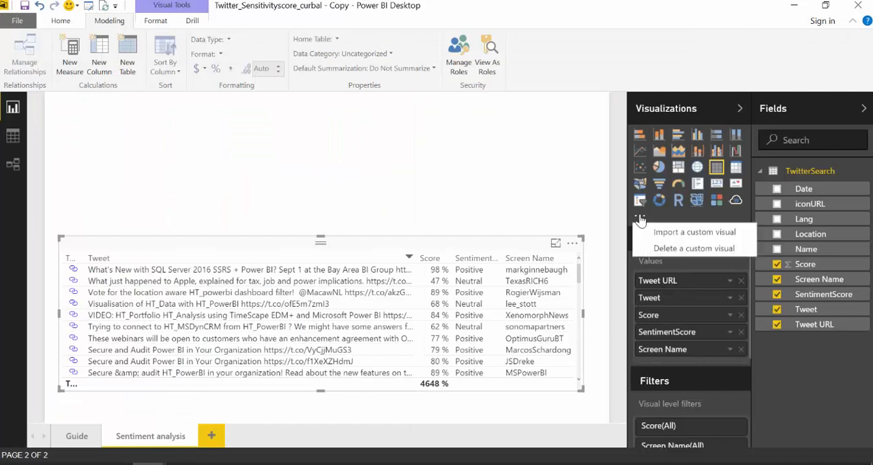
left_click(683, 241)
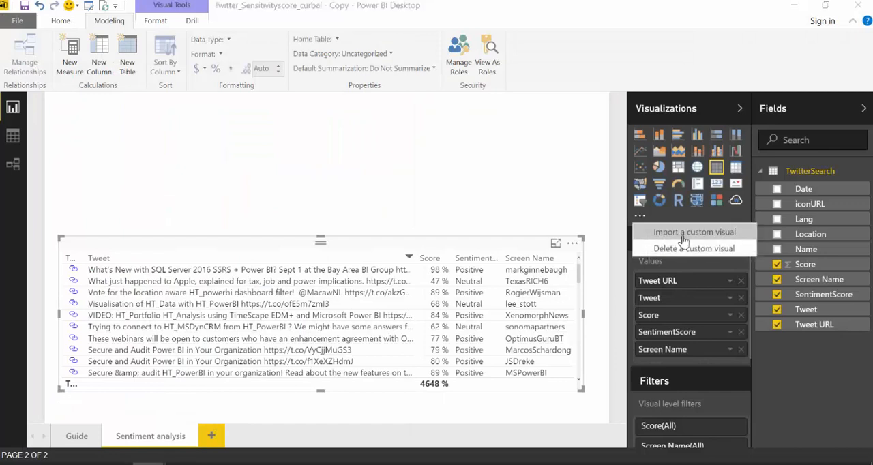
left_click(516, 288)
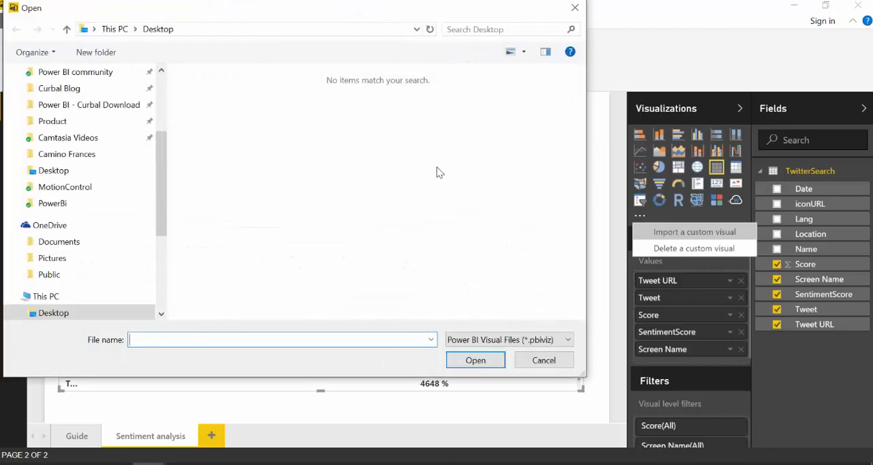
left_click(575, 8)
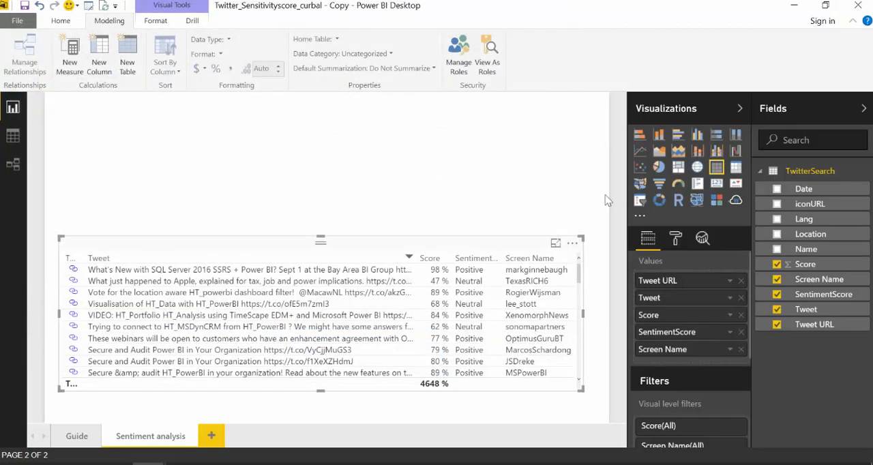
Add a Chiclet Slicer to the Sentiment analysis page and place it centrally above the tweet table
left_click(496, 145)
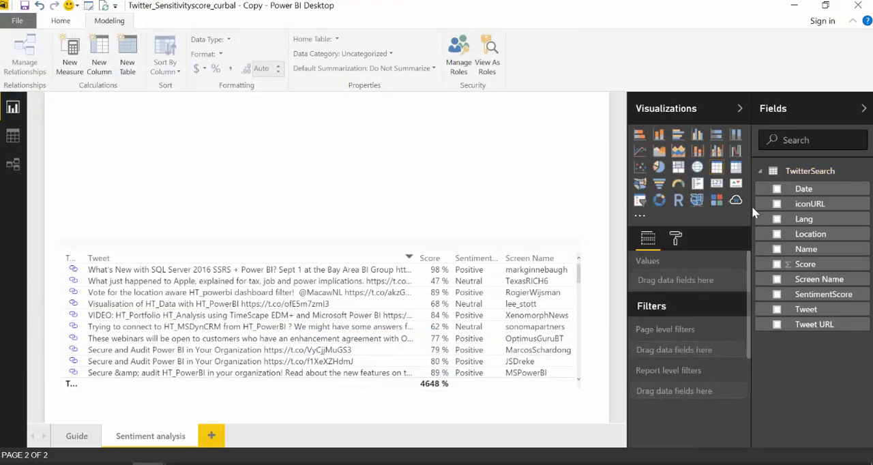
left_click(717, 200)
left_click_drag(111, 103, 316, 111)
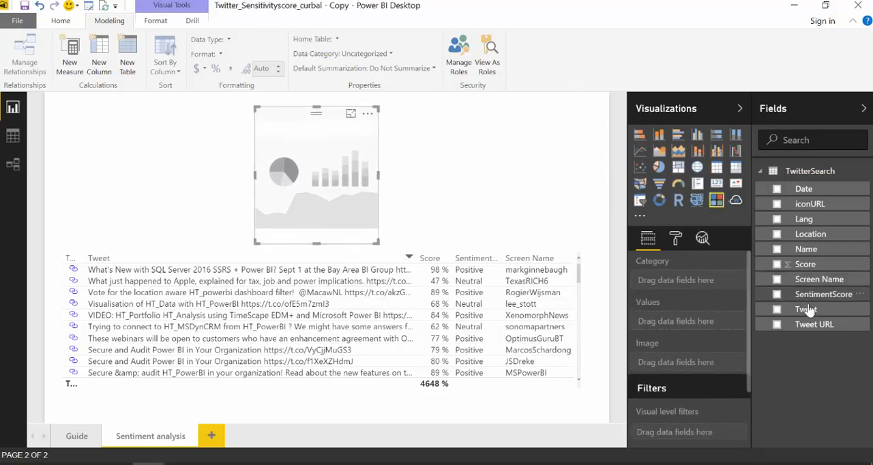
Add iconURL to the Chiclet Slicer, make the slicer wider and shorter, and move it down closer to the tweet table
mouse_move(819, 326)
left_mouse_down()
mouse_move(308, 173)
mouse_move(751, 293)
mouse_move(831, 329)
left_mouse_up()
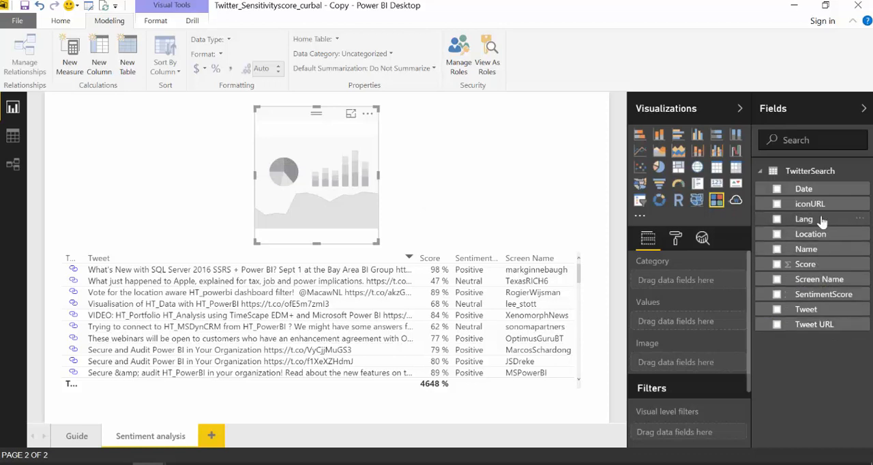
left_click_drag(819, 205, 312, 179)
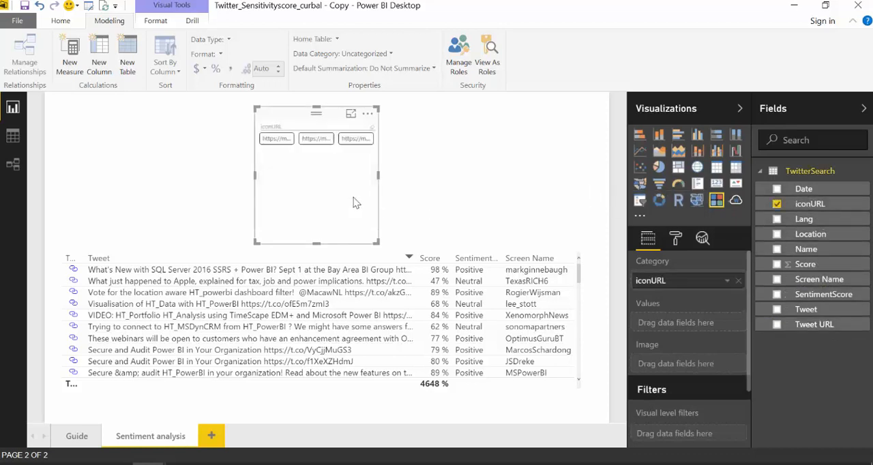
left_click_drag(378, 242, 408, 195)
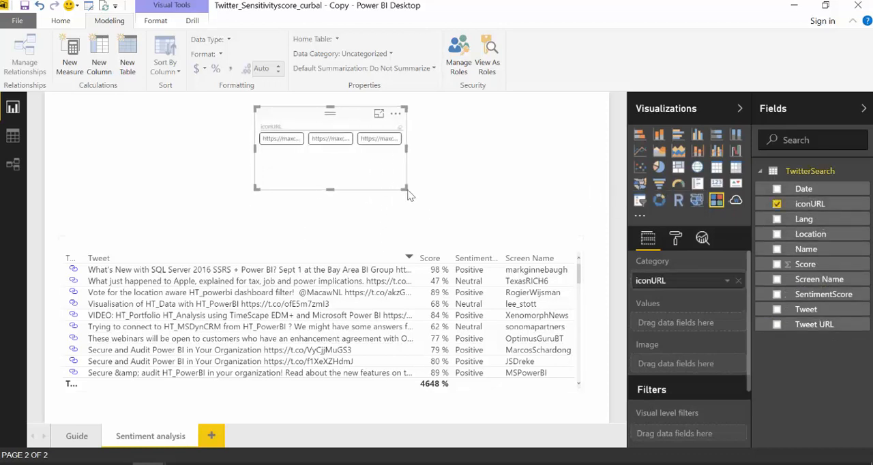
left_click_drag(333, 112, 321, 149)
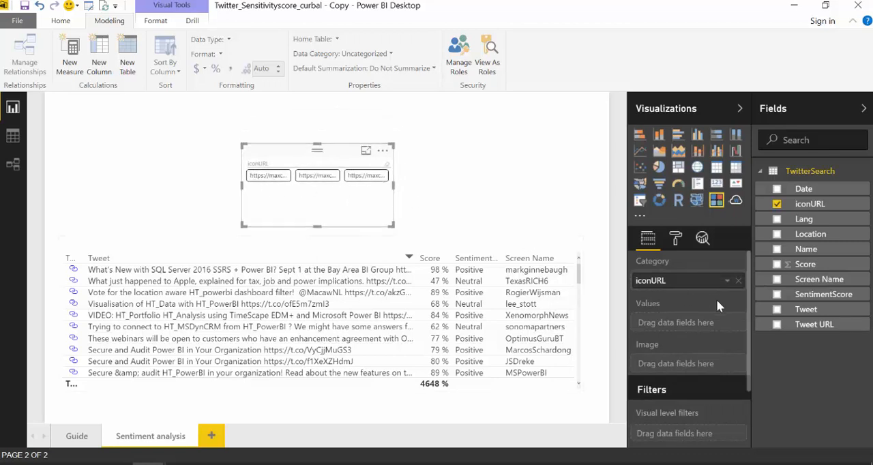
Assign iconURL as the slicer's Image, SentimentScore as its Category, and Score as its Values
left_click_drag(691, 371, 690, 374)
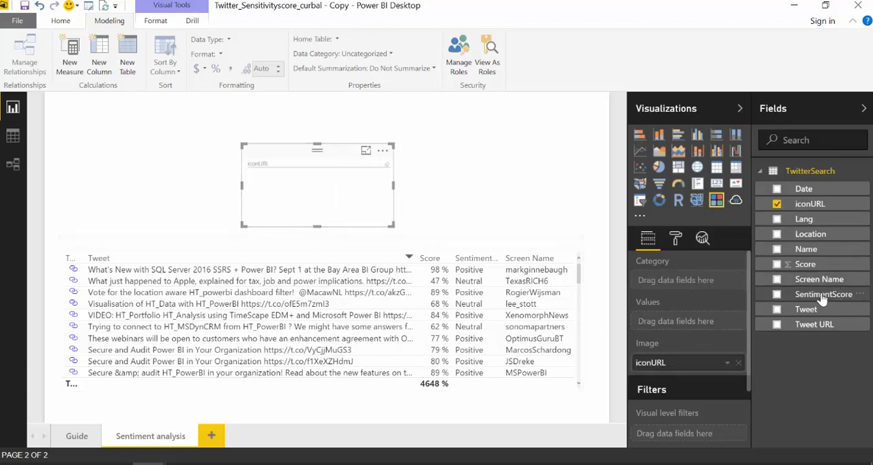
left_click_drag(823, 299, 690, 281)
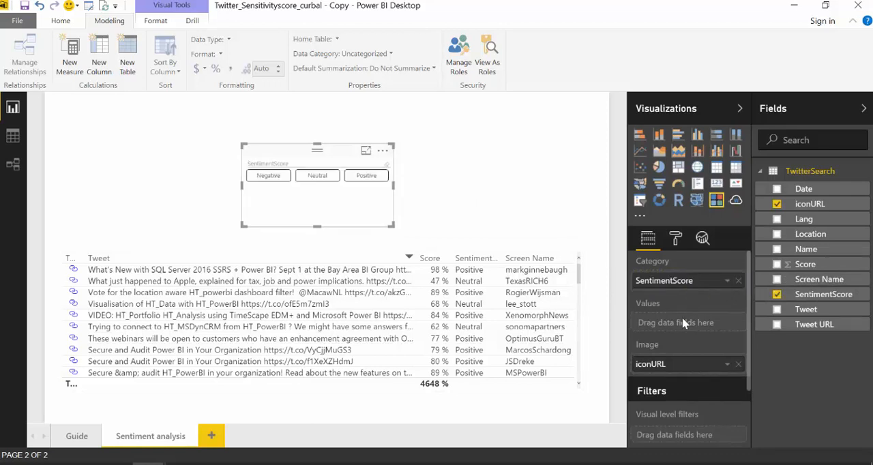
left_click_drag(822, 267, 690, 324)
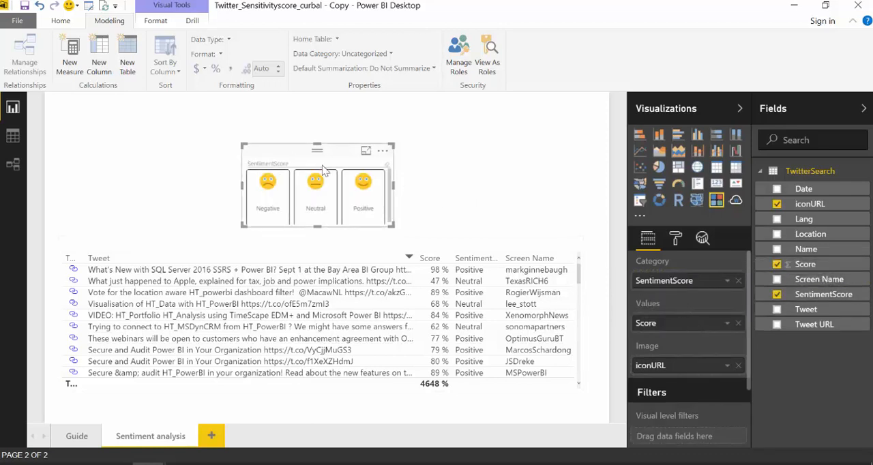
Turn off the Chiclet Slicer's header, reduce the slicer's height, and move it down to just above the tweet table
mouse_move(320, 146)
left_mouse_down()
mouse_move(329, 129)
mouse_move(327, 149)
left_mouse_up()
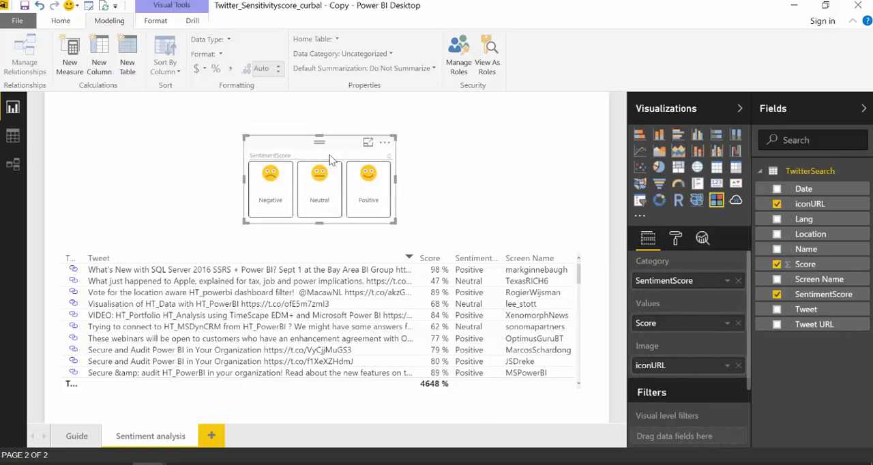
left_click(676, 239)
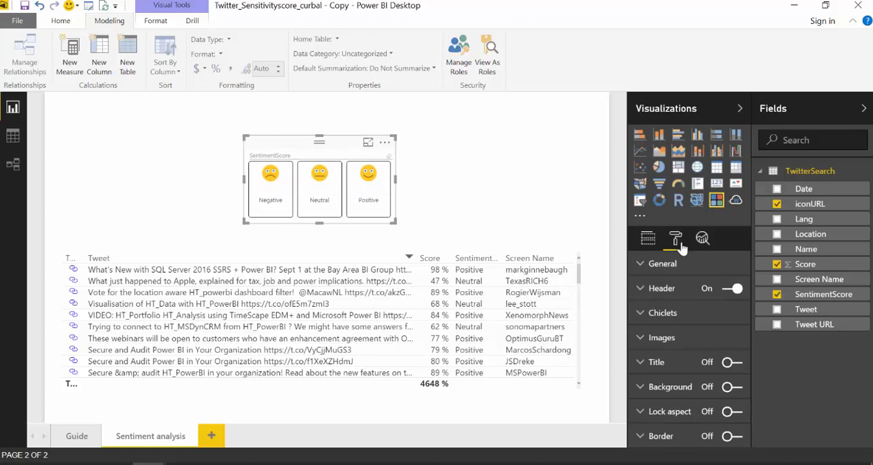
left_click(728, 292)
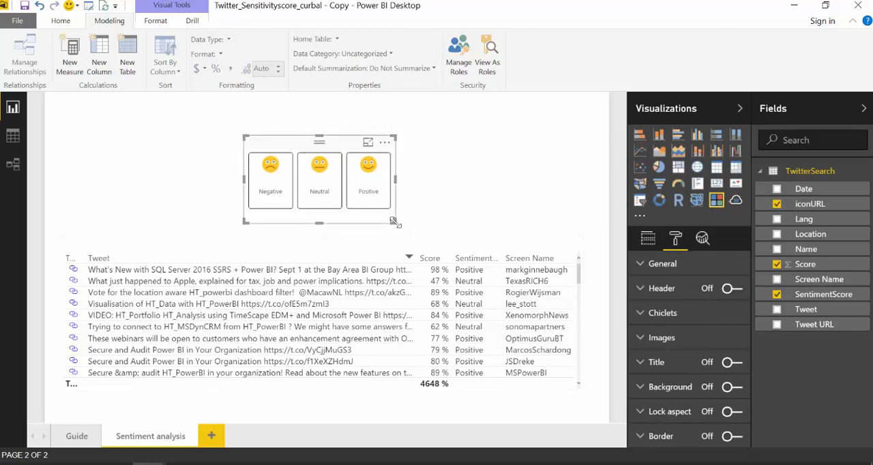
left_click_drag(394, 221, 394, 213)
left_click_drag(318, 140, 314, 161)
Insert a text box and stretch it into a wide, short banner across the page above the slicer
left_click(61, 21)
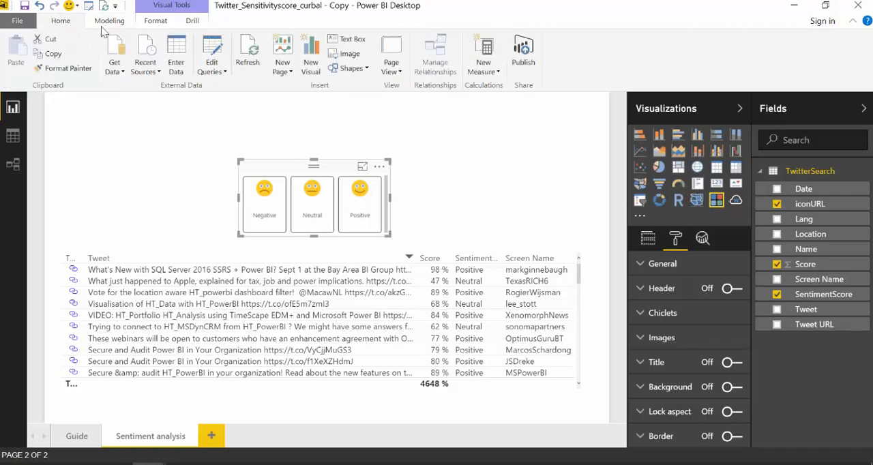
left_click(350, 39)
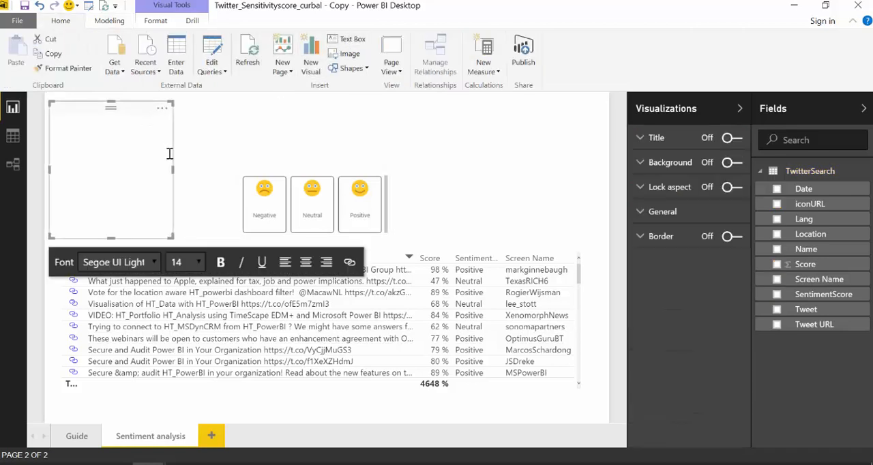
left_click_drag(170, 236, 505, 164)
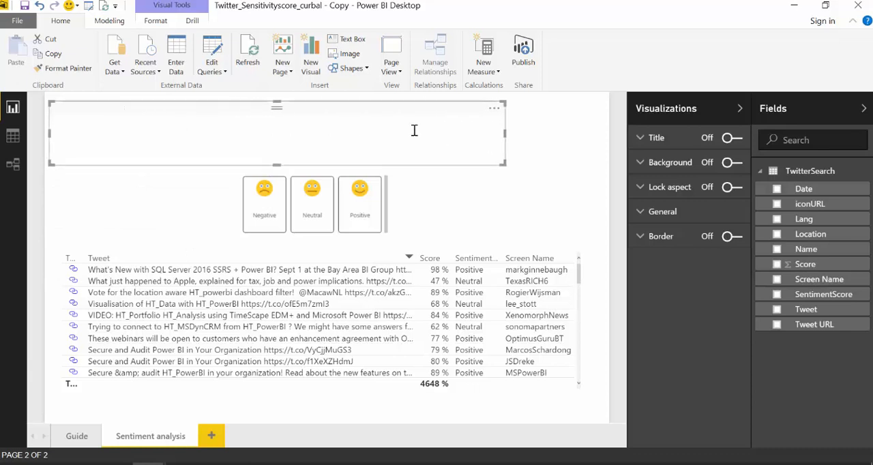
Set the text box font size to 32 and enter the title "Twitter Sentiment Analysis"
left_click(265, 137)
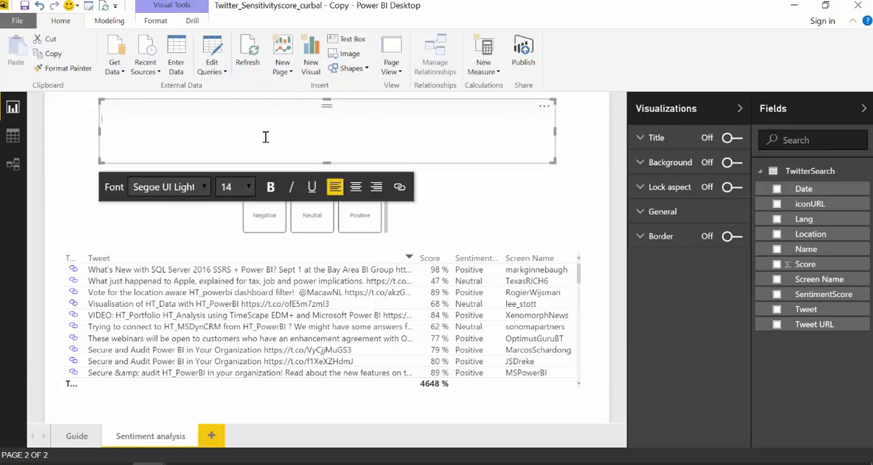
left_click(249, 189)
left_click(227, 355)
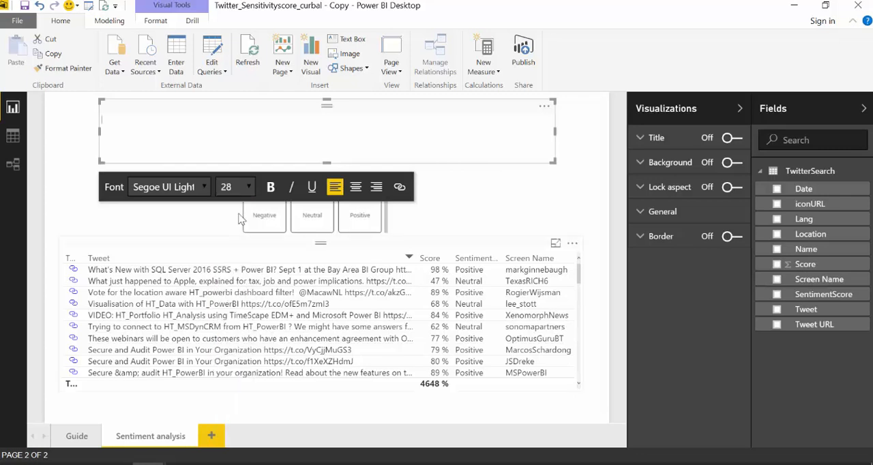
type("Twitter Sen")
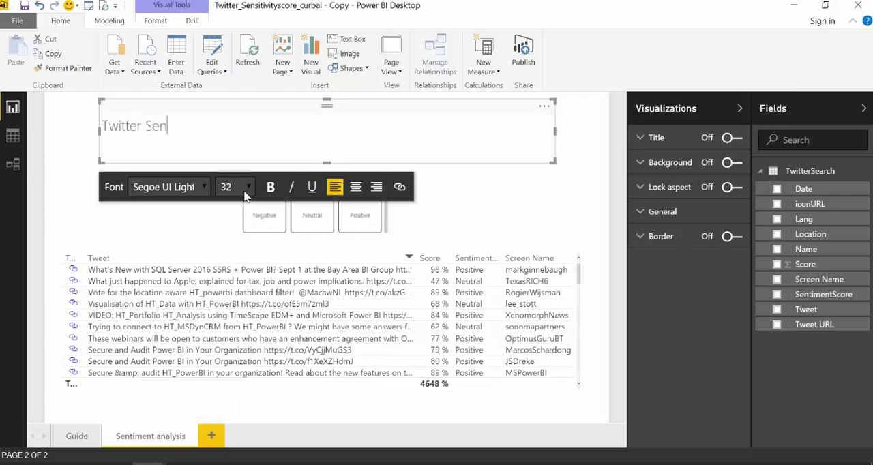
type("timent Anal")
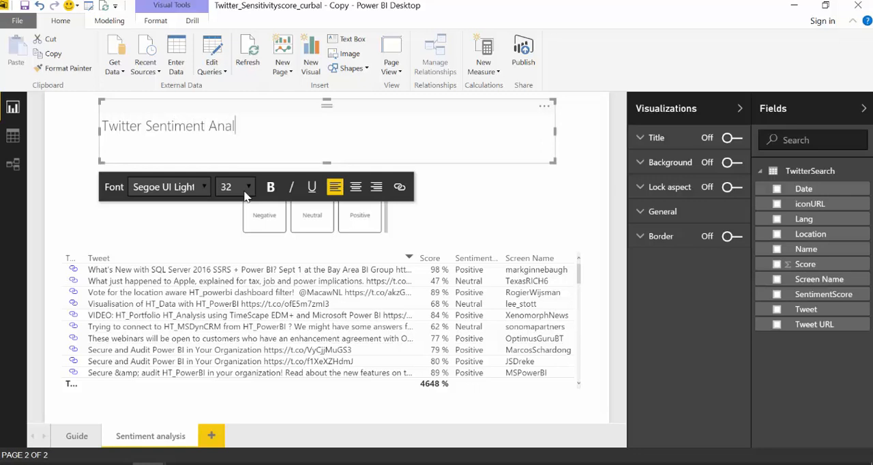
type("ysis")
left_click(468, 201)
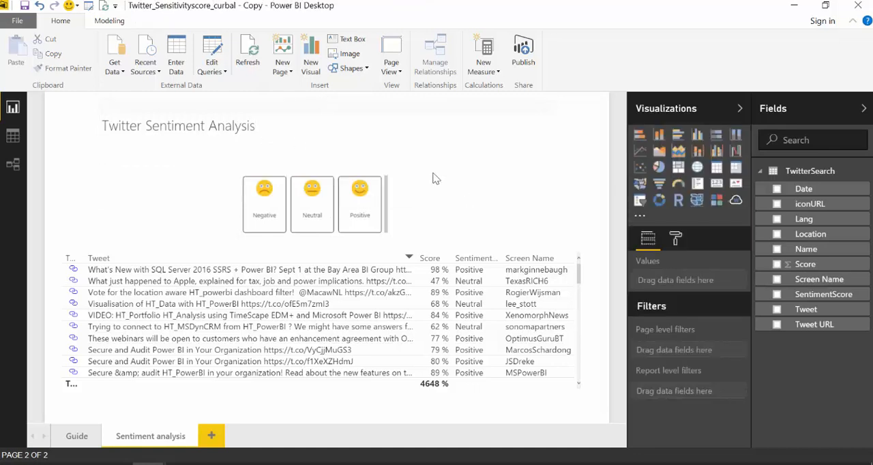
Shrink the title text box around its text and move it to just above the Chiclet Slicer
left_click(542, 161)
left_click_drag(552, 163, 282, 144)
left_click_drag(227, 114, 344, 133)
left_click(462, 220)
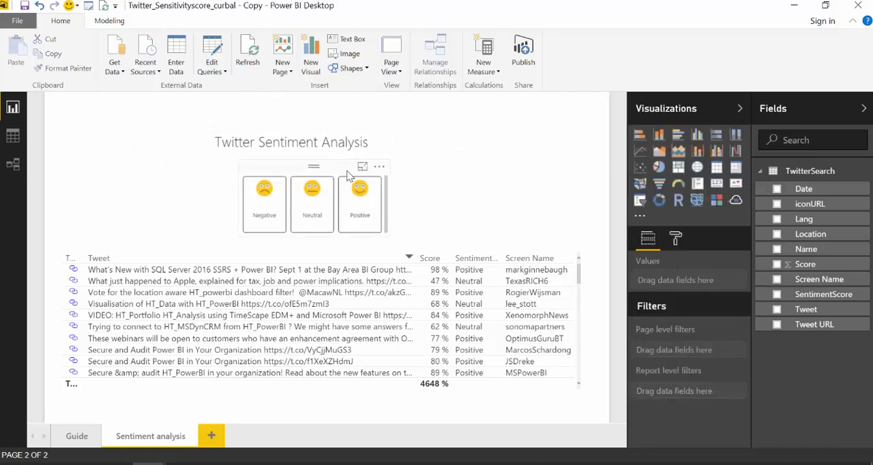
Enlarge the Chiclet Slicer slightly so the Negative, Neutral and Positive chiclets fit without a scrollbar
left_click(349, 174)
left_click_drag(388, 236, 403, 239)
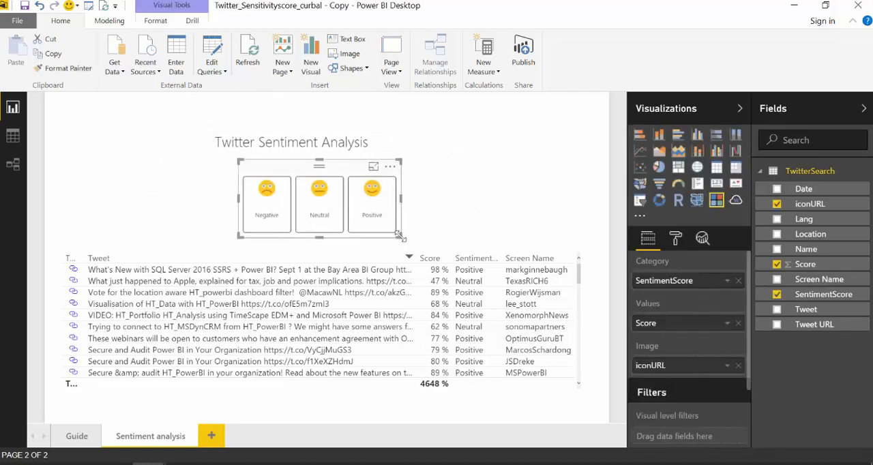
left_click(488, 191)
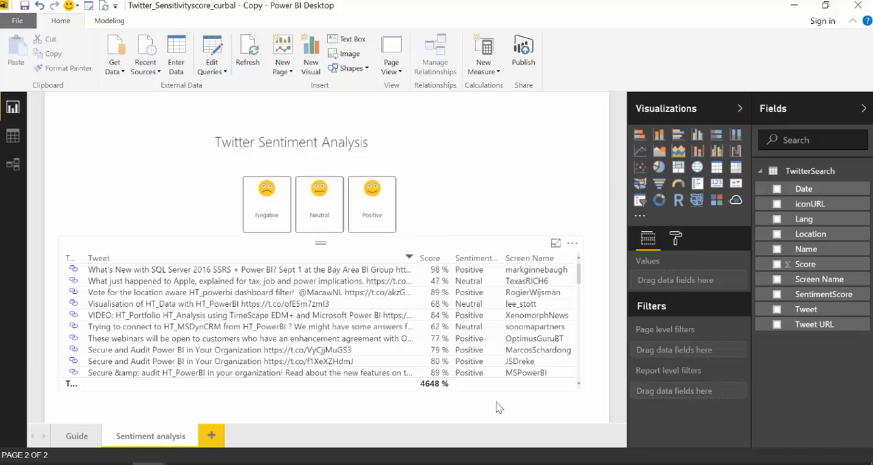
Switch to the "Twitter Sentiment Analytics with Power BI" presentation slide
left_click(285, 464)
left_click(349, 424)
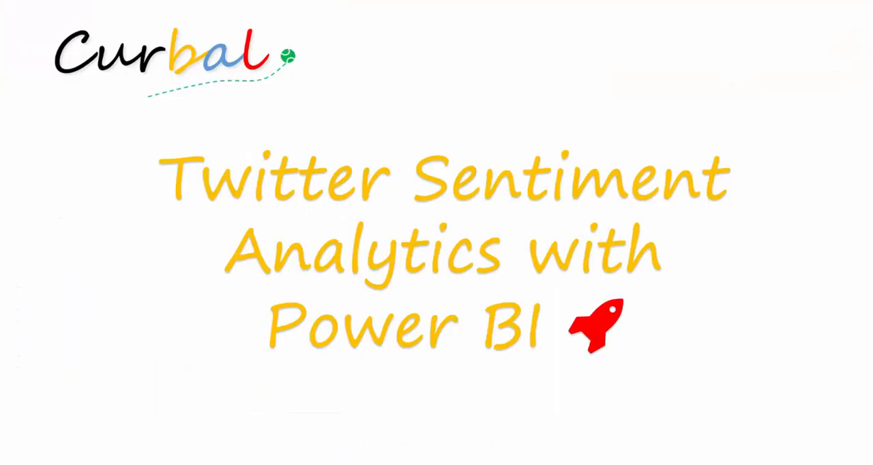